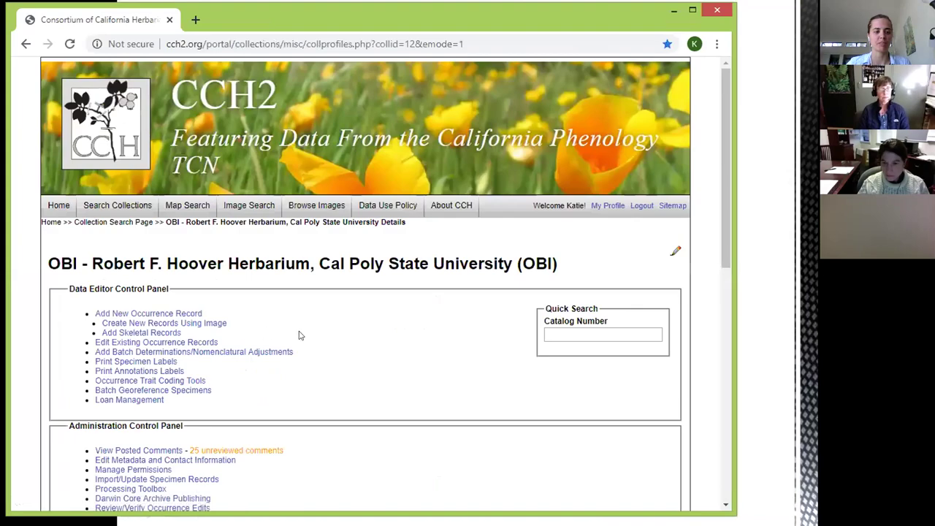
Display the OBI collection's existing occurrence records as a table and open Abronia villosa record 164026 in the editor.
left_click(125, 207)
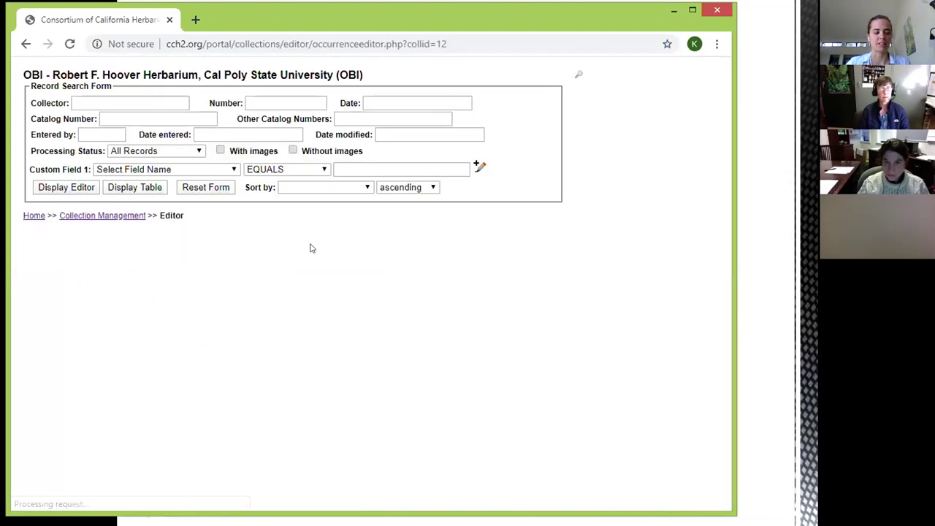
left_click(143, 187)
scroll(278, 329, "down", 7)
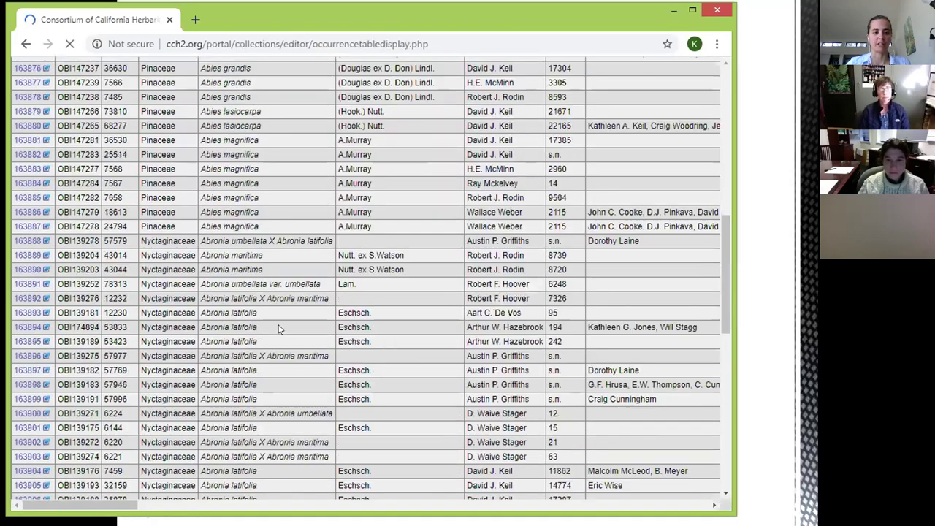
scroll(278, 329, "down", 20)
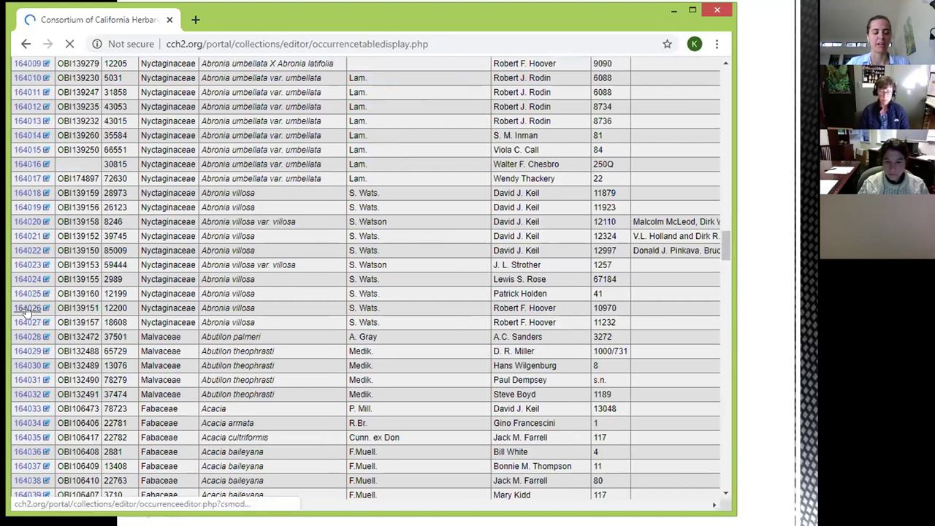
left_click(27, 309)
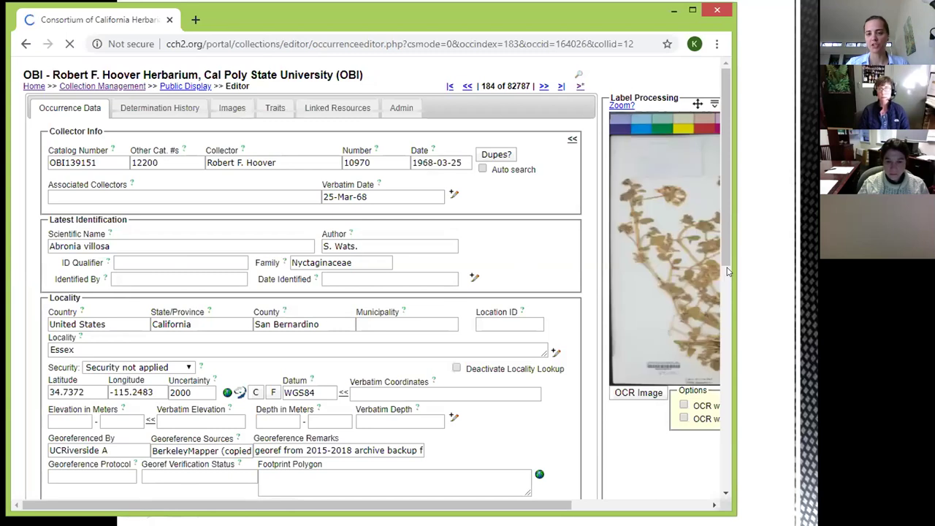
Review the record's identification and locality fields and its other catalog number.
left_click(205, 272)
scroll(205, 271, "down", 1)
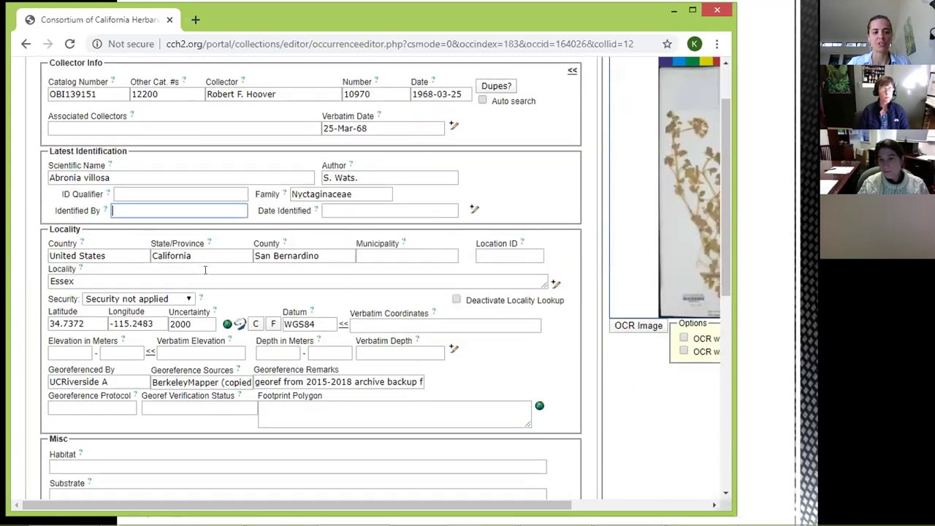
scroll(207, 273, "up", 1)
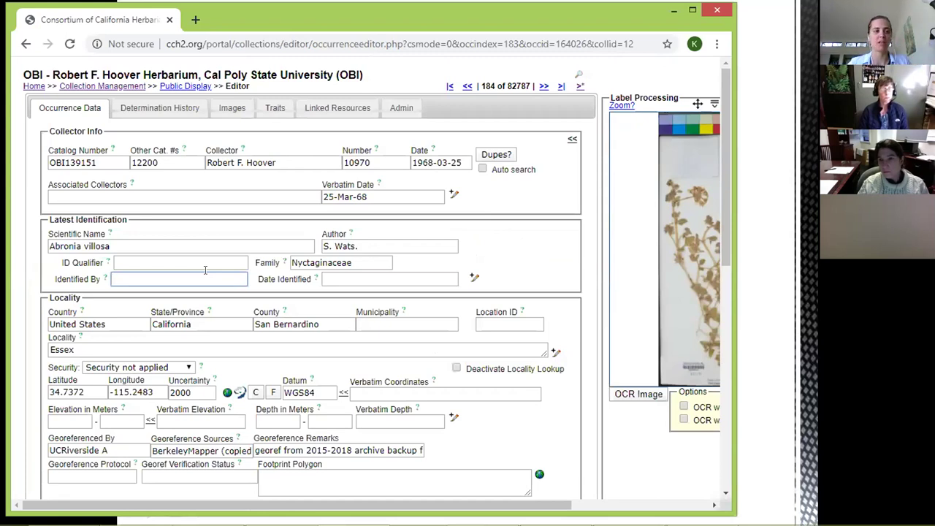
left_click(166, 163)
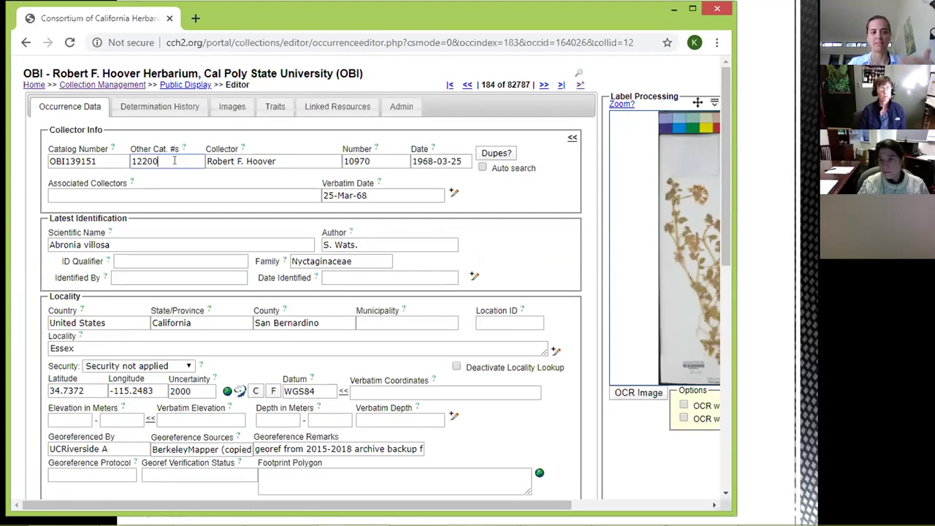
left_click(34, 219)
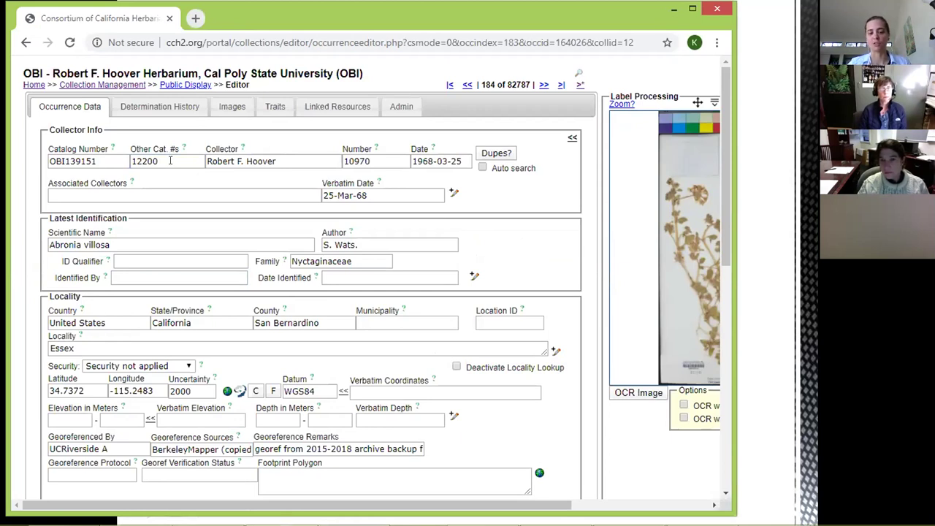
left_click(170, 160)
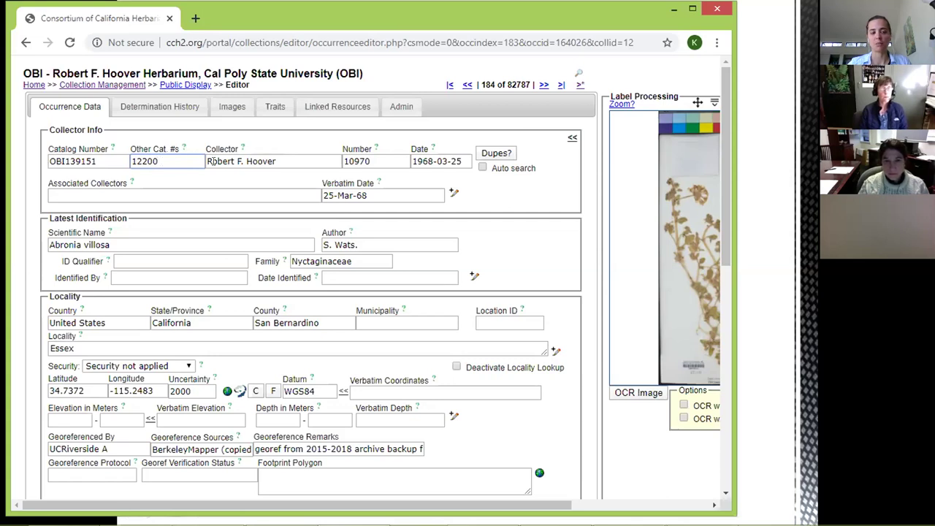
Check the collector, number and date fields, run the duplicate search, and move its results window aside to expose the record form.
key("Tab")
left_click(367, 161)
left_click(459, 161)
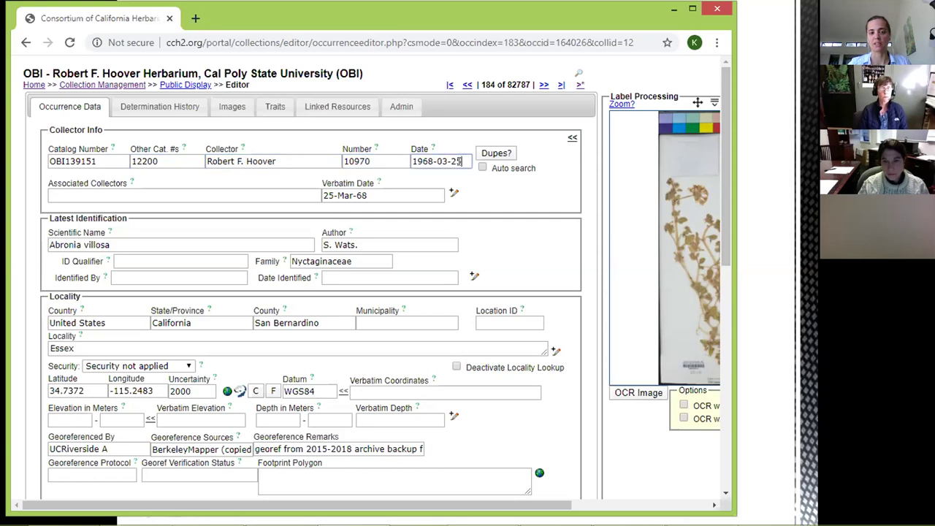
left_click(497, 154)
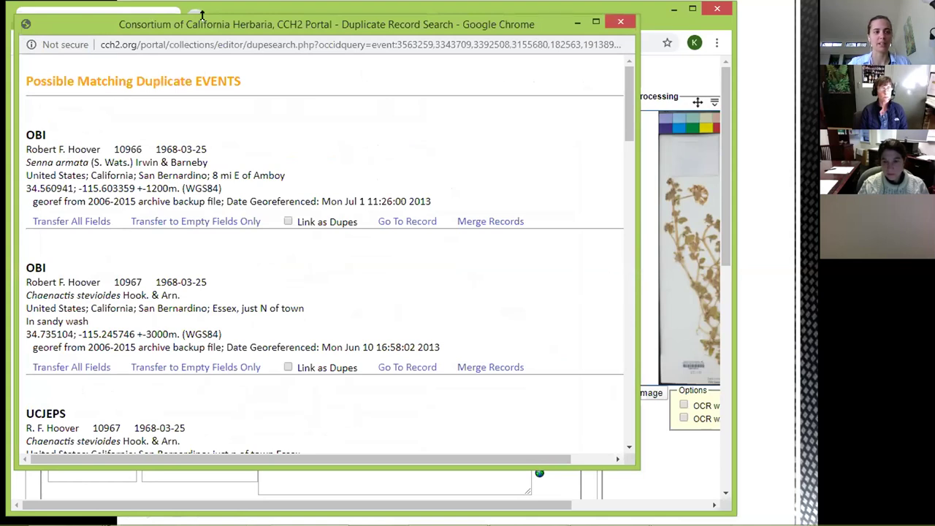
left_click_drag(222, 28, 477, 40)
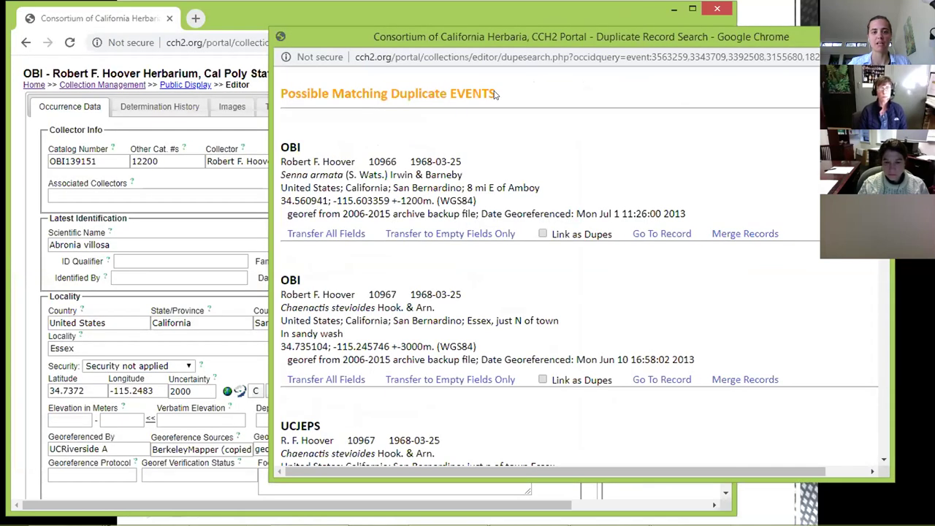
Compare the locality and coordinates of the first possible duplicate event with those of the open record.
left_click(192, 31)
scroll(308, 290, "down", 1)
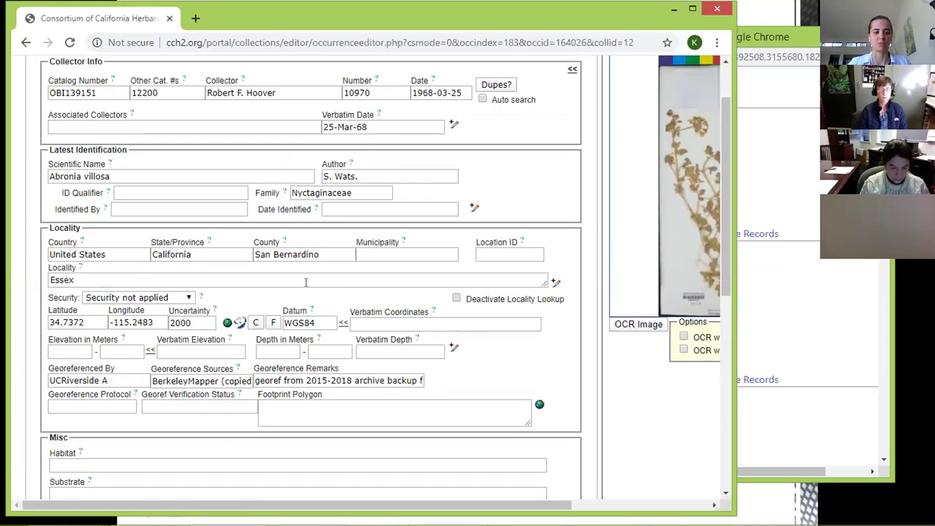
scroll(308, 290, "up", 1)
key("alt+Tab")
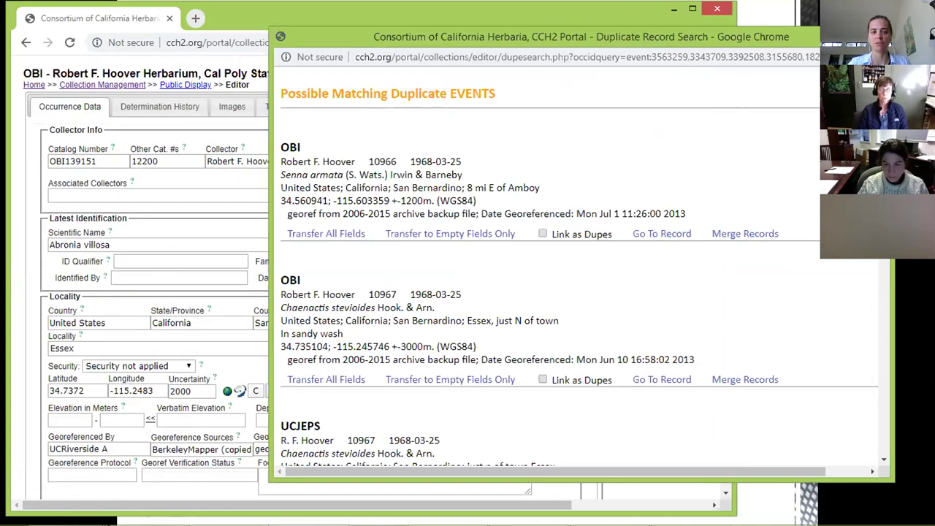
left_click_drag(281, 187, 537, 186)
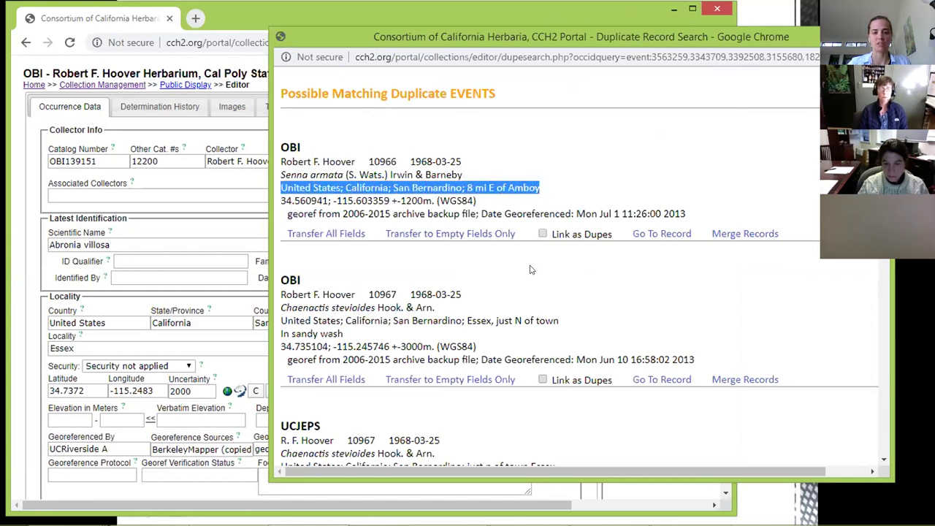
left_click(532, 302)
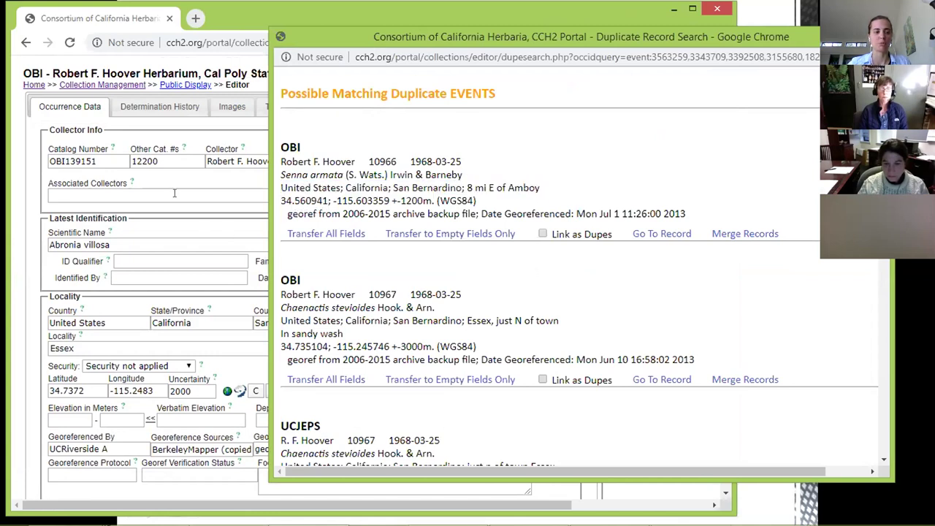
left_click_drag(281, 200, 479, 202)
left_click(479, 201)
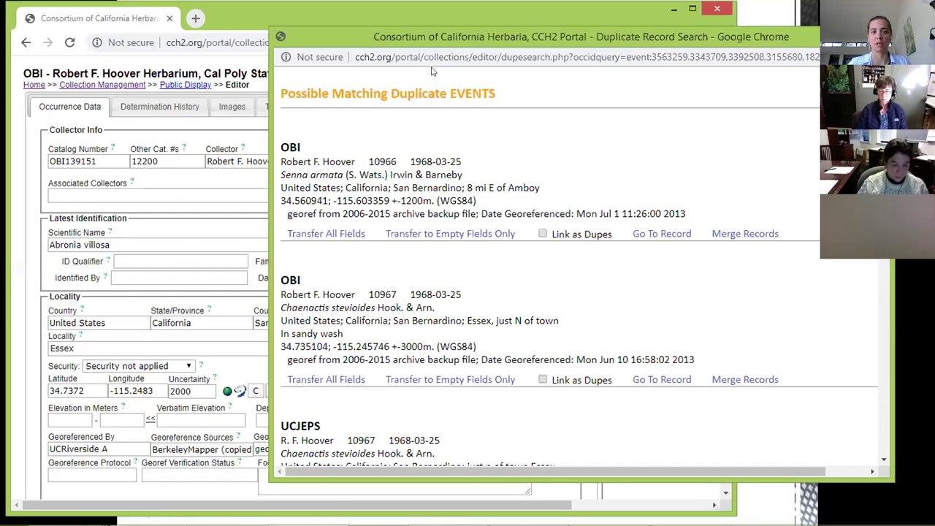
Recheck the record's scientific name and locality, and look through the list of possible matching duplicate events.
left_click(163, 245)
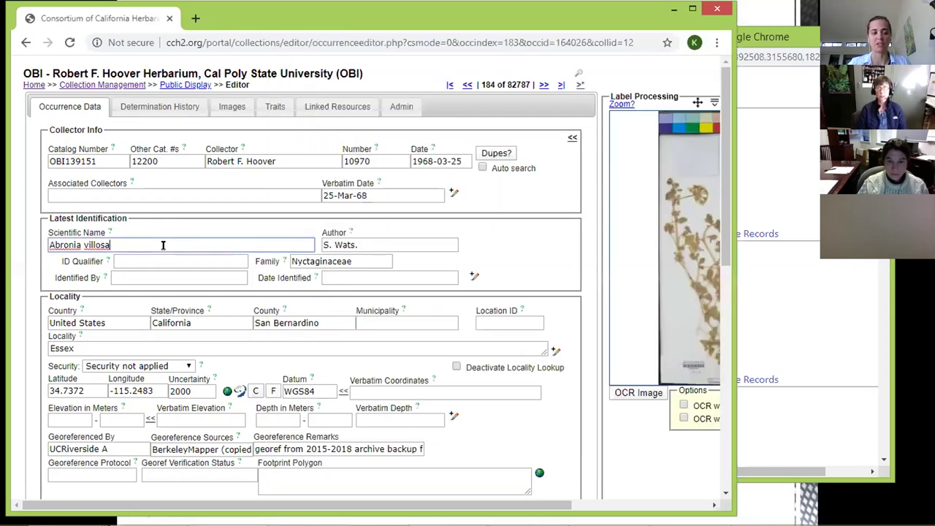
scroll(221, 336, "down", 2)
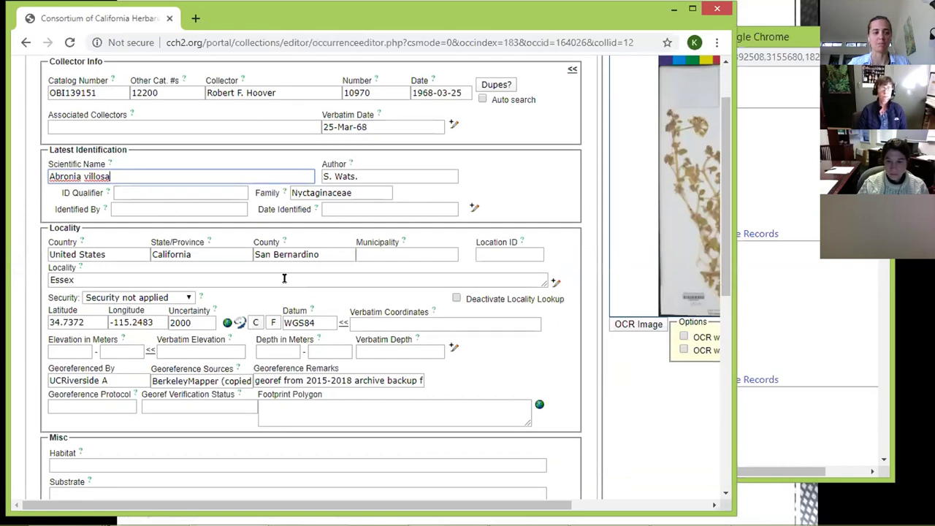
scroll(285, 278, "up", 2)
left_click(758, 181)
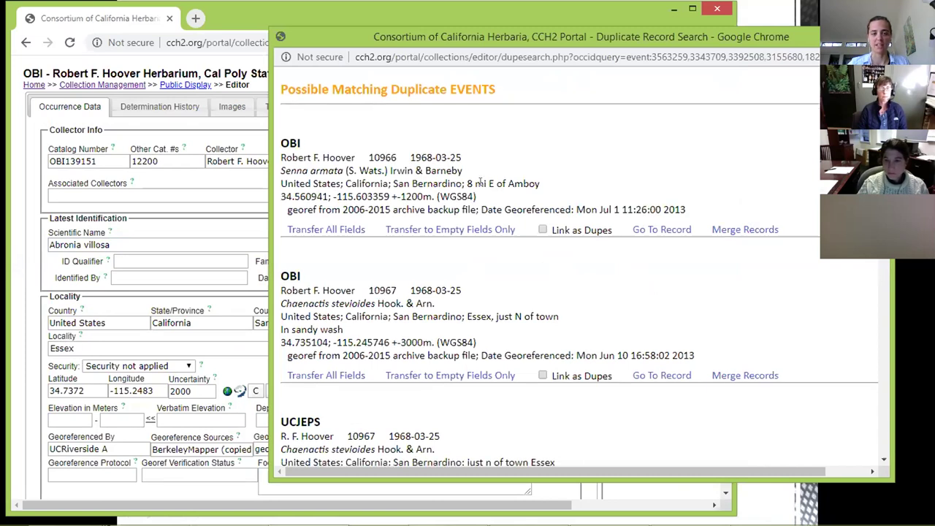
scroll(438, 183, "down", 1)
scroll(518, 191, "down", 1)
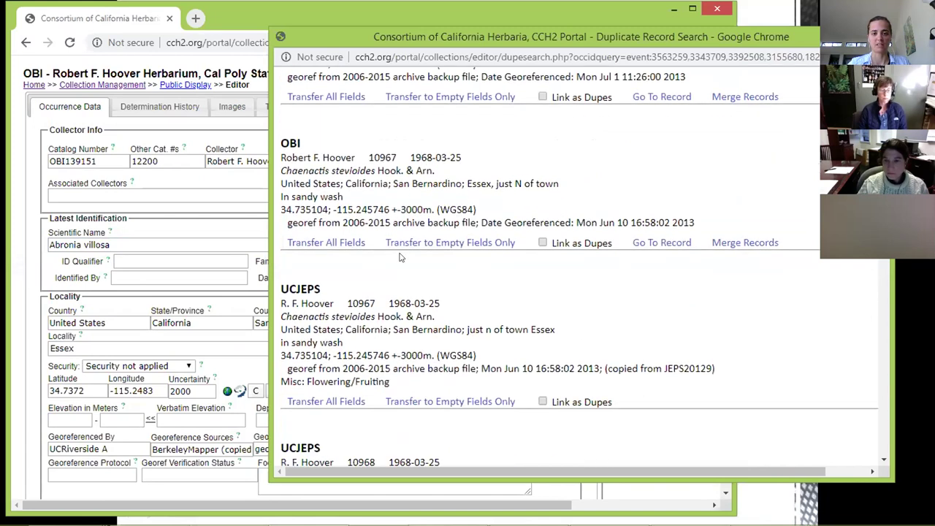
scroll(438, 259, "down", 1)
scroll(442, 338, "down", 1)
scroll(442, 338, "down", 2)
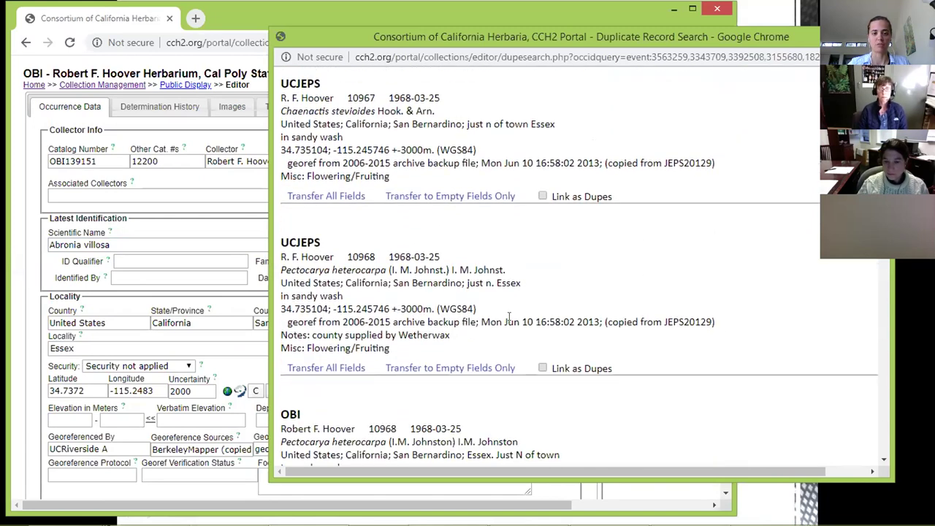
scroll(460, 329, "up", 5)
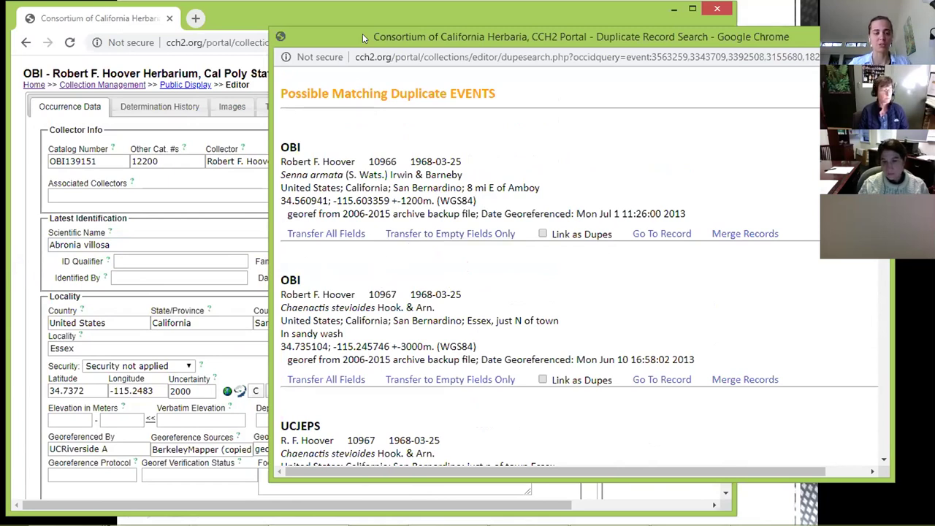
Check the duplicate results' heading against the record's locality, close the results window, and return to the record's date field.
left_click_drag(492, 90, 279, 92)
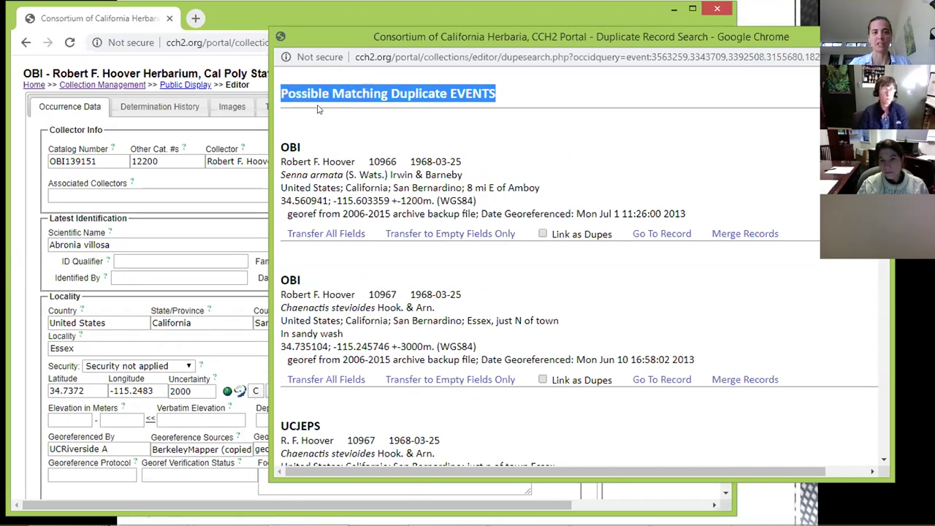
left_click(351, 129)
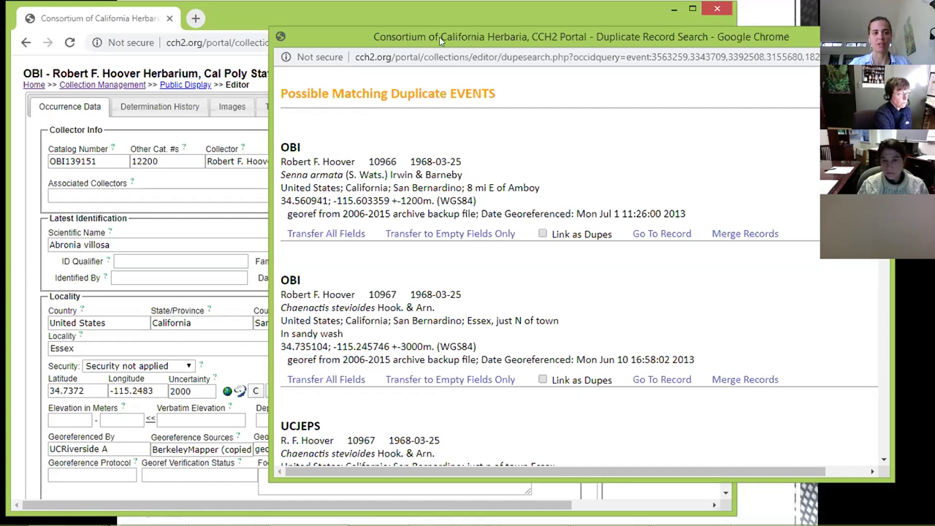
left_click_drag(439, 37, 196, 51)
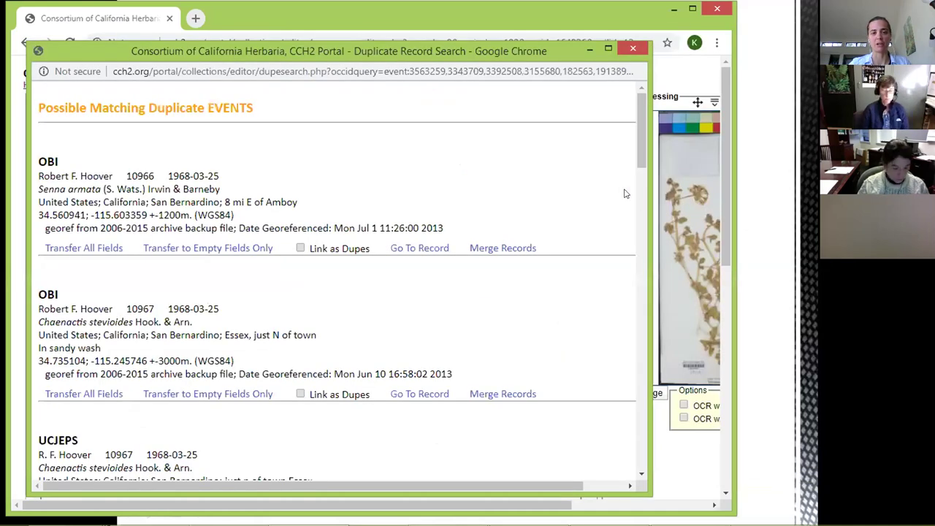
left_click_drag(400, 60, 662, 48)
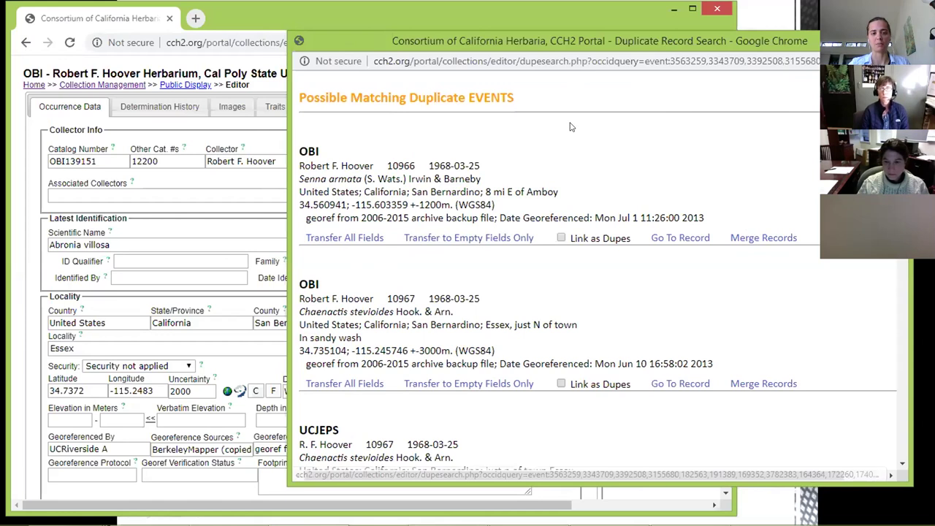
left_click(136, 347)
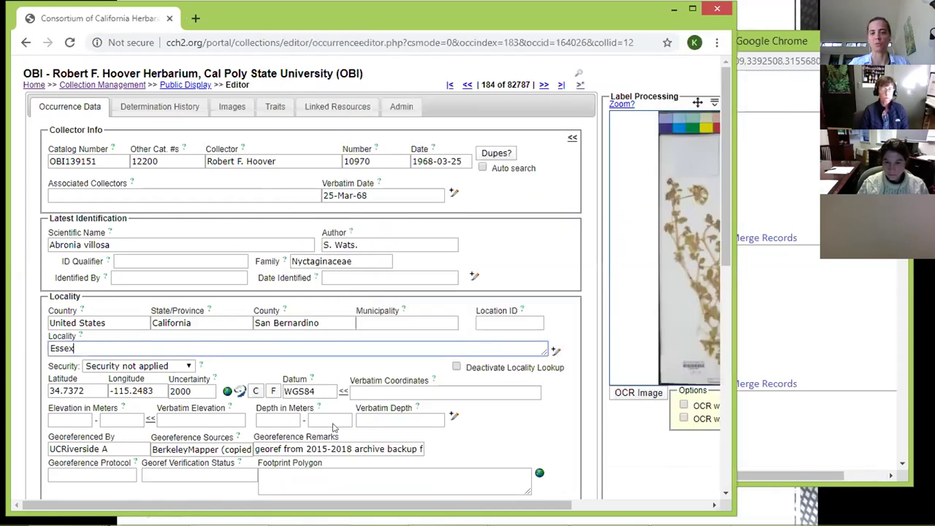
left_click(801, 168)
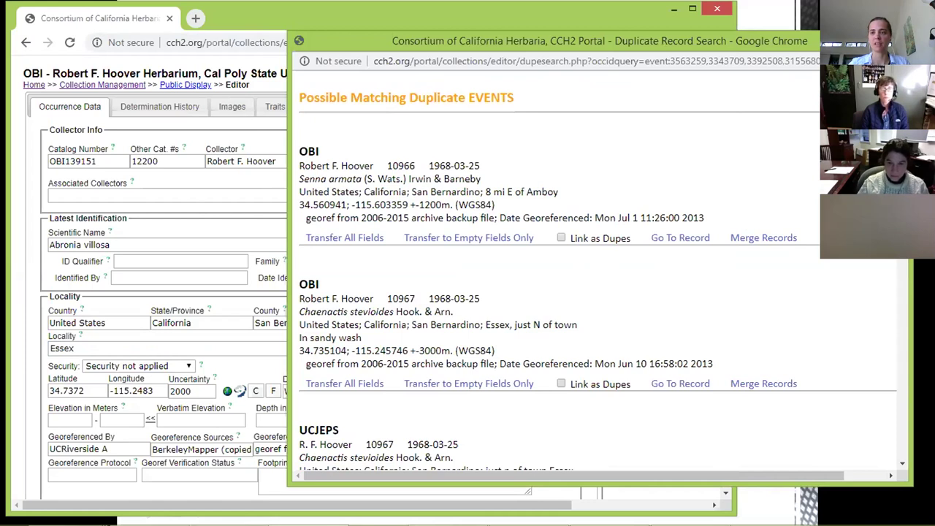
key("ctrl+w")
left_click(456, 160)
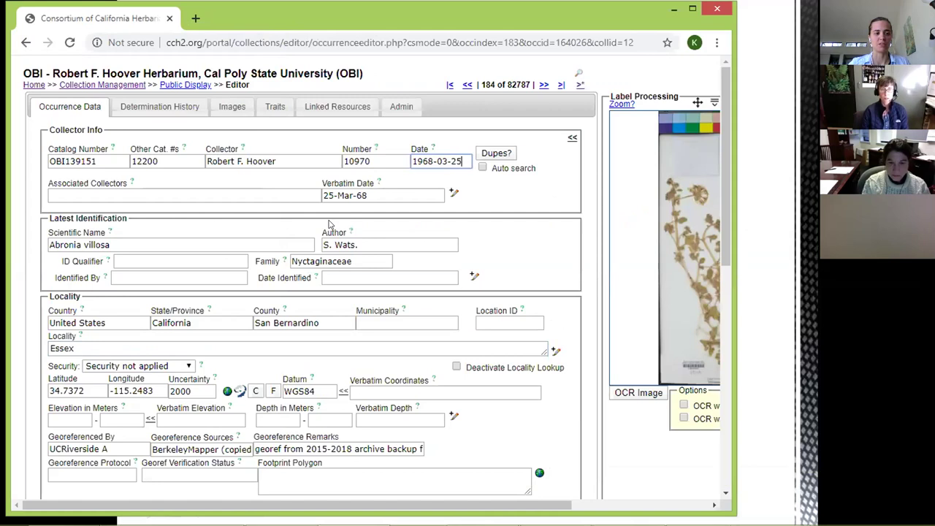
Widen the editor window to show more of the specimen image beside the locality fields.
scroll(598, 304, "down", 1)
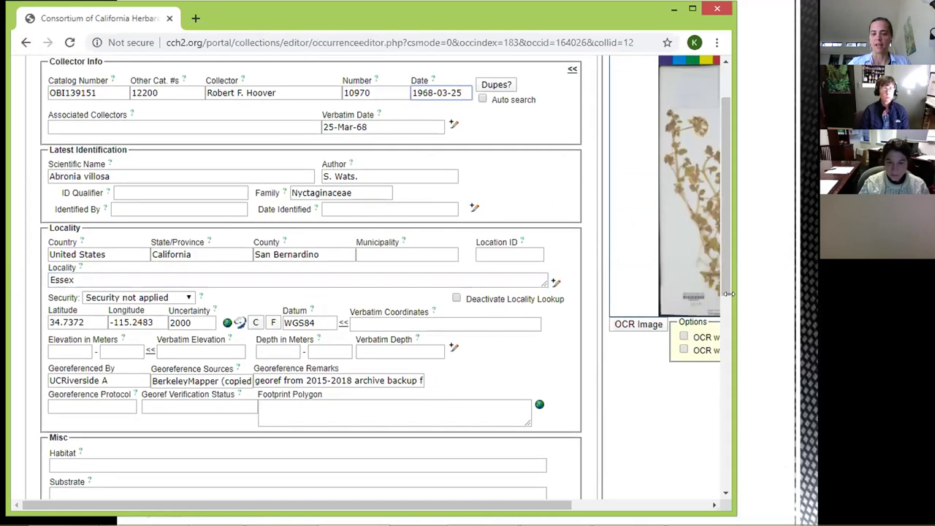
left_click_drag(729, 294, 868, 294)
scroll(203, 260, "down", 1)
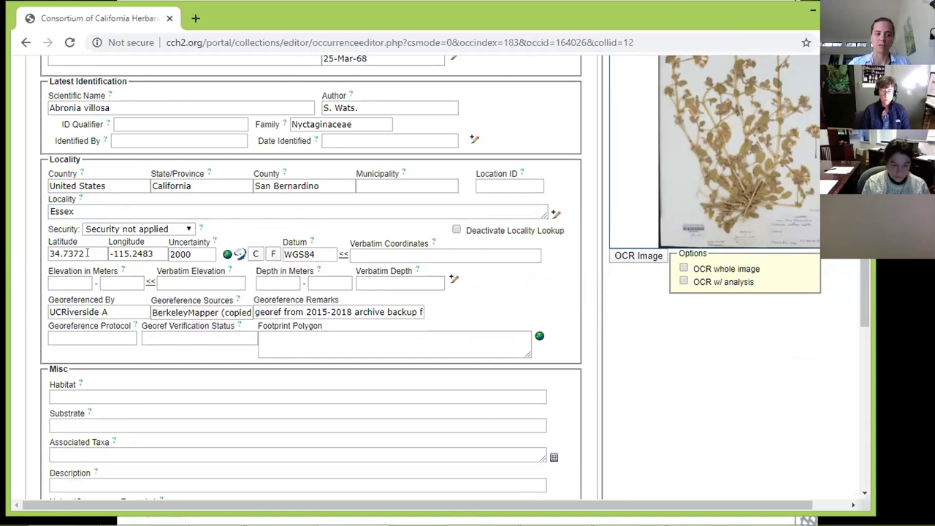
Check the record's latitude, longitude and uncertainty fields, and open the Google Maps point-radius aid for them.
left_click_drag(84, 254, 42, 260)
left_click(133, 253)
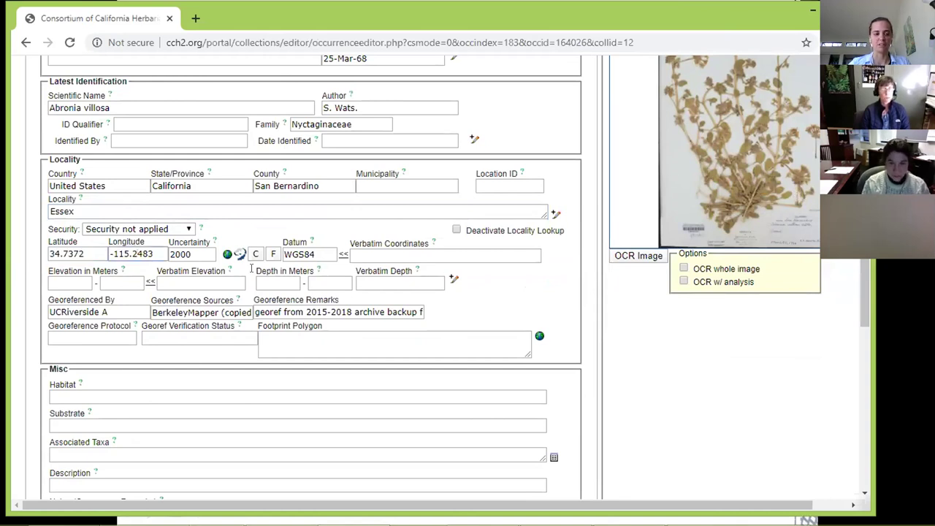
left_click(160, 254)
left_click(203, 250)
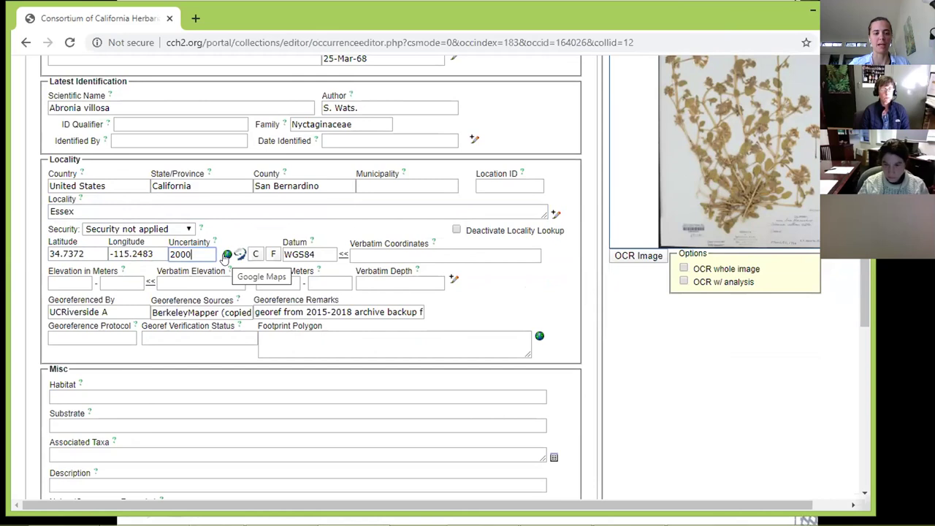
left_click(226, 255)
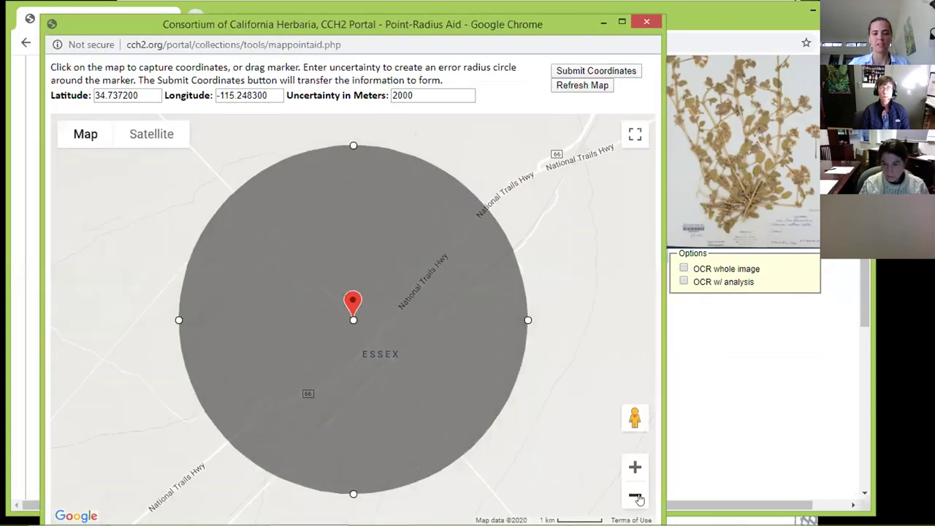
View the wider area around the uncertainty circle at Essex on the point-radius map, and close the map window.
left_click(635, 494)
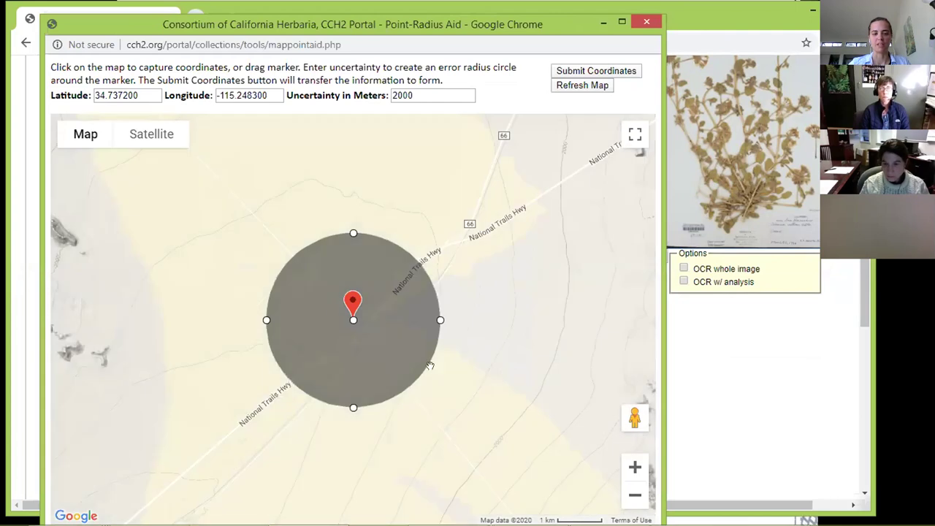
left_click(635, 494)
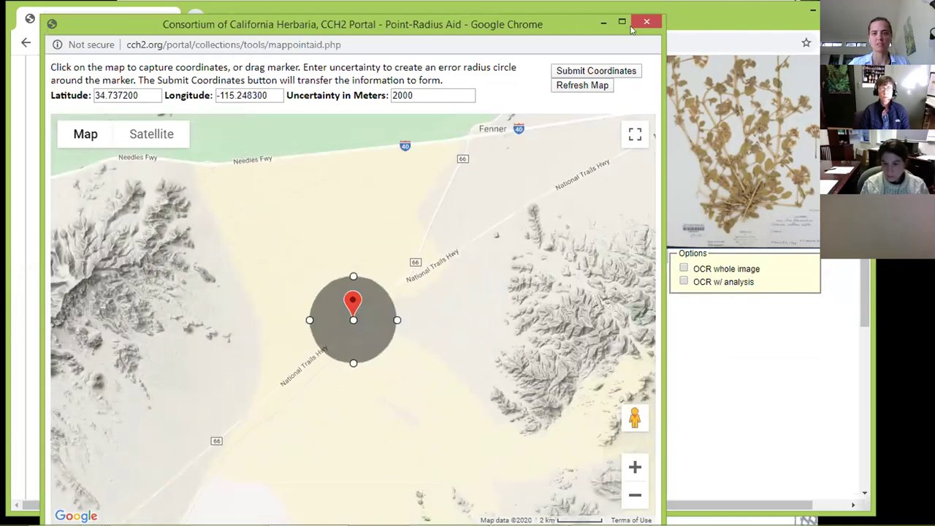
left_click(646, 22)
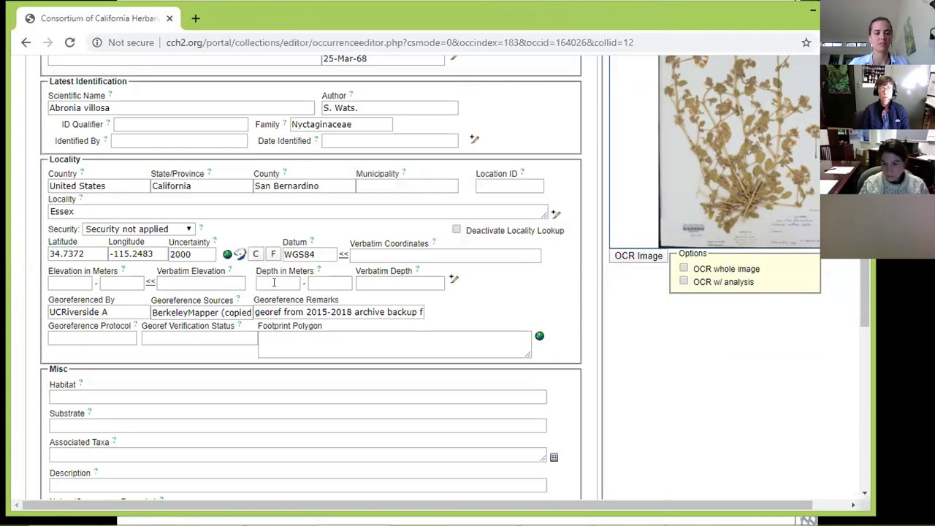
Look up the Essex locality in the GEOLocate tool, examine its possible locations, and return to the record's coordinate fields.
left_click(239, 255)
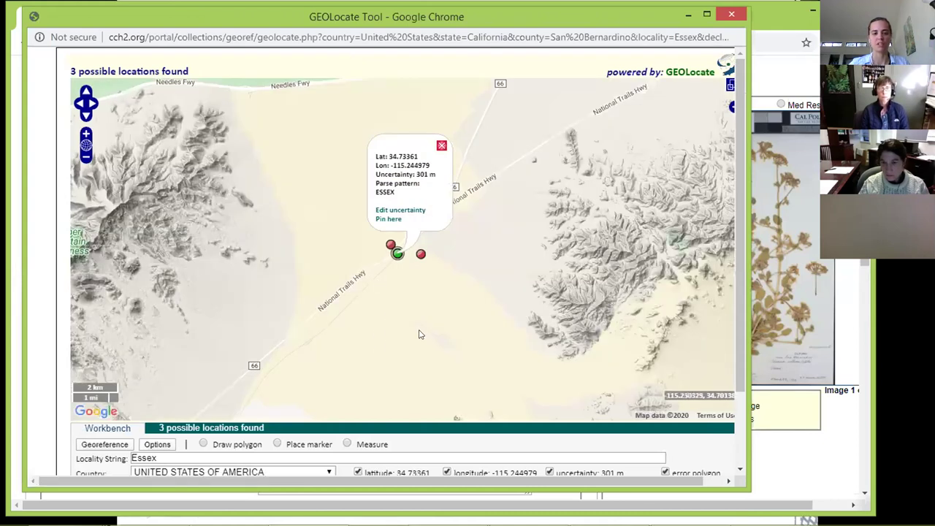
left_click(736, 20)
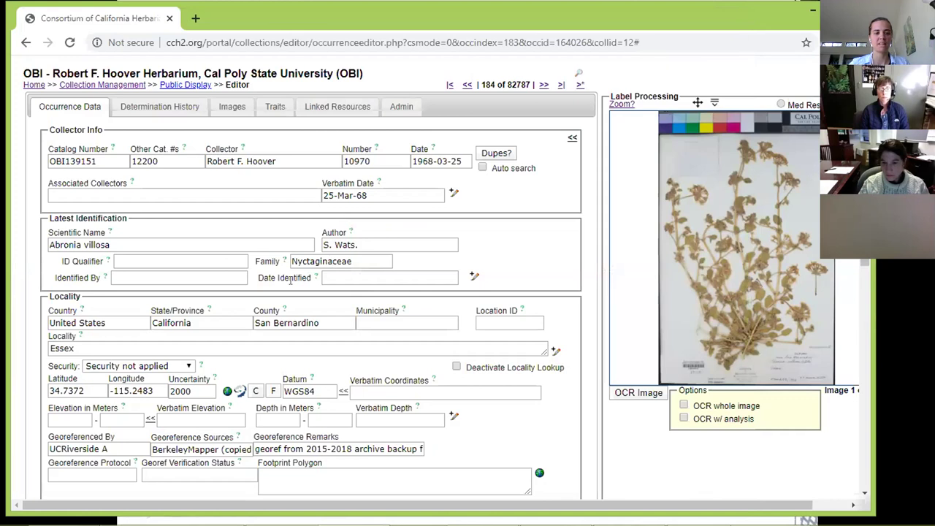
scroll(234, 291, "down", 1)
scroll(252, 263, "down", 2)
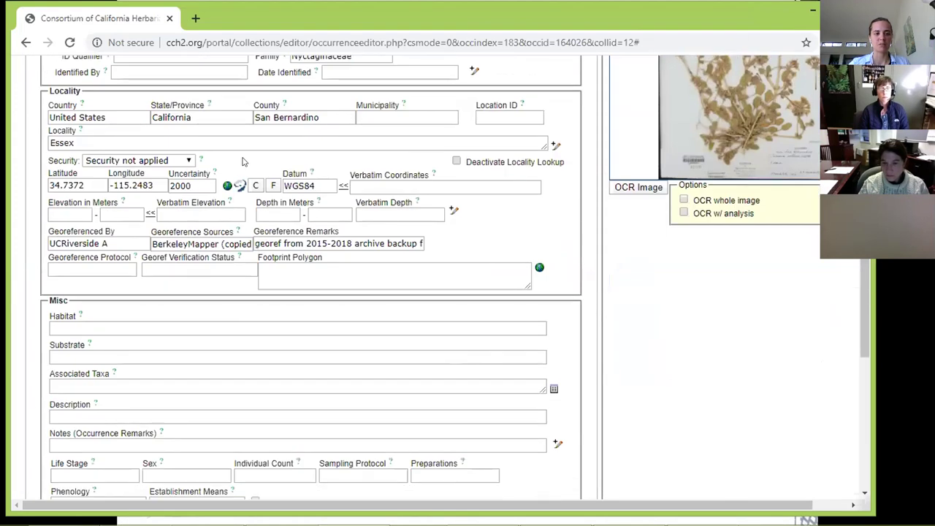
Open the Georeference Clone Tool for the Essex locality and widen its window.
scroll(260, 196, "up", 1)
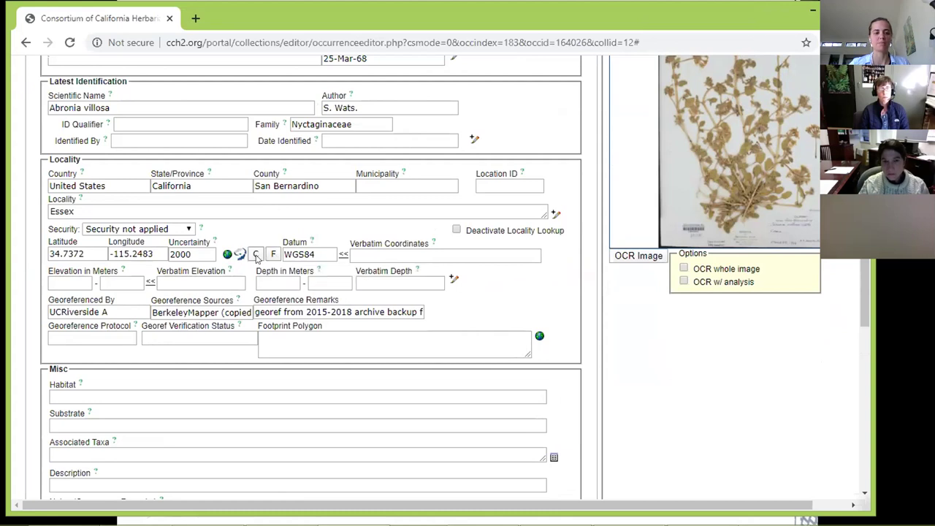
left_click(256, 255)
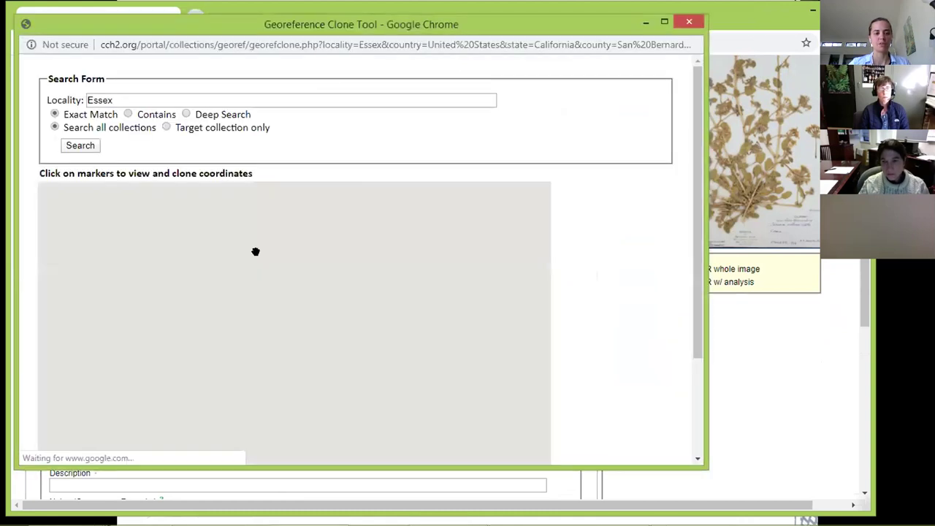
left_click_drag(699, 454, 764, 453)
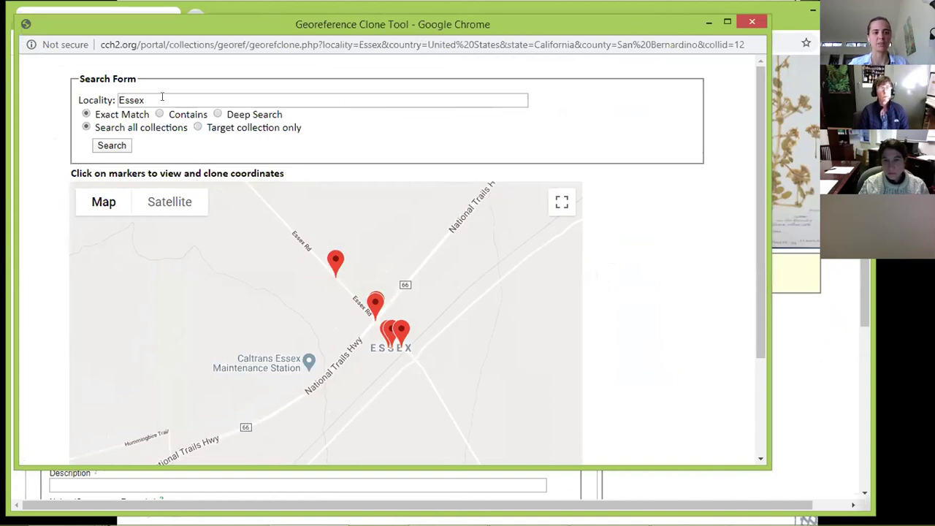
Search all collections for georeferenced records whose locality contains "S of Essex".
double_click(118, 96)
left_click(160, 97)
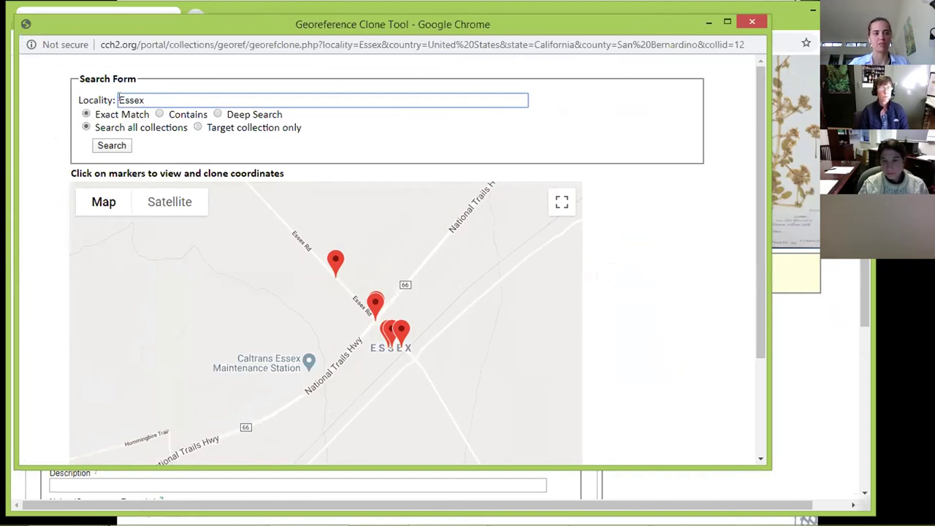
type("S of")
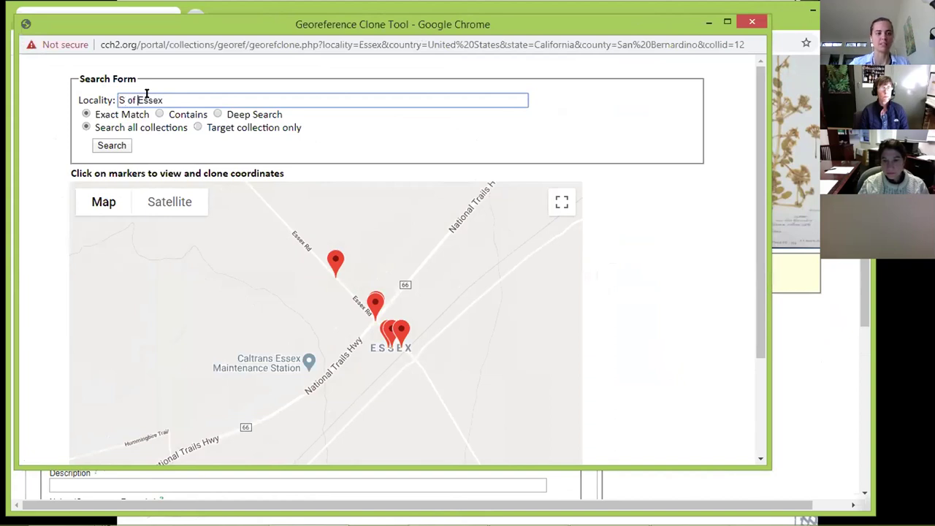
left_click(159, 115)
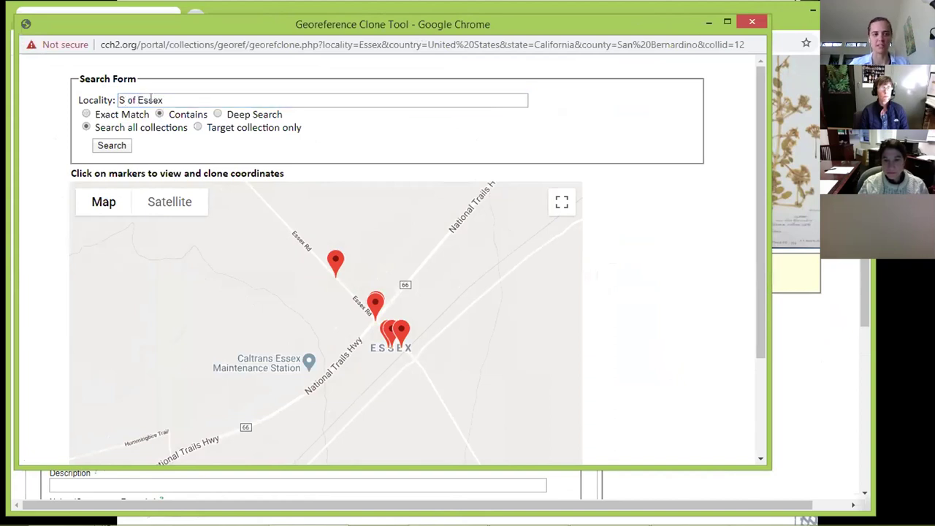
left_click_drag(166, 100, 94, 98)
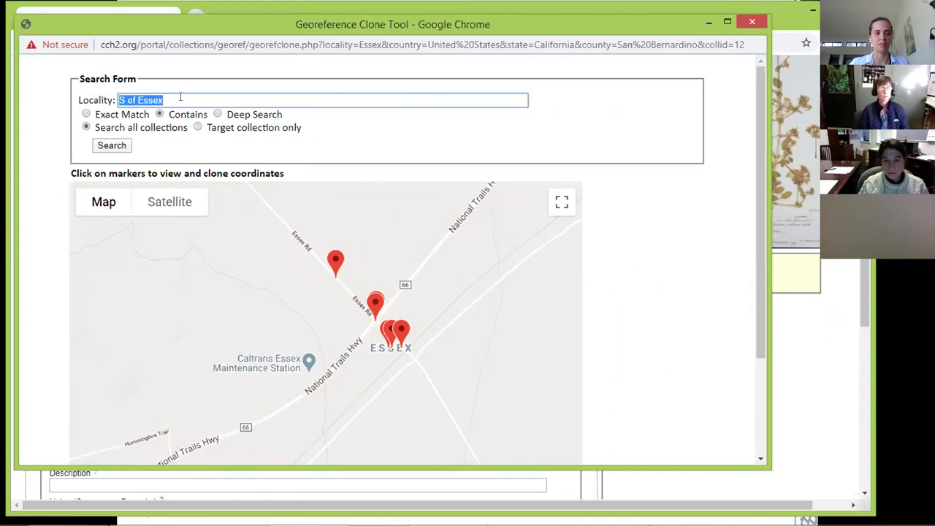
left_click(105, 148)
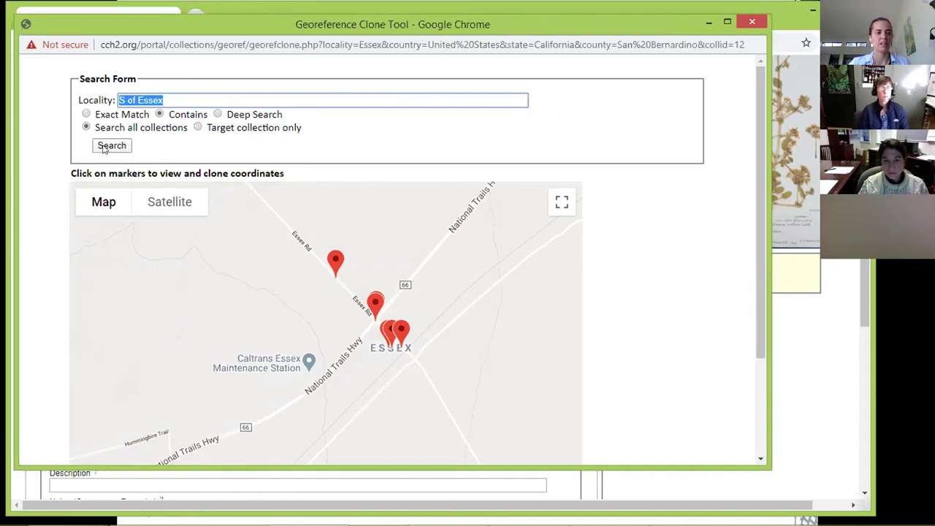
Locate the search-result marker just southeast of National Trails Hwy on the map and open its record details.
scroll(314, 380, "down", 3)
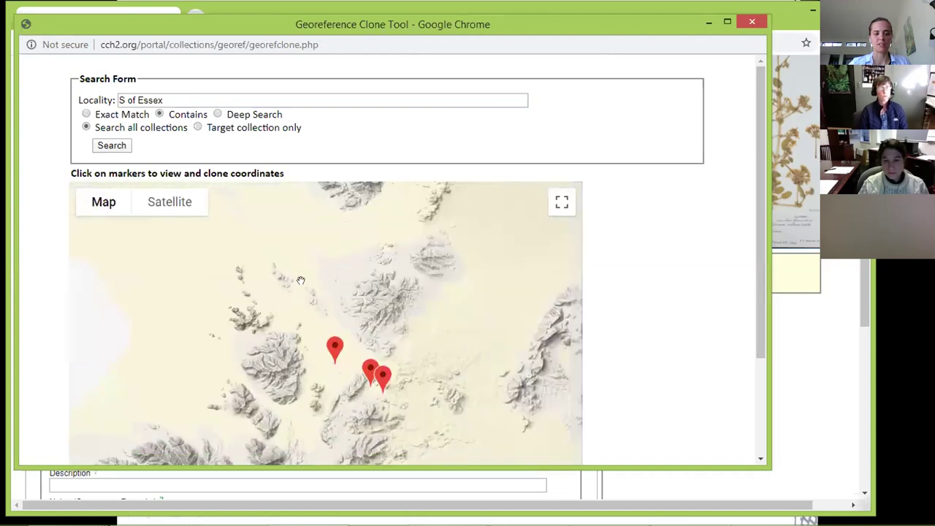
scroll(314, 325, "up", 3)
scroll(329, 330, "up", 1)
scroll(355, 344, "down", 1)
left_click_drag(343, 317, 323, 382)
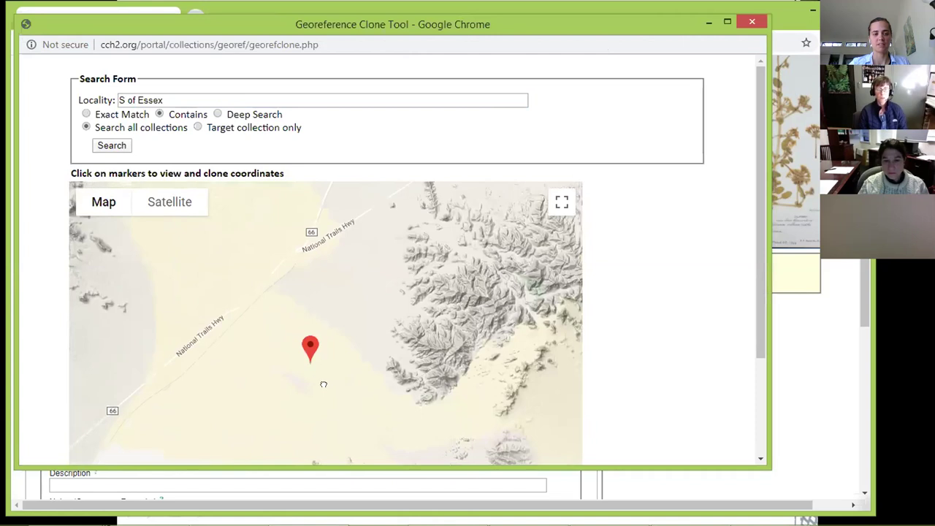
left_click_drag(303, 292, 346, 244)
scroll(306, 292, "up", 2)
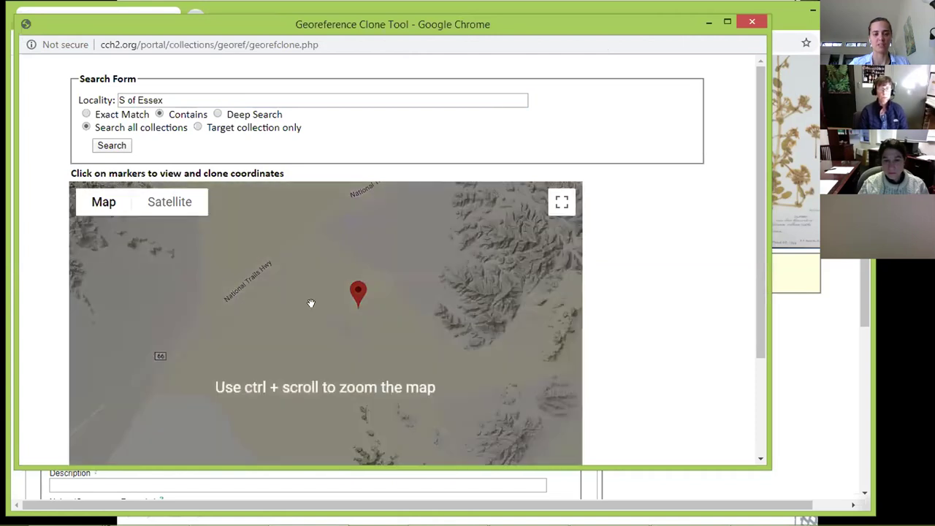
left_click(351, 292)
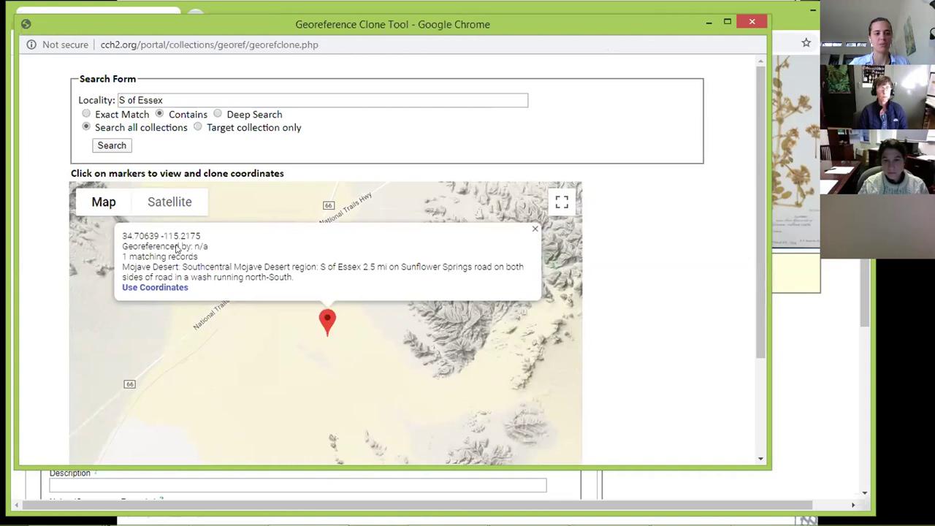
Read the marker's locality description and coordinate reuse option, and return to the occurrence record.
left_click_drag(123, 271, 523, 269)
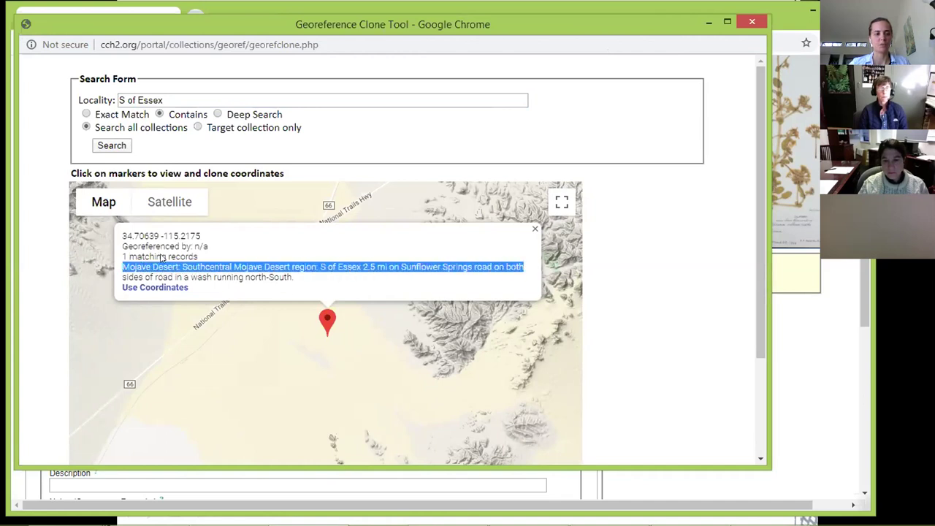
left_click(257, 272)
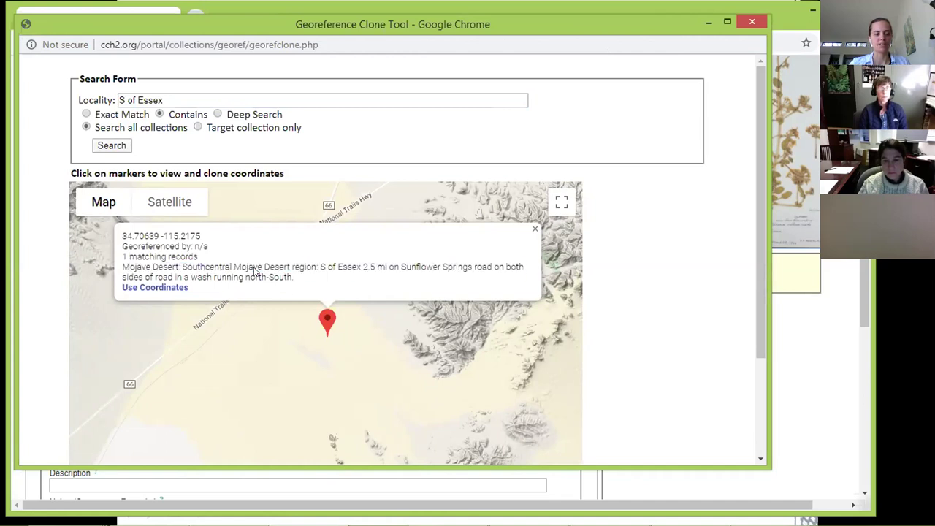
left_click(141, 289)
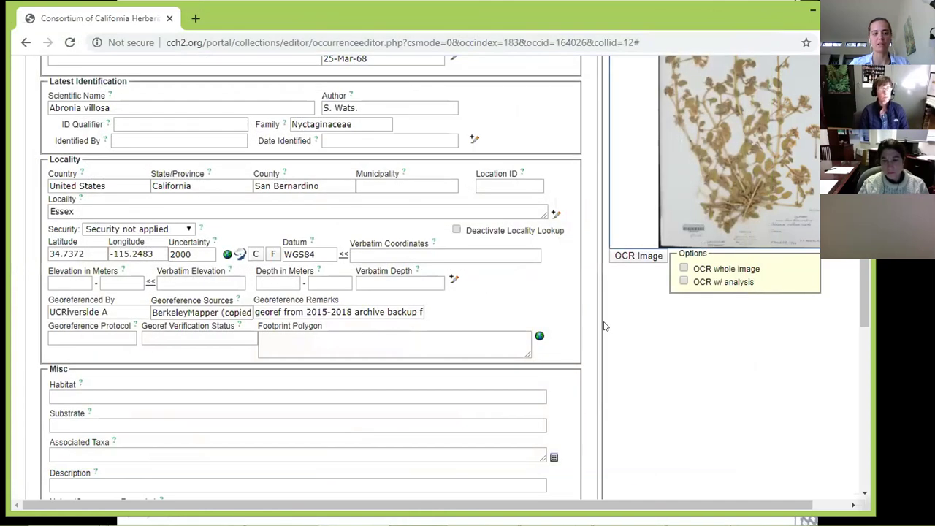
Show the coordinate conversion forms for lat/long, UTM and TRS in the record's locality section.
scroll(603, 326, "up", 2)
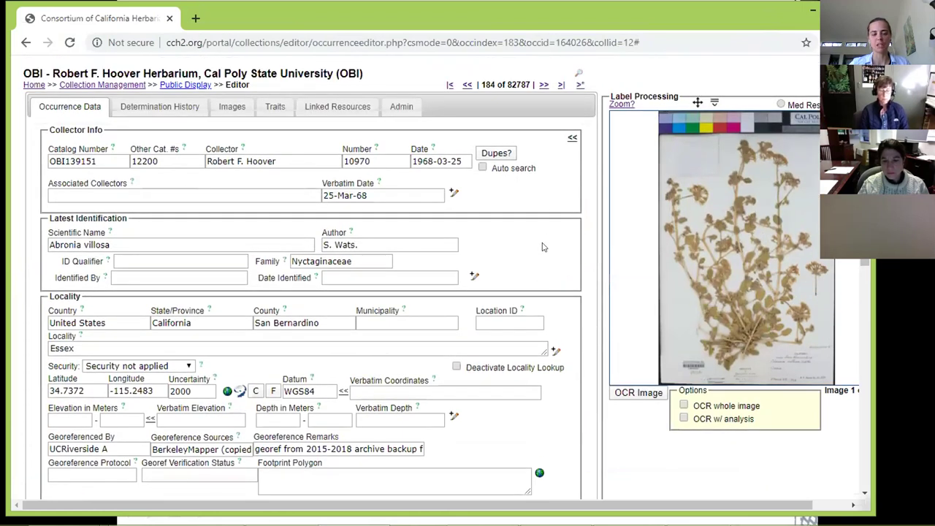
scroll(534, 261, "down", 1)
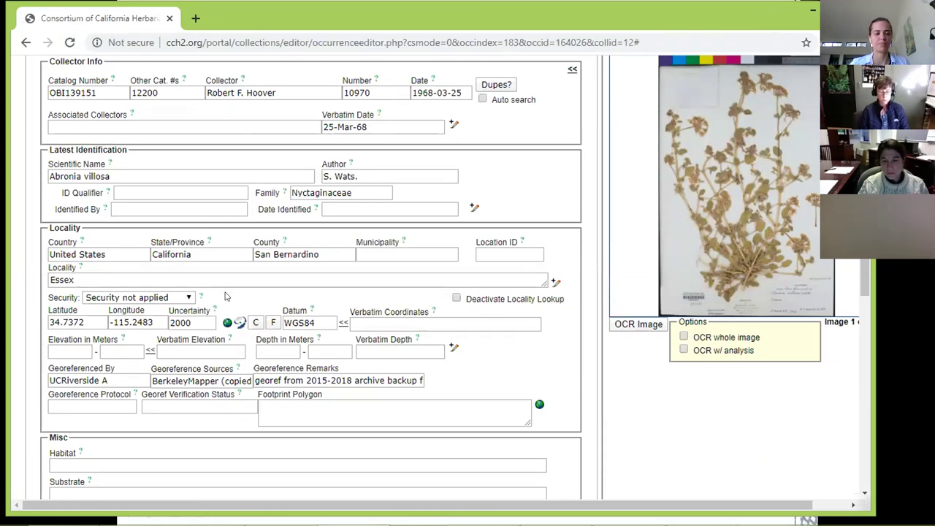
scroll(227, 296, "down", 1)
left_click(273, 253)
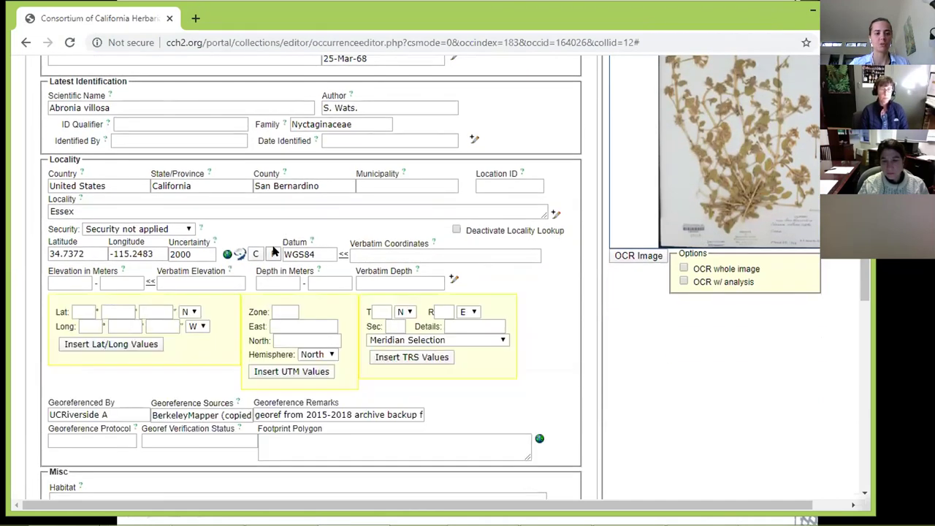
left_click(274, 252)
left_click(273, 253)
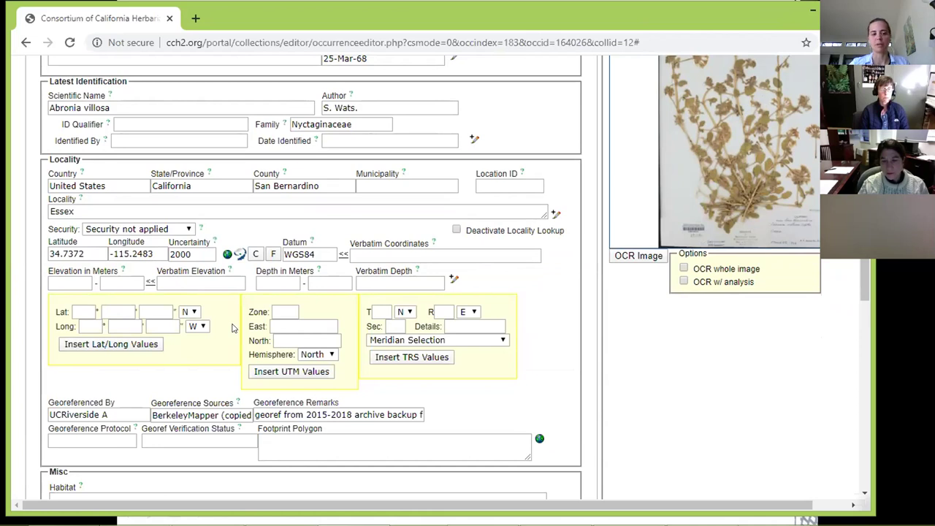
Compare the decimal coordinate fields with the degrees-minutes-seconds entry fields, and examine the UTM zone and easting fields.
left_click(63, 253)
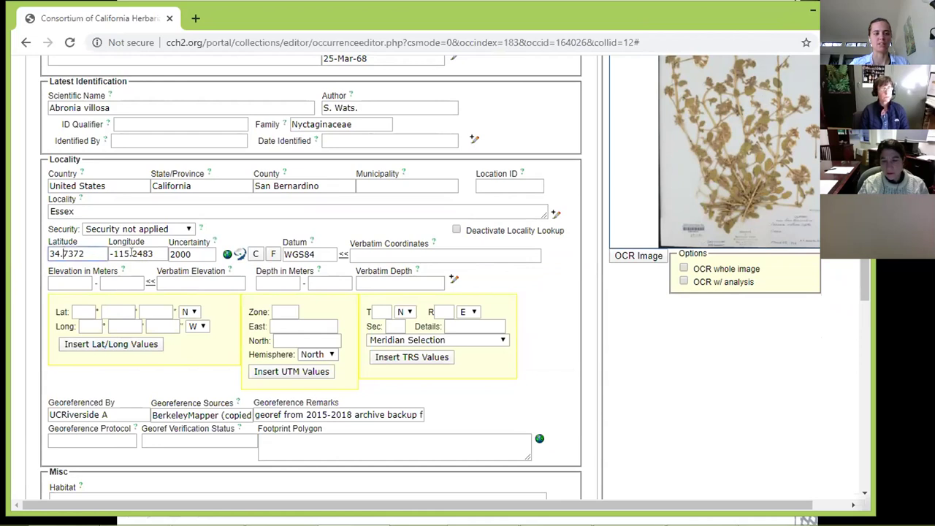
left_click(84, 312)
key("Tab")
key("Tab")
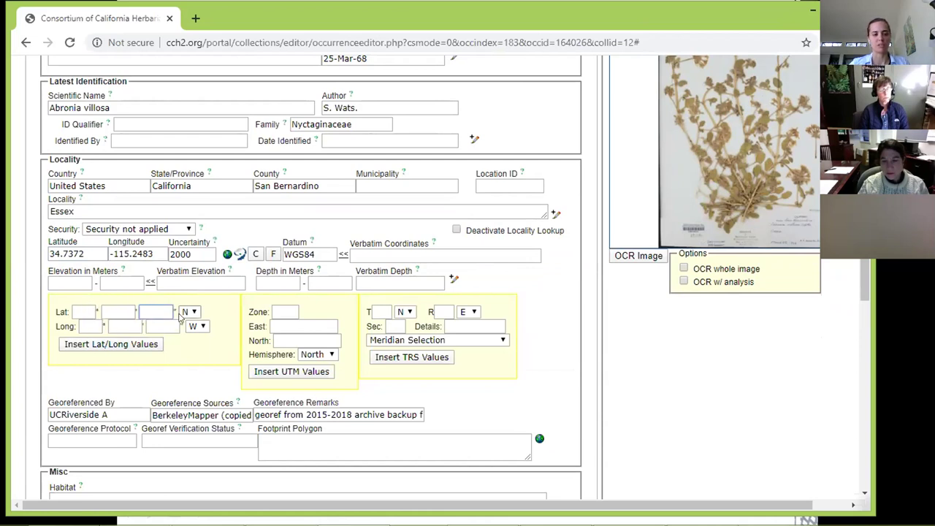
left_click(82, 308)
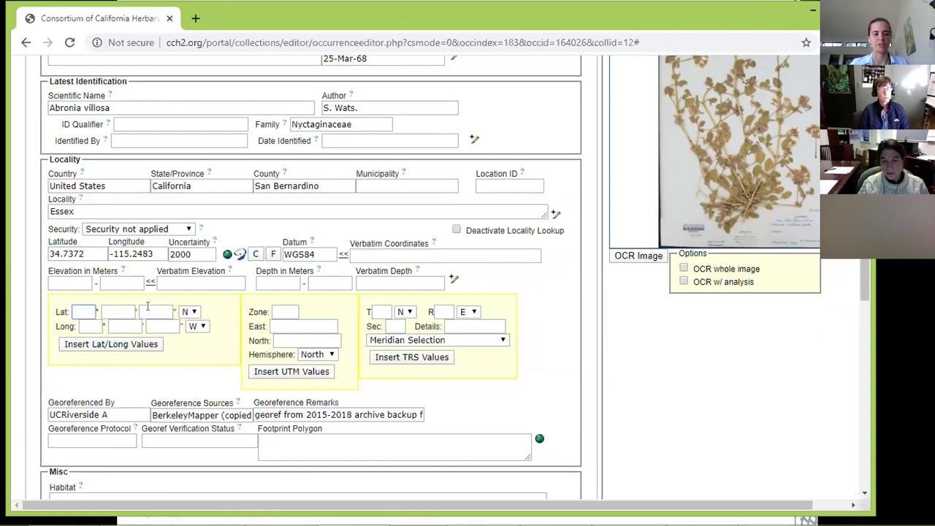
left_click(88, 347)
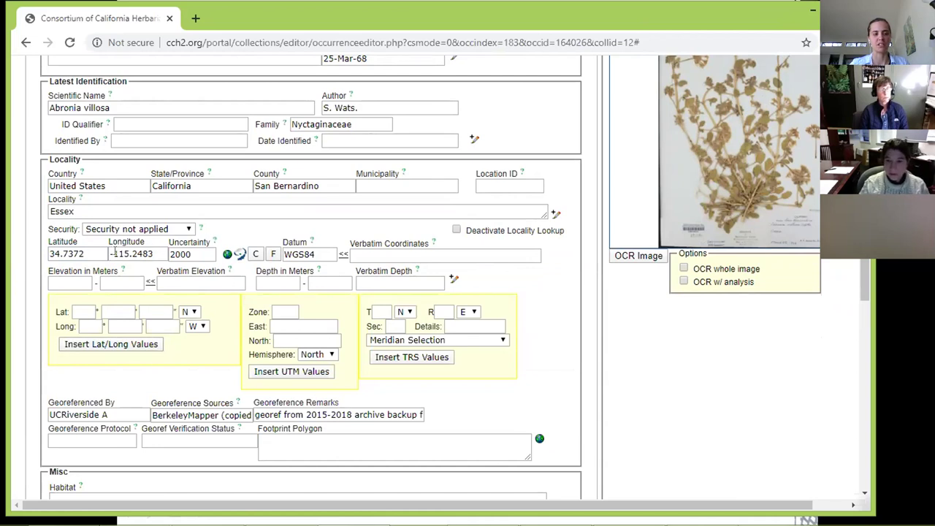
left_click(281, 311)
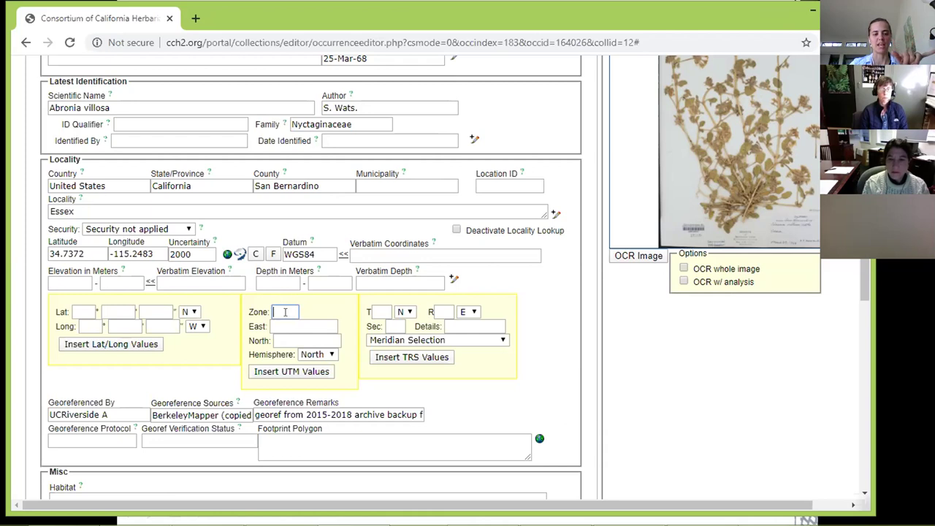
left_click(283, 327)
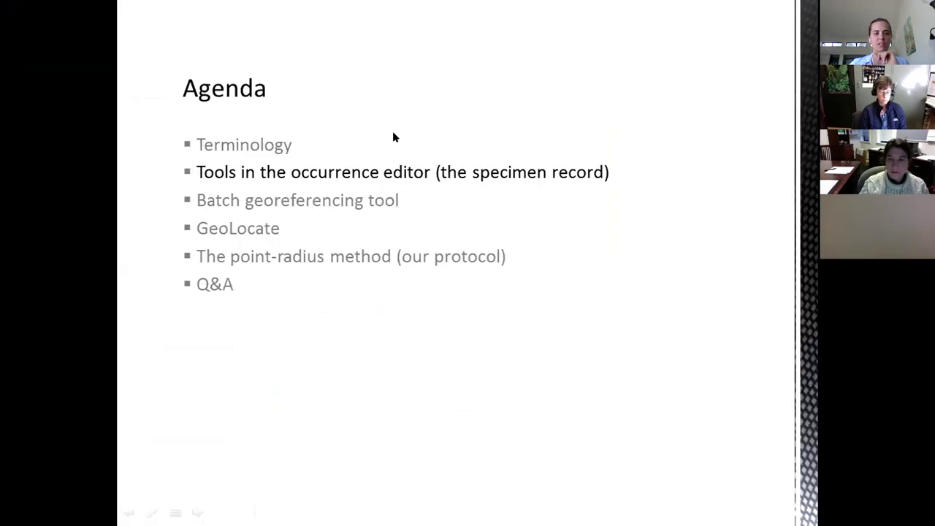
Advance the slide presentation to the UTM zones slide, and return to the occurrence record in a maximized browser window.
left_click(433, 228)
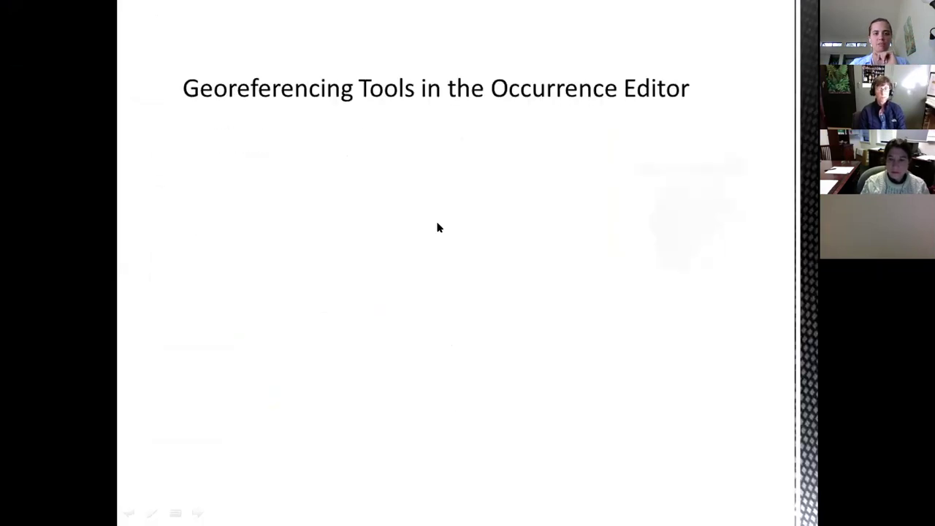
left_click(438, 228)
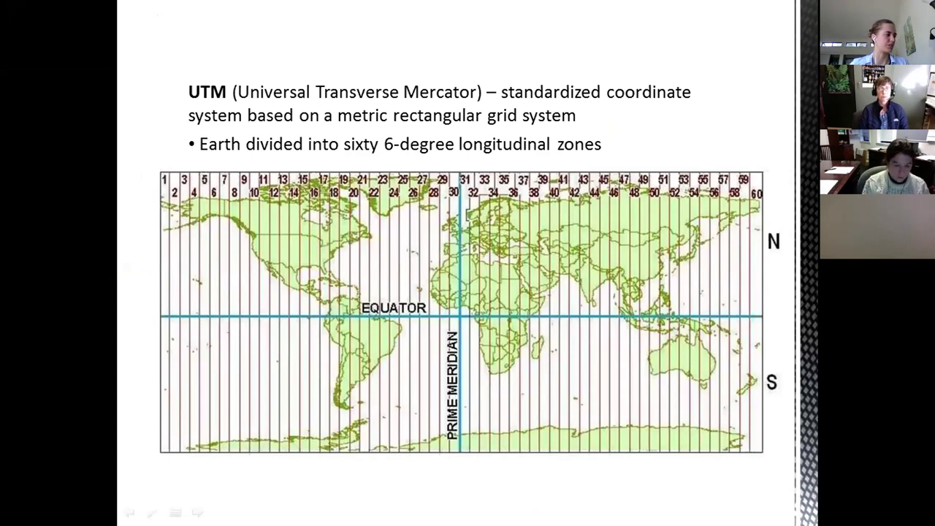
key("alt+Tab")
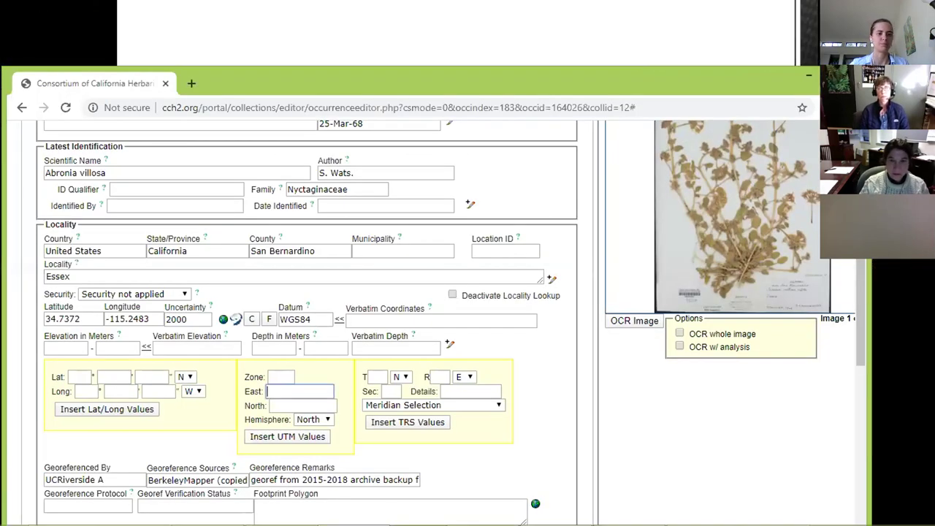
double_click(419, 72)
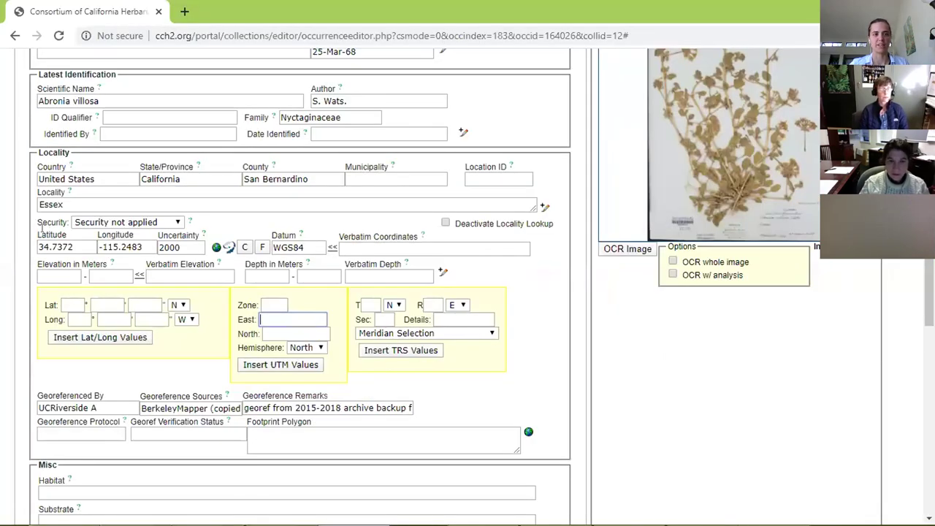
Enter the sample township-range text "T8N R4W Section 4" as the record's verbatim coordinates.
left_click(371, 304)
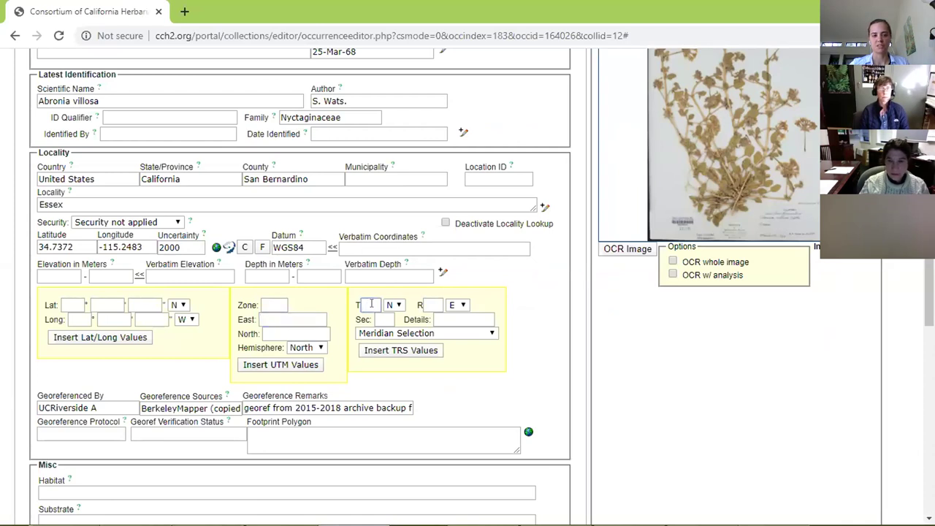
left_click(443, 248)
type("T8N R4W Section 4")
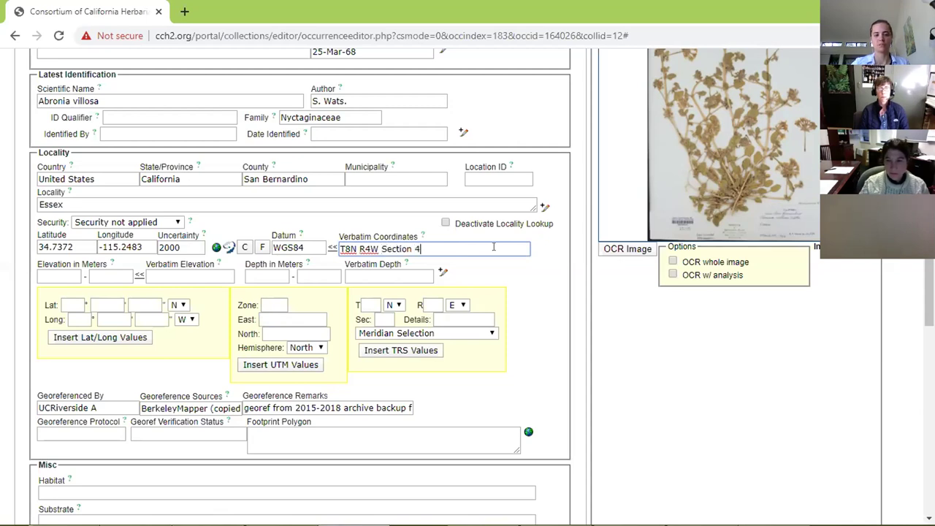
triple_click(475, 248)
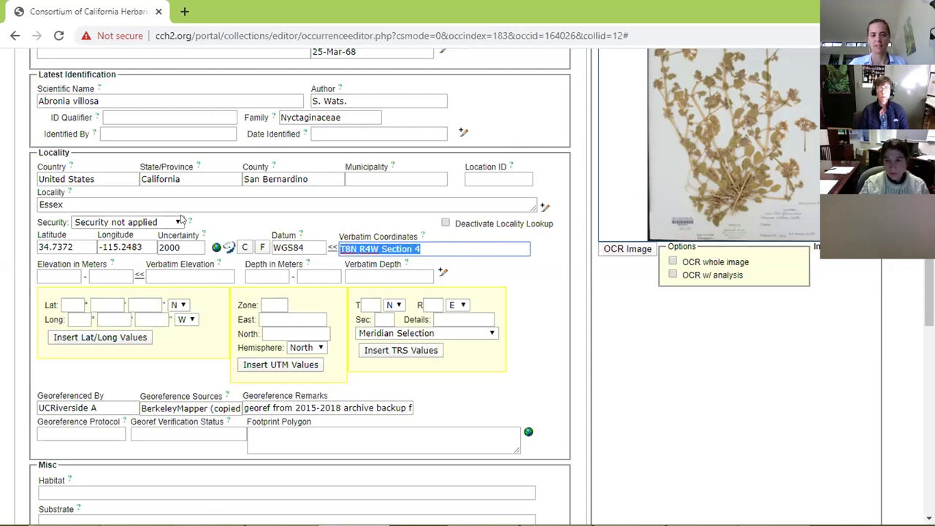
Fill the TRS conversion form with township 8 N, range 4 W and section 4.
left_click(368, 304)
type("8")
left_click(458, 305)
left_click(461, 346)
left_click(438, 307)
type("4")
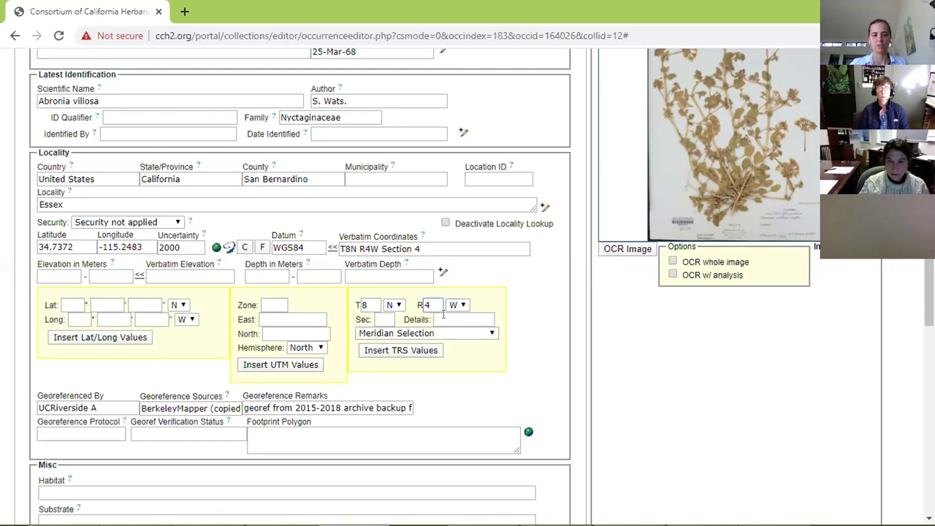
left_click(386, 320)
type("4")
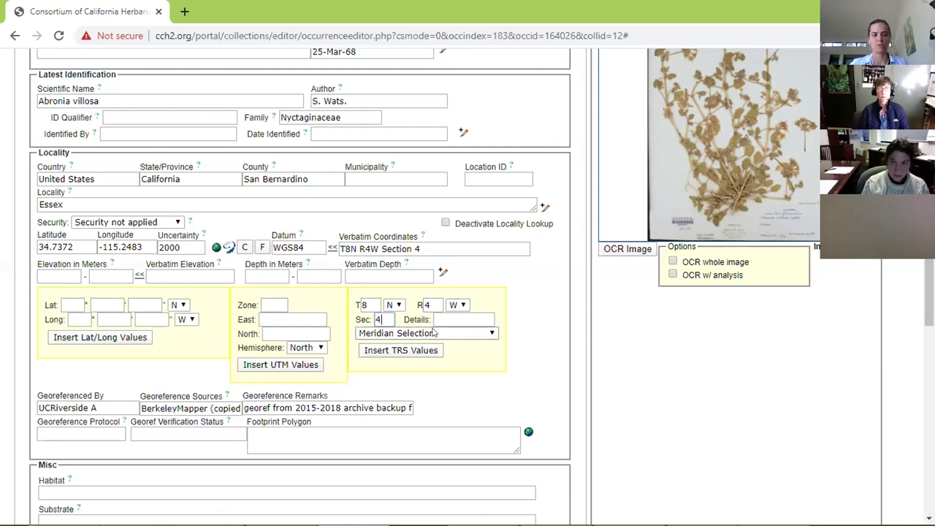
Clear the section, township and range numbers from the TRS form and remove the verbatim coordinates text.
double_click(380, 319)
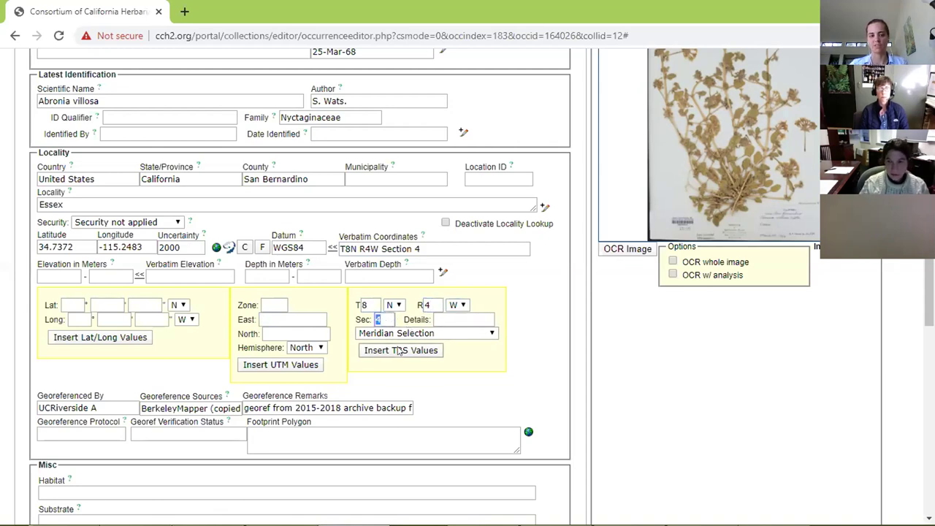
key("Delete")
double_click(369, 304)
key("BackSpace")
double_click(427, 305)
key("BackSpace")
triple_click(392, 250)
key("BackSpace")
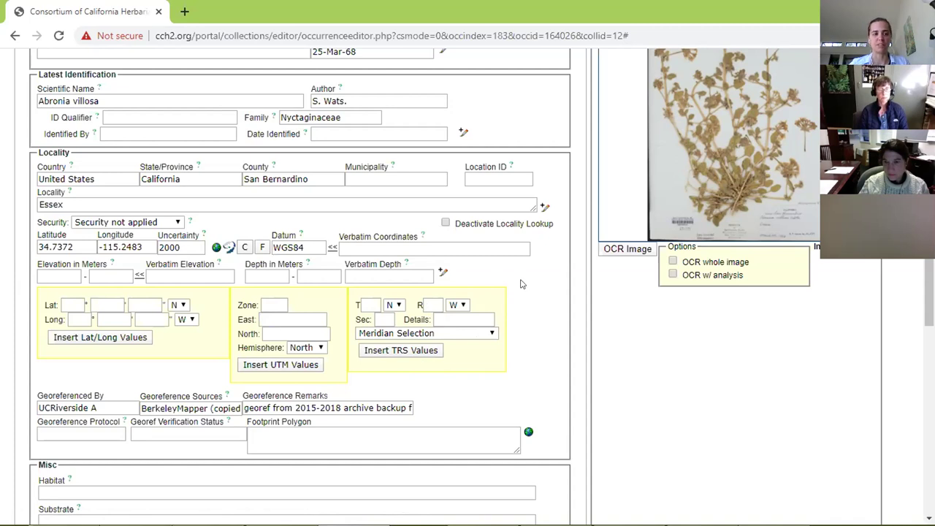
Leave the occurrence record for the collection management page, discarding the unsaved changes.
scroll(521, 282, "up", 3)
left_click(85, 78)
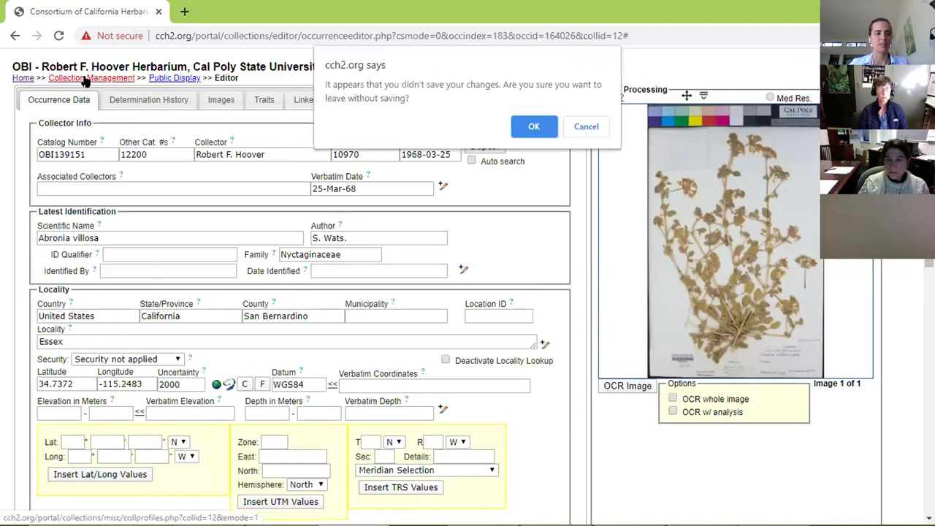
left_click(537, 127)
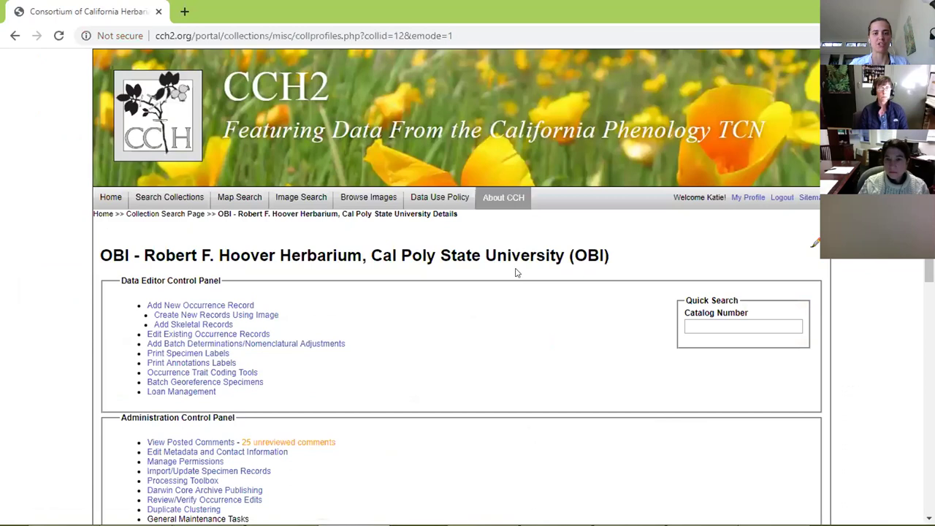
Enlarge the collection management page and open the Batch Georeference Specimens tool.
scroll(551, 295, "down", 1)
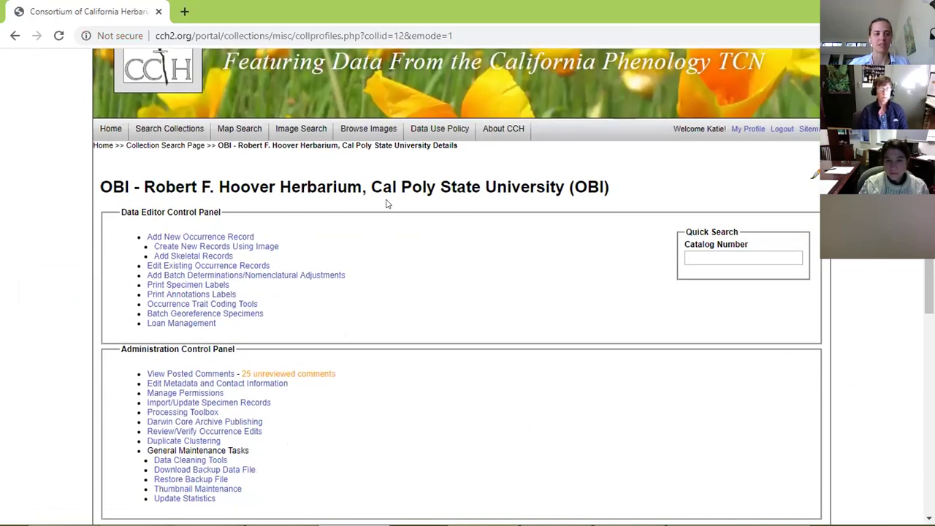
scroll(377, 206, "down", 1)
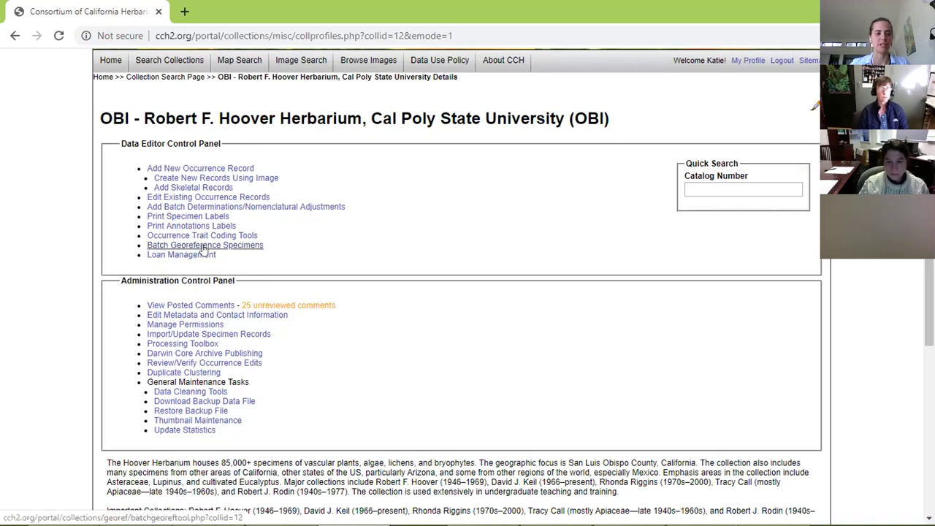
key("ctrl+plus")
key("ctrl+plus")
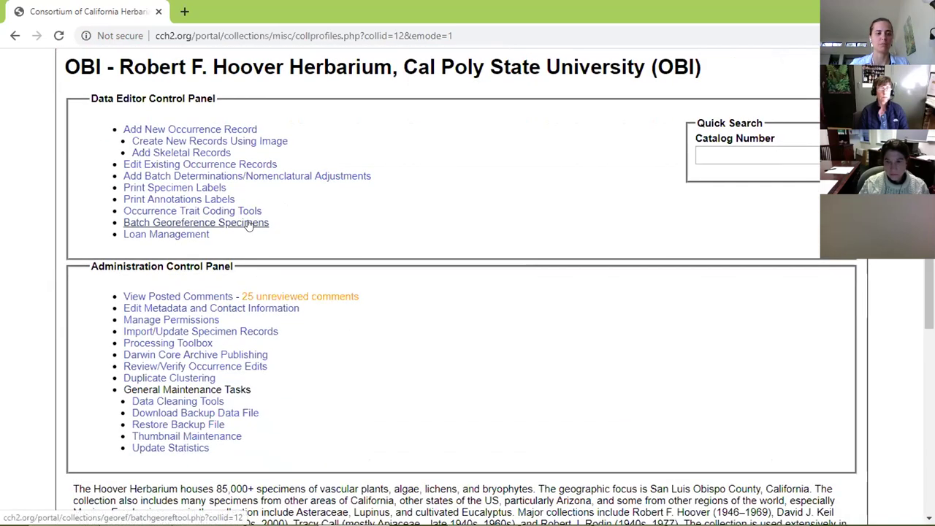
left_click(247, 223)
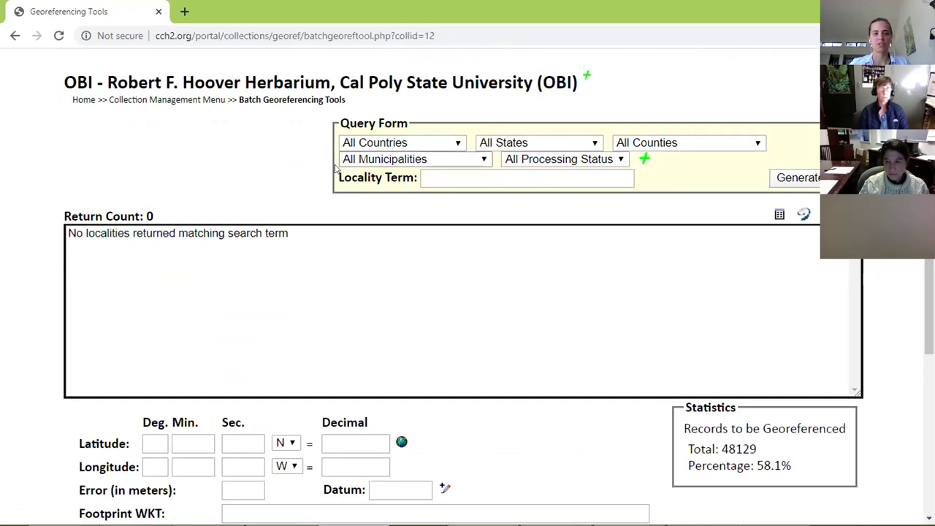
Filter the batch georeferencing query by country United States and state California.
left_click(385, 145)
scroll(388, 182, "down", 10)
type("united s")
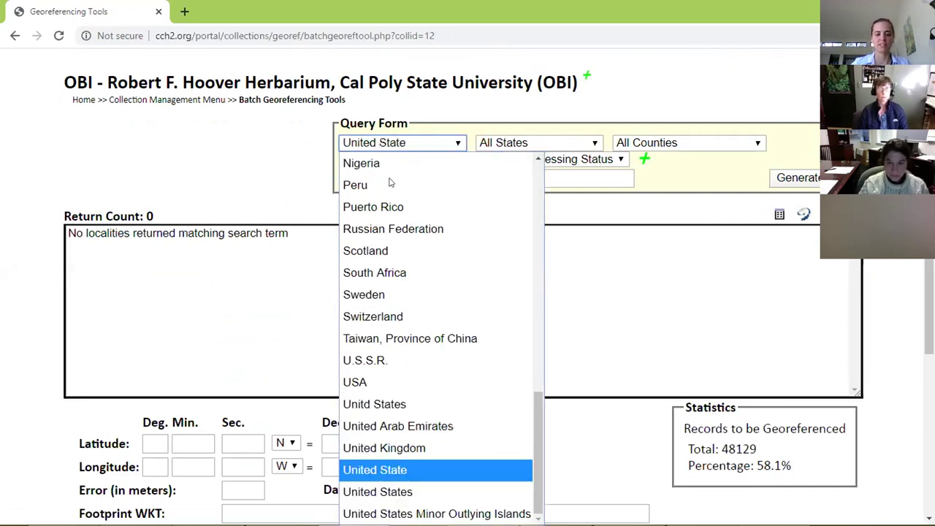
left_click(441, 494)
left_click(523, 141)
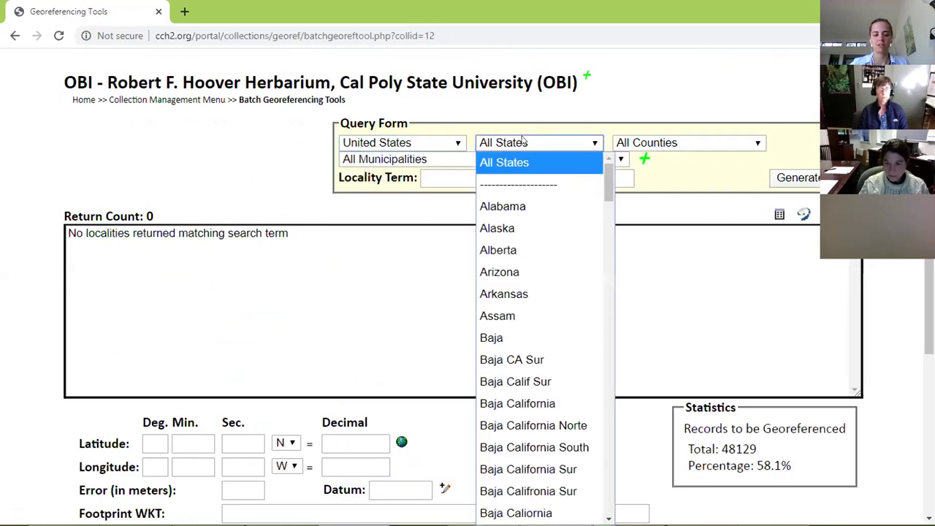
type("cal")
key("Return")
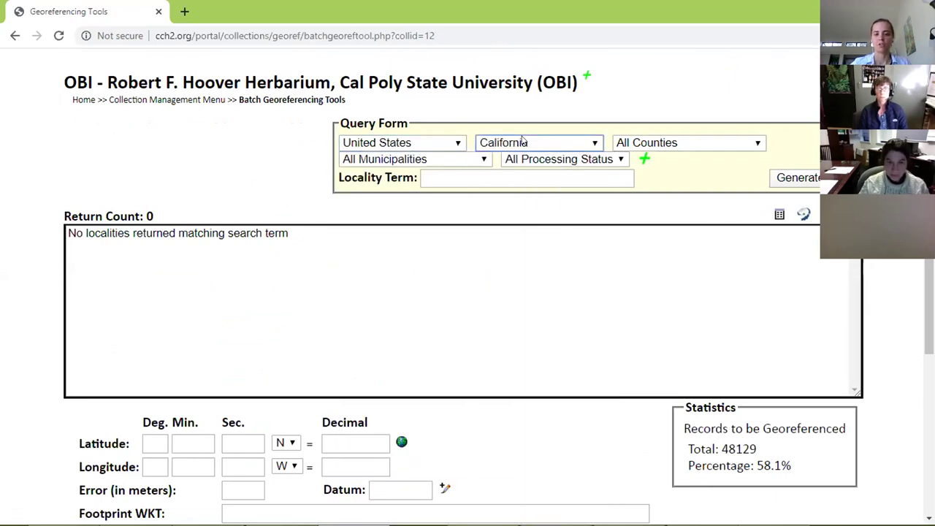
Set the query's county to San Luis Obispo, choosing the correctly spelled entry without "County".
left_click(679, 147)
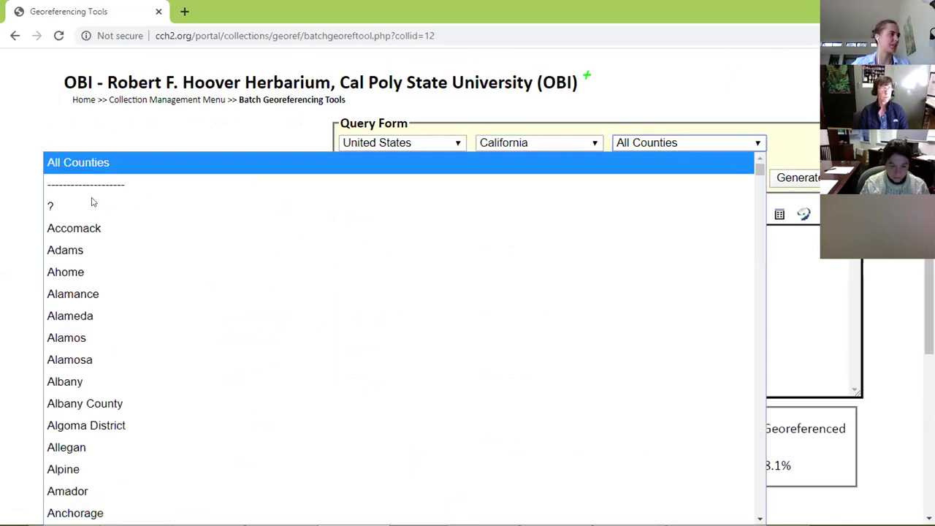
type("san l")
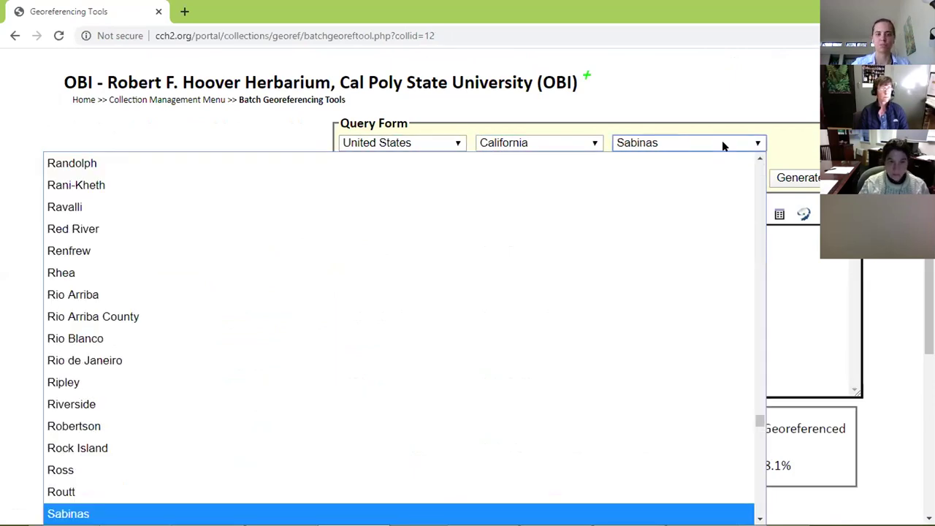
type("uis o")
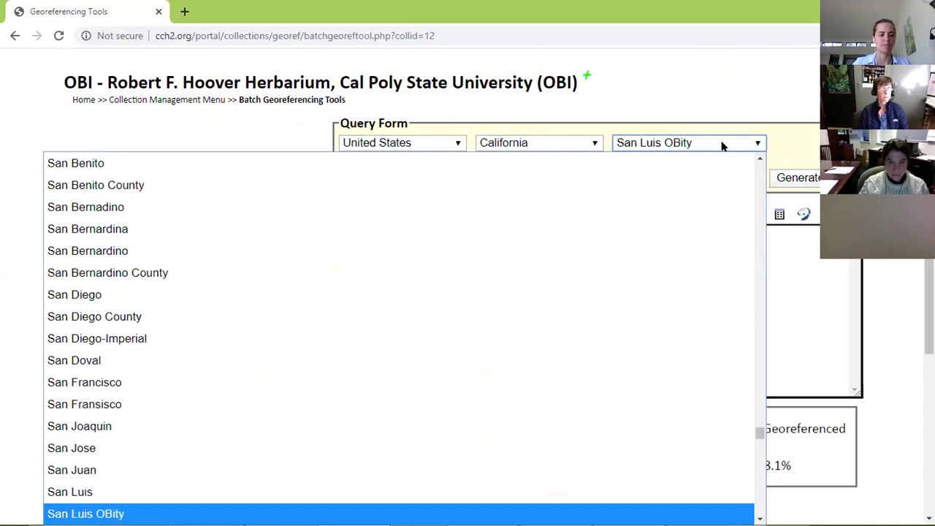
key("Down")
key("Down")
key("Down")
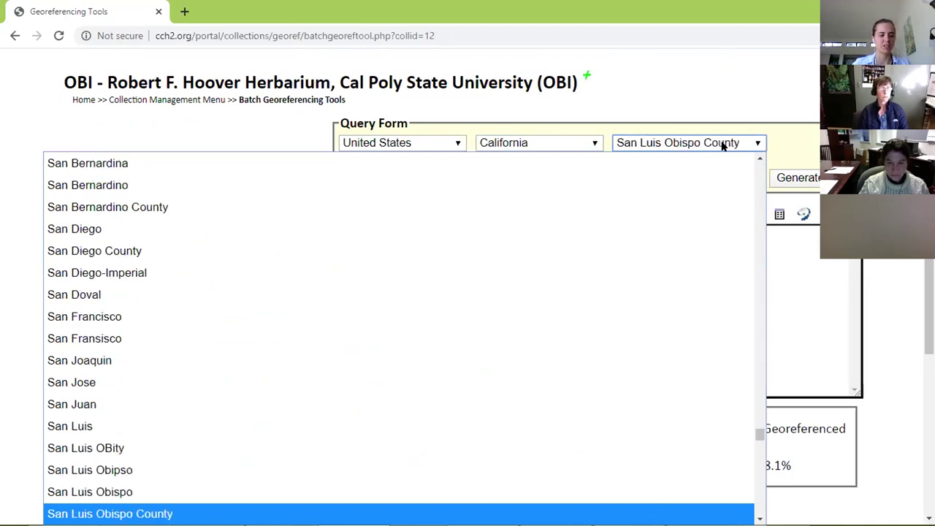
key("Up")
key("Up")
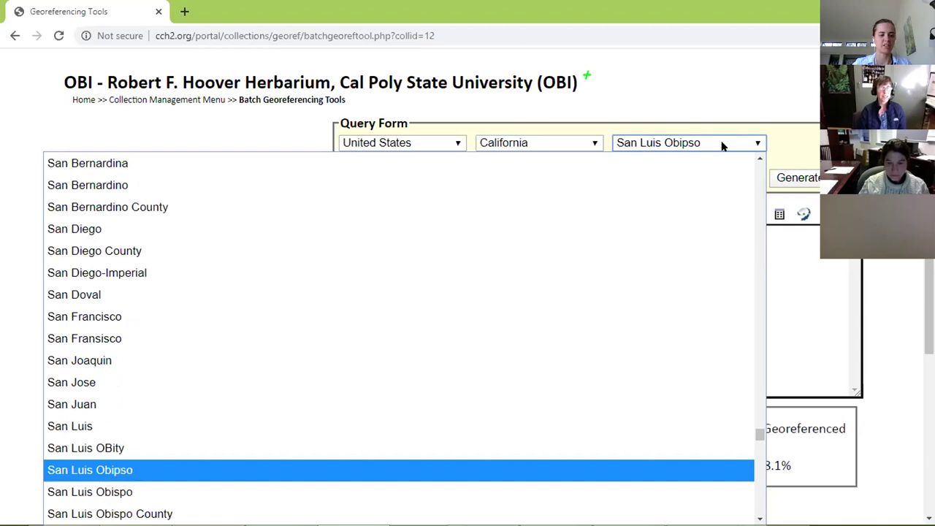
key("Down")
key("Down")
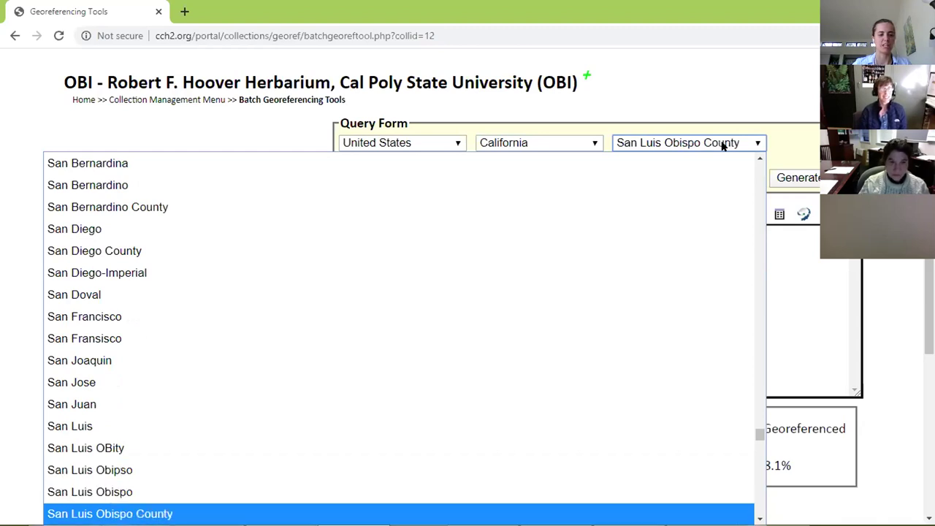
key("Down")
key("Up")
key("Up")
key("Return")
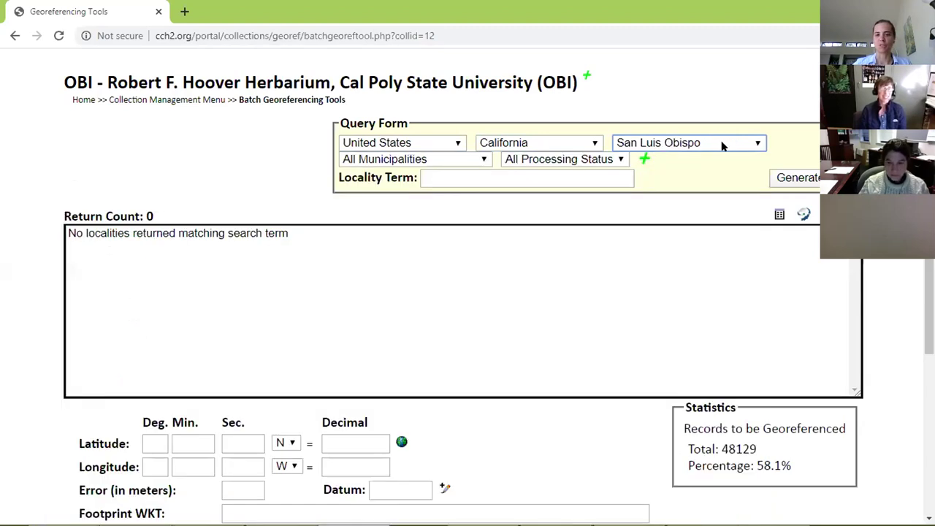
Check the municipality and processing status options, and generate the locality list for the term "Cal Poly".
left_click(825, 178)
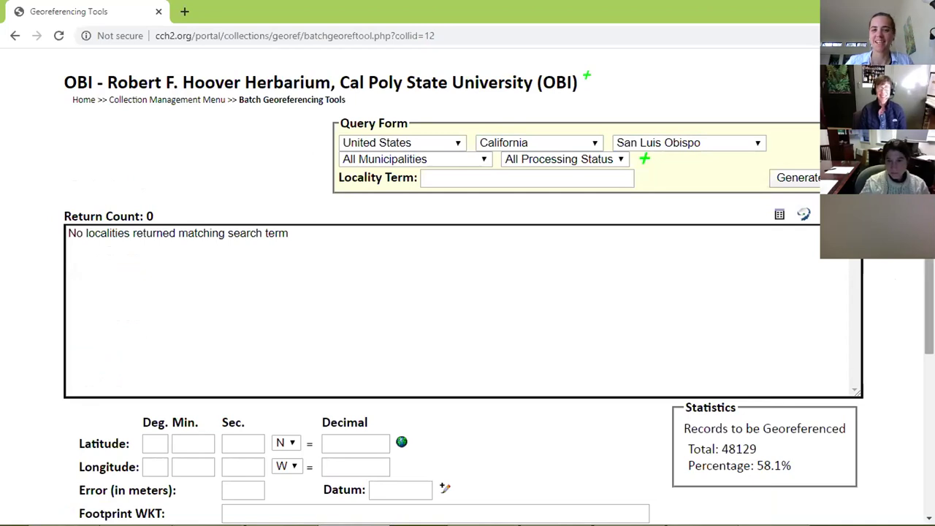
left_click(423, 162)
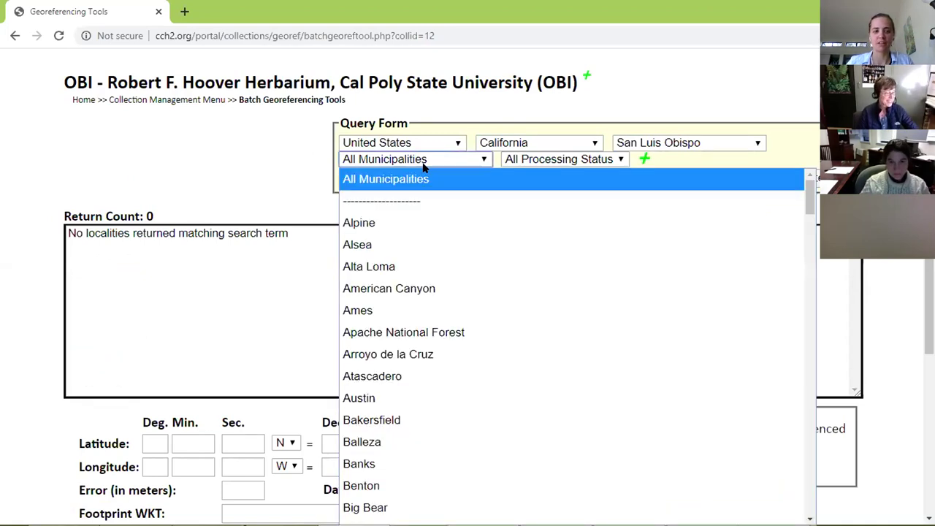
left_click(321, 179)
left_click(581, 160)
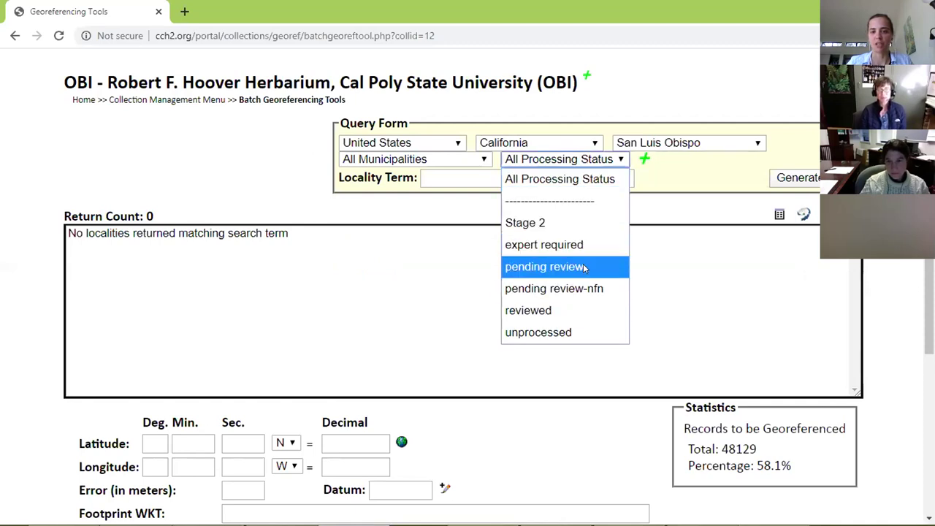
left_click(464, 174)
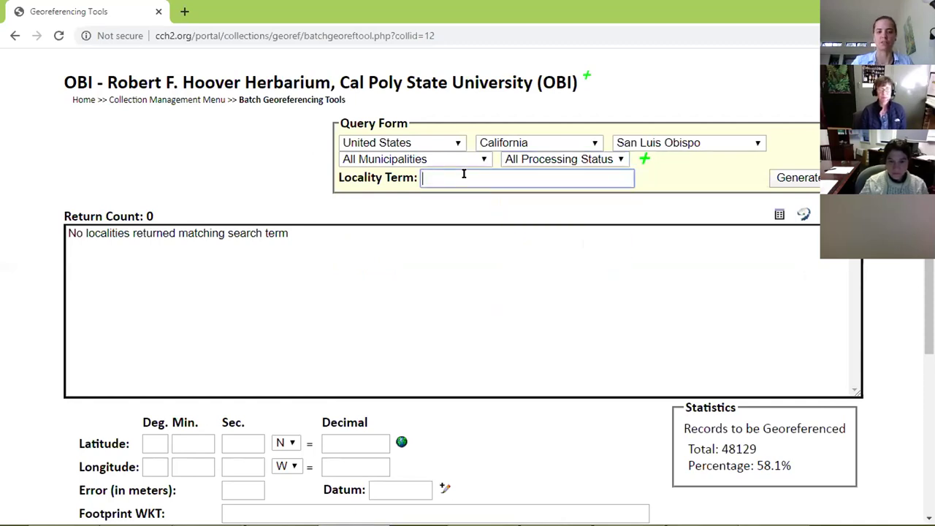
type("Cal Poly")
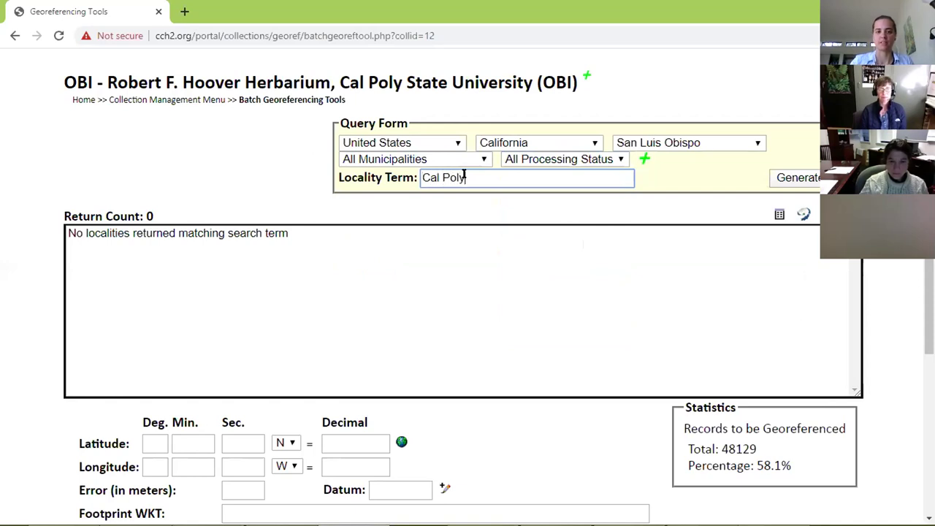
left_click(793, 177)
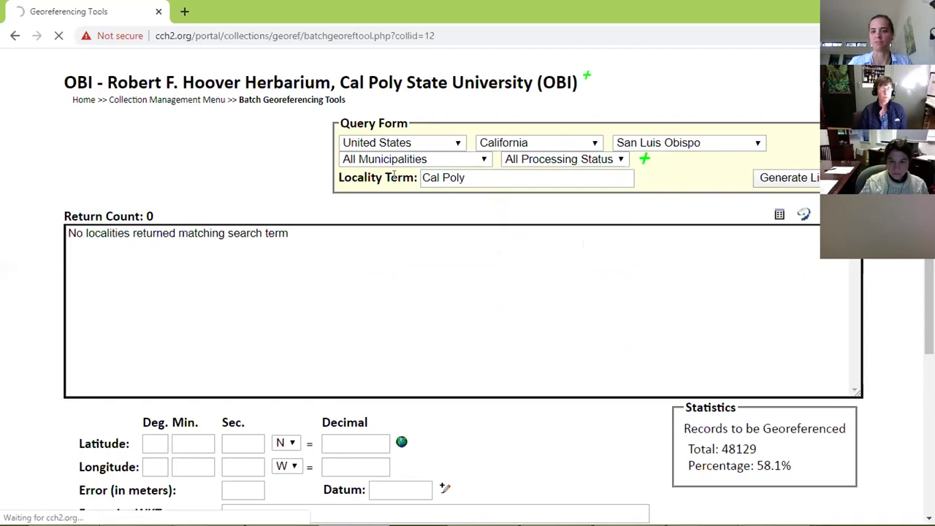
Examine the returned locality list and the coordinate, error, source and remarks fields below it.
scroll(359, 204, "down", 1)
scroll(265, 206, "down", 3)
scroll(265, 206, "down", 4)
scroll(266, 206, "up", 6)
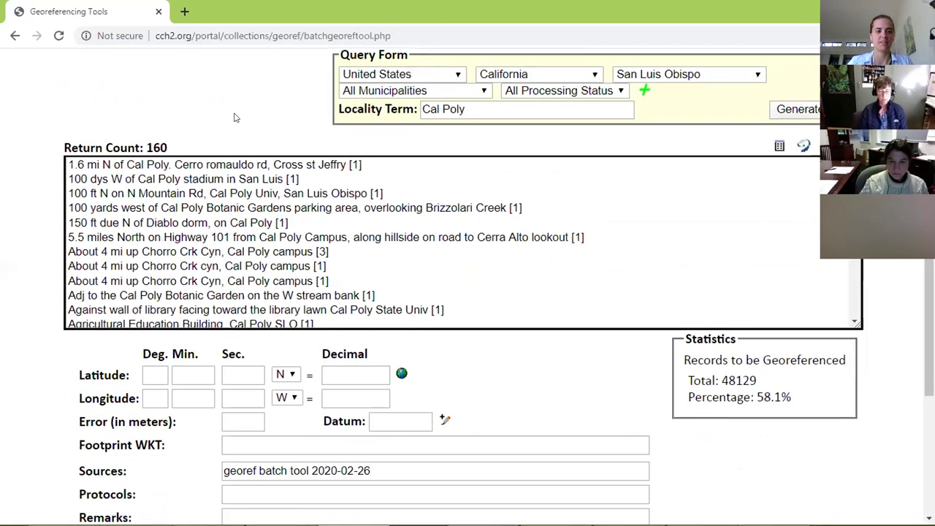
scroll(247, 171, "up", 1)
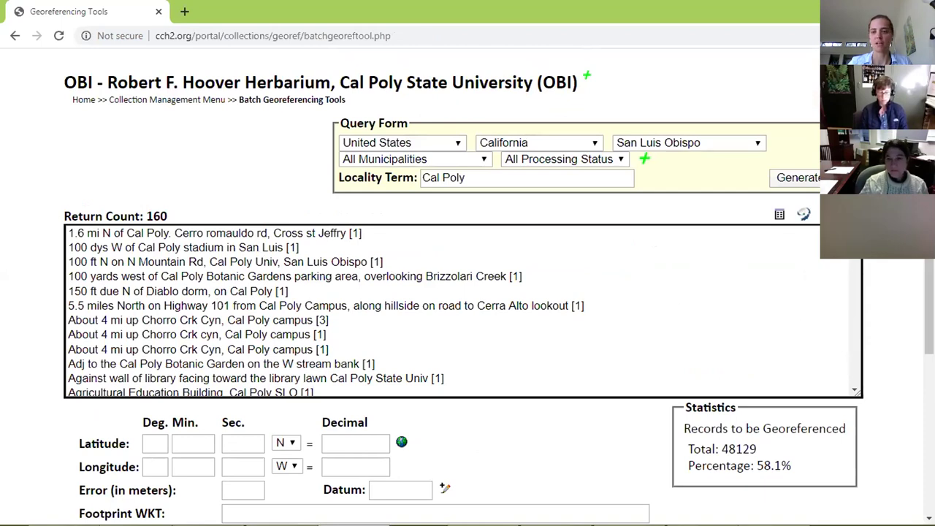
scroll(767, 249, "down", 1)
scroll(767, 248, "up", 1)
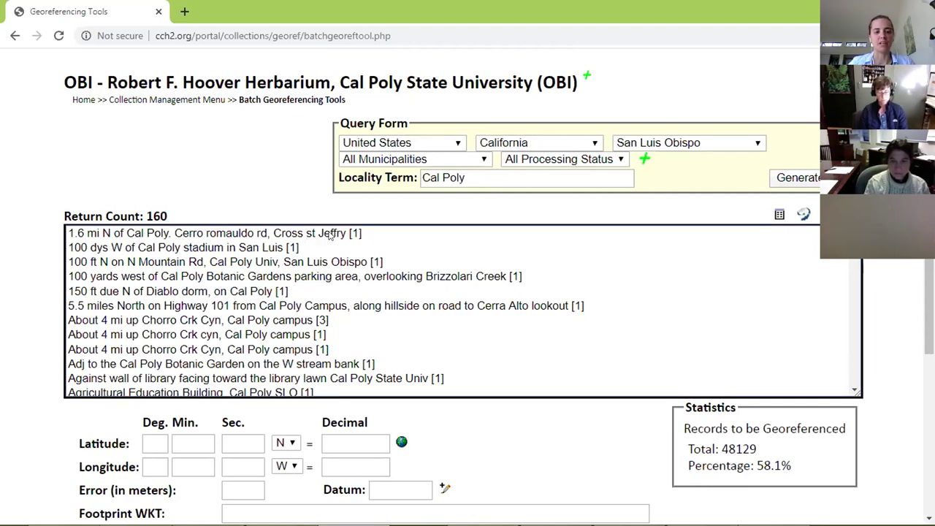
Try selecting individual localities near the start of the list, ending with "About 4 mi up Chorro Crk Cyn, Cal Poly campus [3]".
left_click(329, 234)
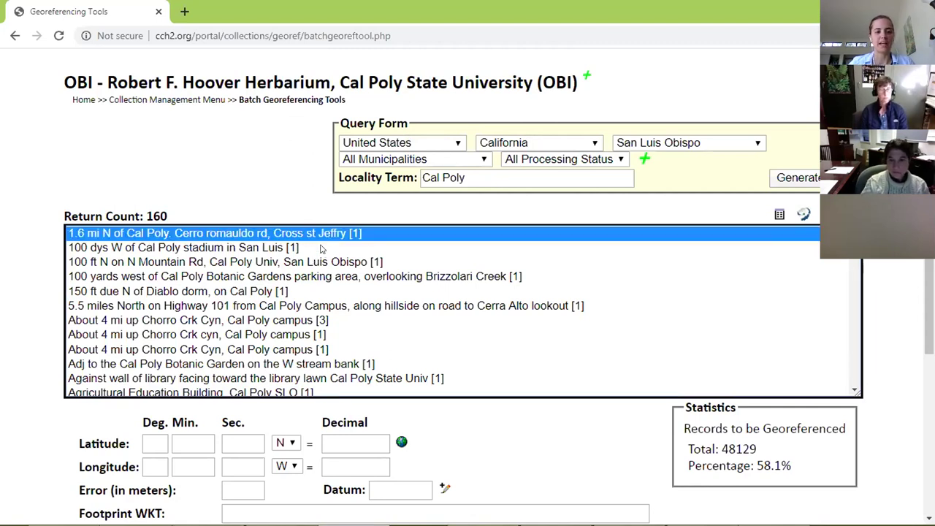
left_click(321, 249)
left_click(334, 268)
scroll(347, 285, "down", 1)
scroll(346, 285, "up", 1)
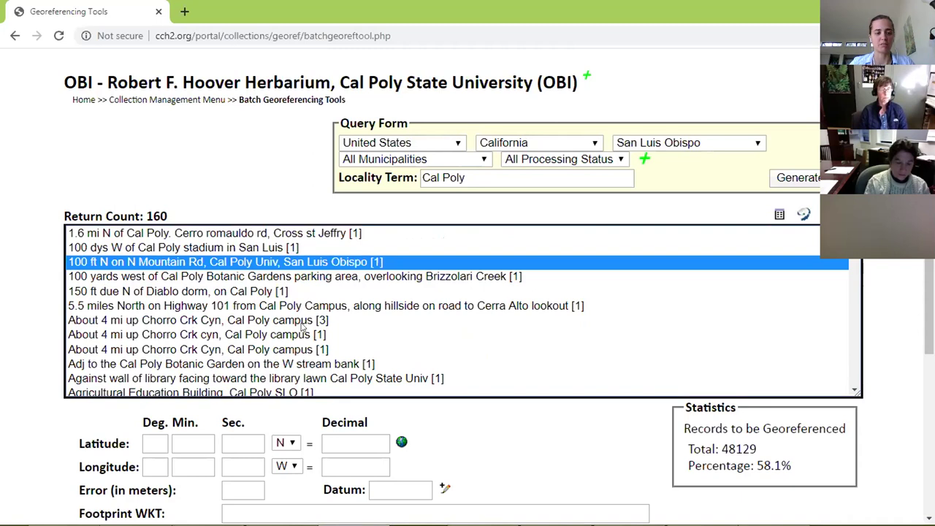
left_click(251, 323)
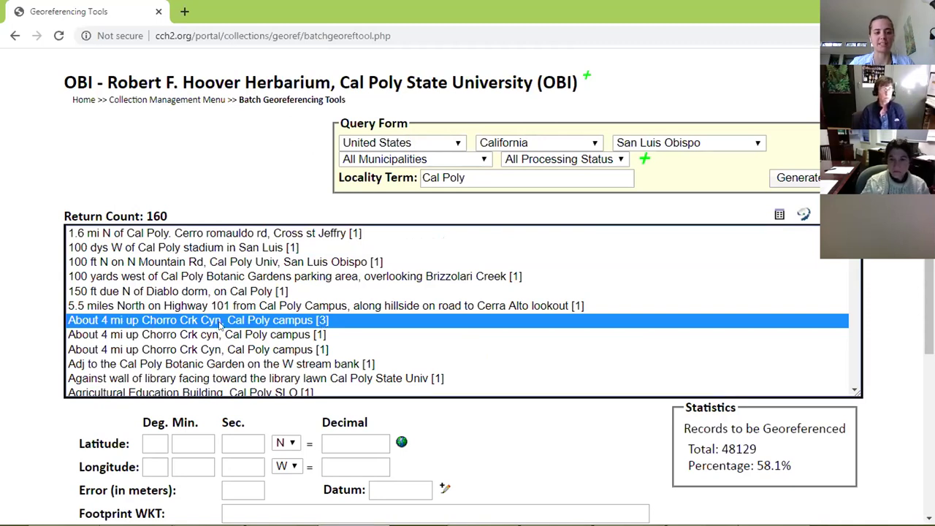
Add the other two "About 4 mi up Chorro Crk Cyn, Cal Poly campus [1]" variants to the locality selection.
scroll(311, 321, "down", 3)
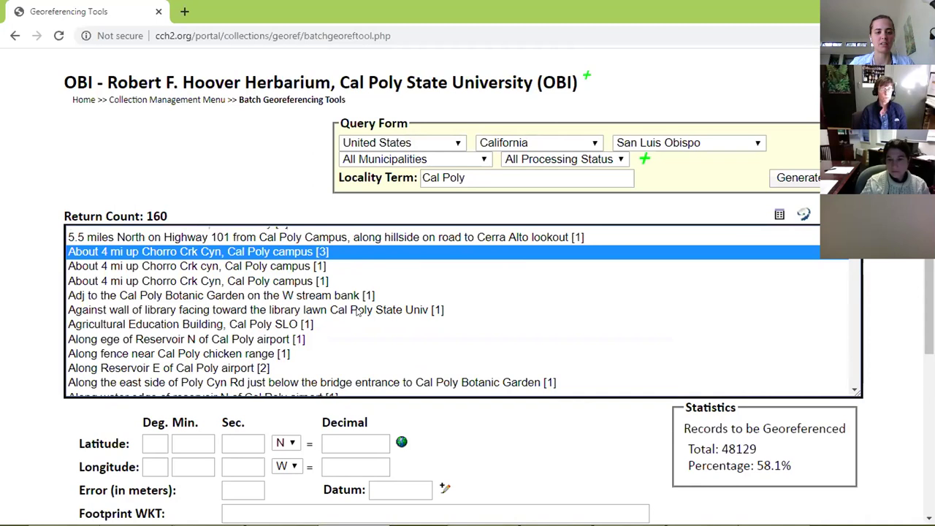
scroll(343, 307, "up", 1)
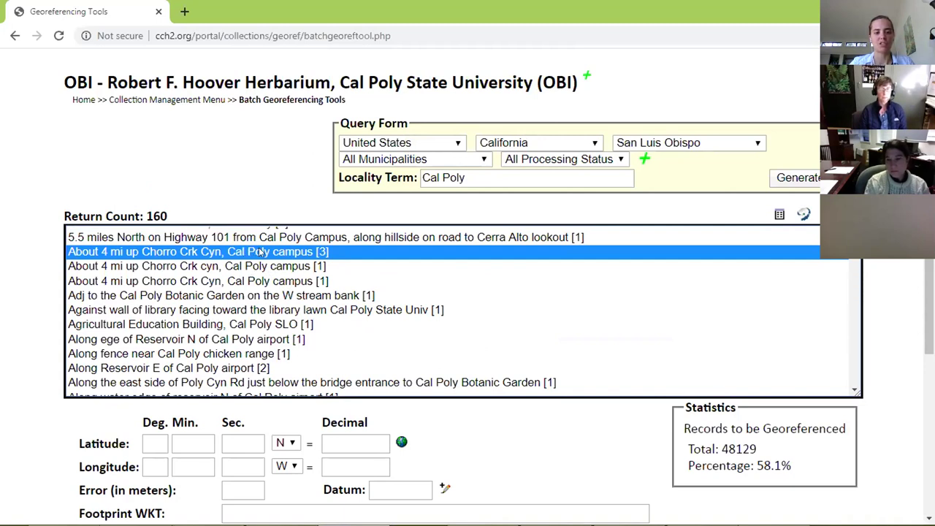
left_click(201, 267, "ctrl")
left_click(212, 282, "ctrl")
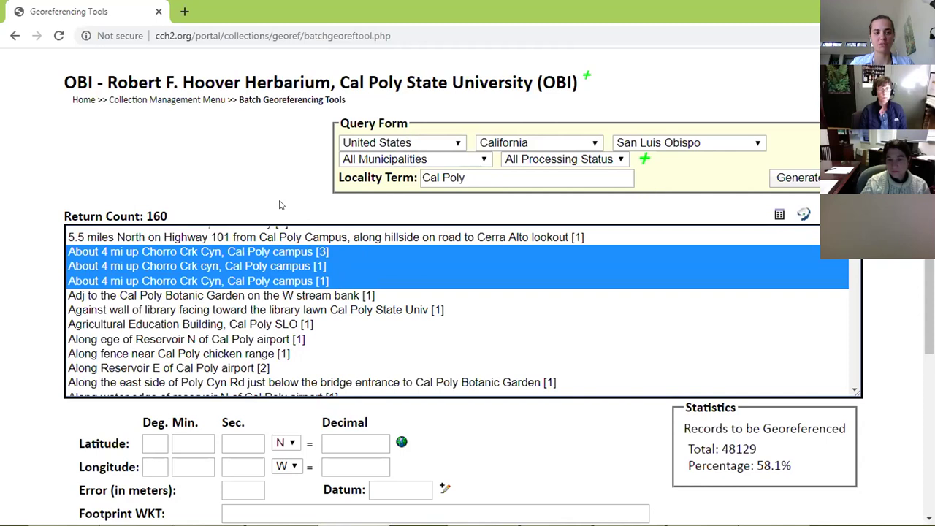
Search all collections for matching specimens to clone using a Contains match on the locality, and close the Georeference Clone Tool.
left_click(778, 214)
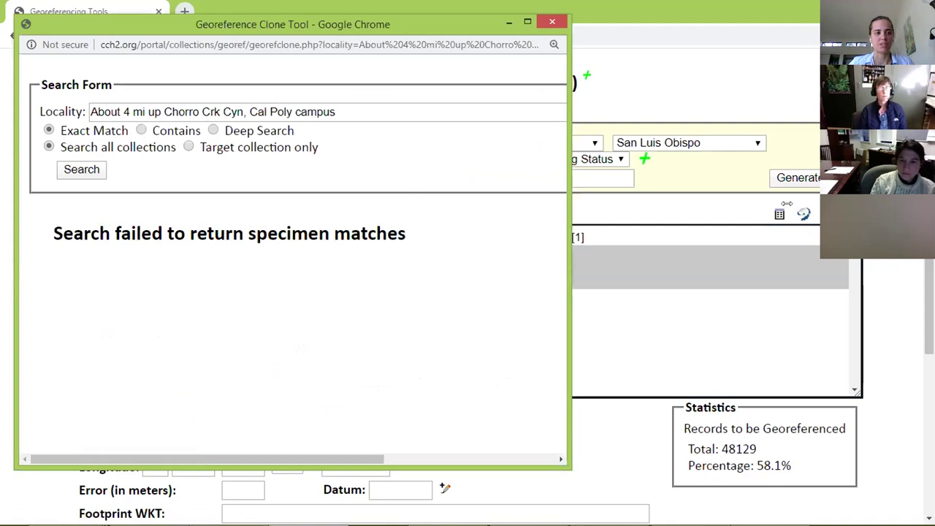
left_click_drag(568, 218, 793, 218)
left_click(142, 130)
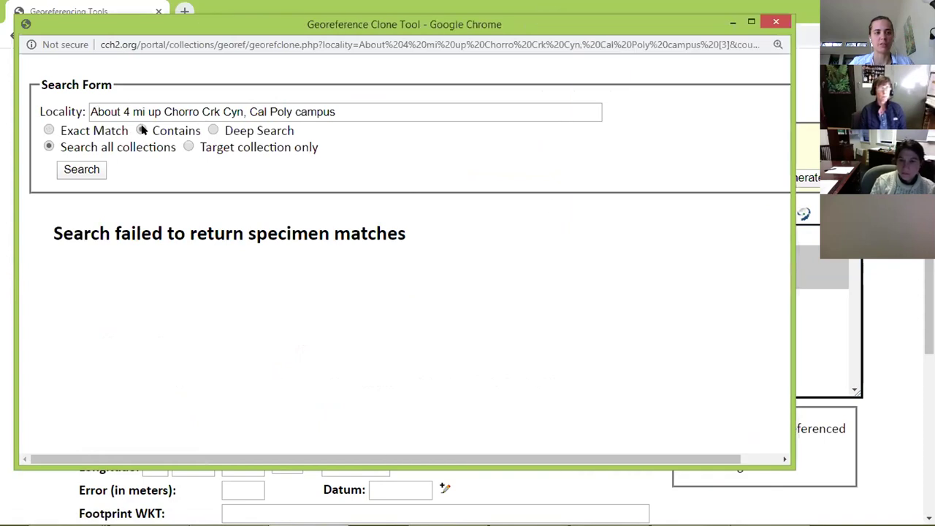
left_click(81, 172)
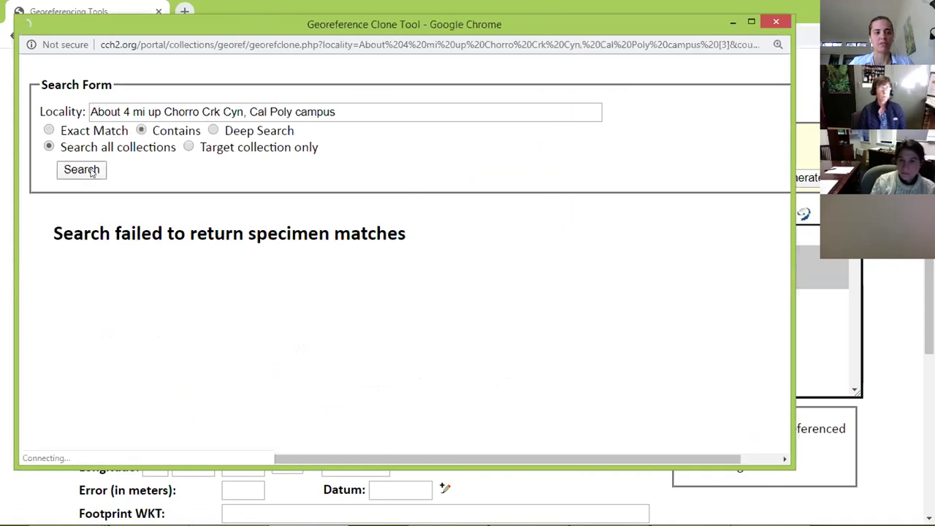
left_click(775, 24)
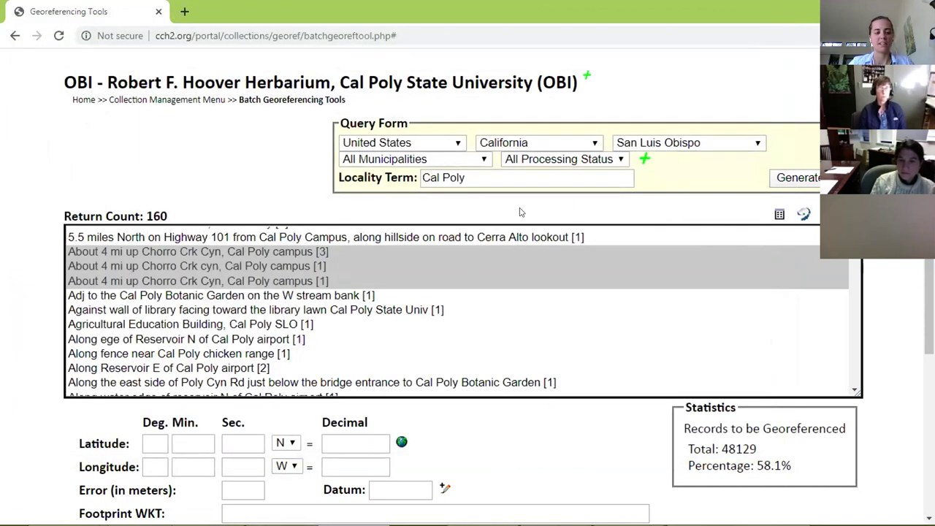
Open the GEOLocate tool for the selected localities and review the locality string and coordinates in its workbench.
left_click(804, 216)
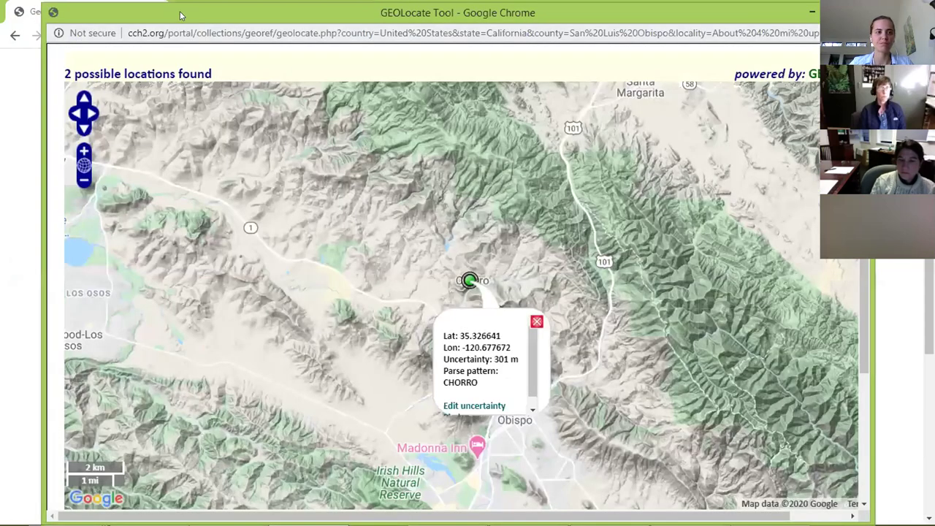
mouse_move(179, 6)
left_mouse_down()
mouse_move(210, 95)
mouse_move(196, 11)
left_mouse_up()
left_click_drag(441, 436, 439, 471)
key("ctrl+minus")
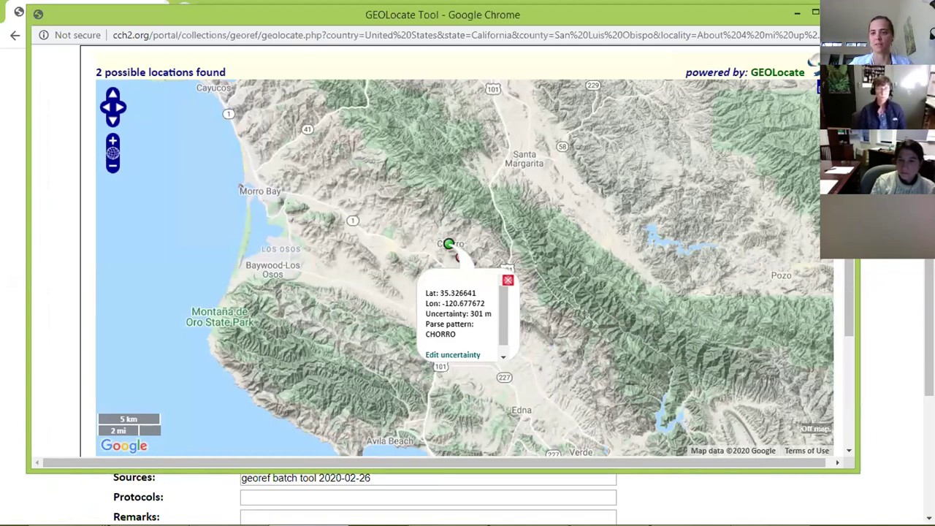
scroll(468, 251, "down", 2)
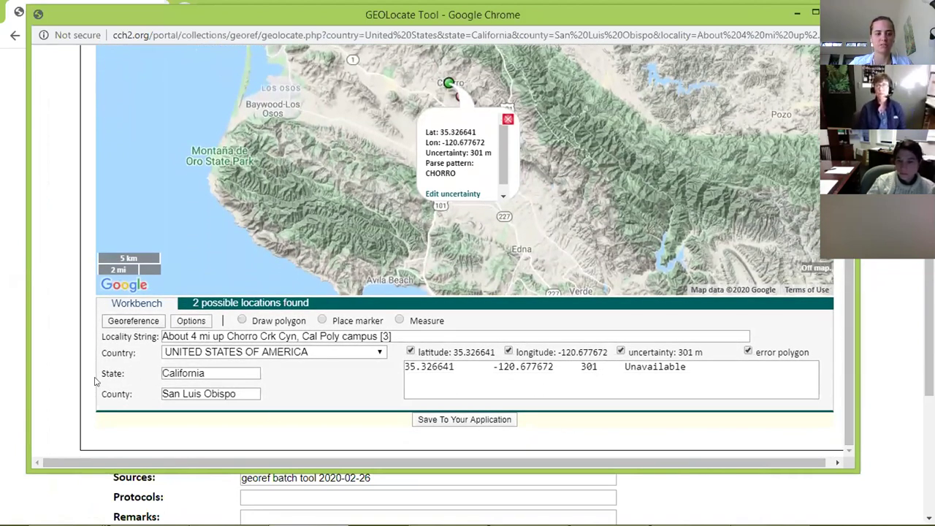
left_click(177, 336)
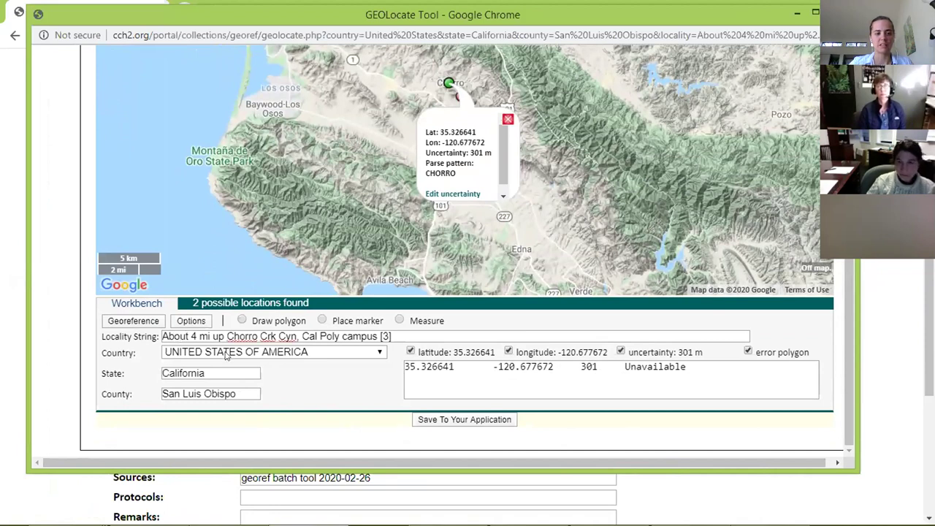
left_click(455, 366)
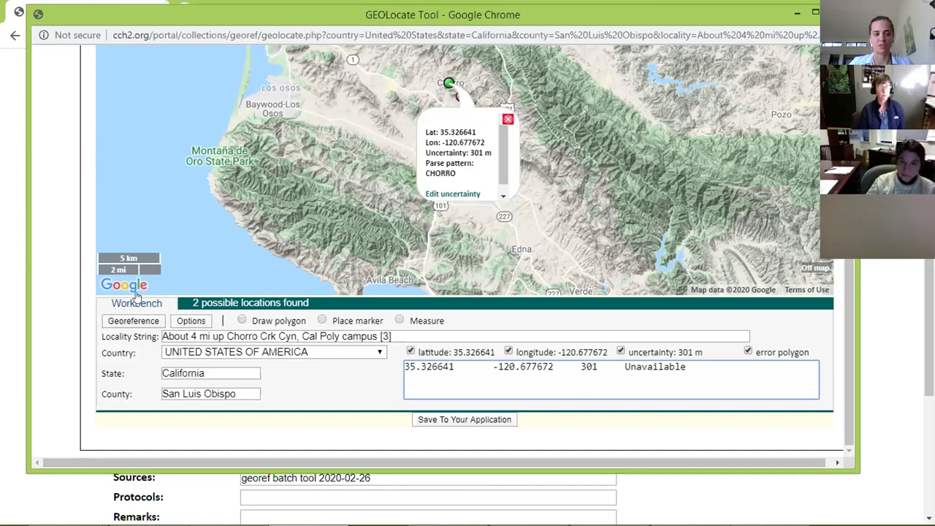
Examine the parse pattern, uncertainty and precision of the possible locations, and return to the workbench.
left_click(226, 304)
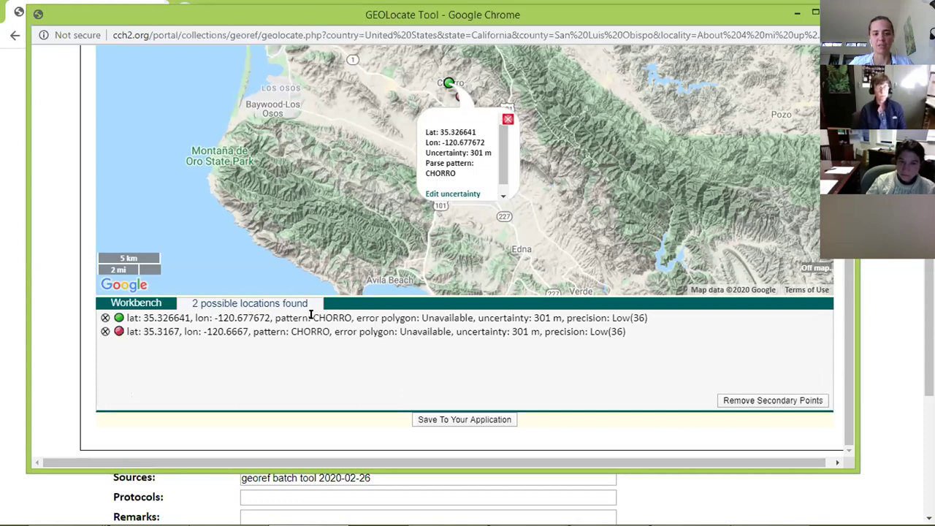
left_click_drag(313, 318, 350, 319)
left_click(486, 317)
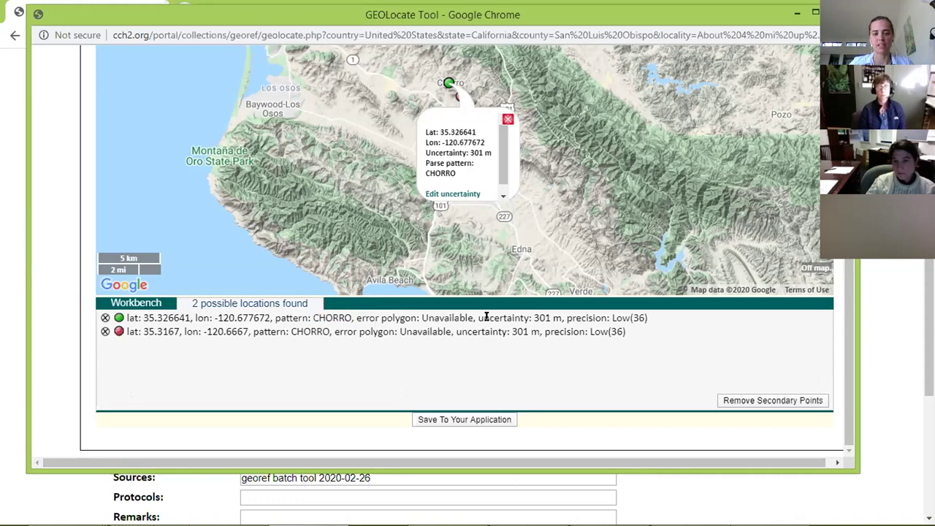
left_click_drag(479, 317, 630, 319)
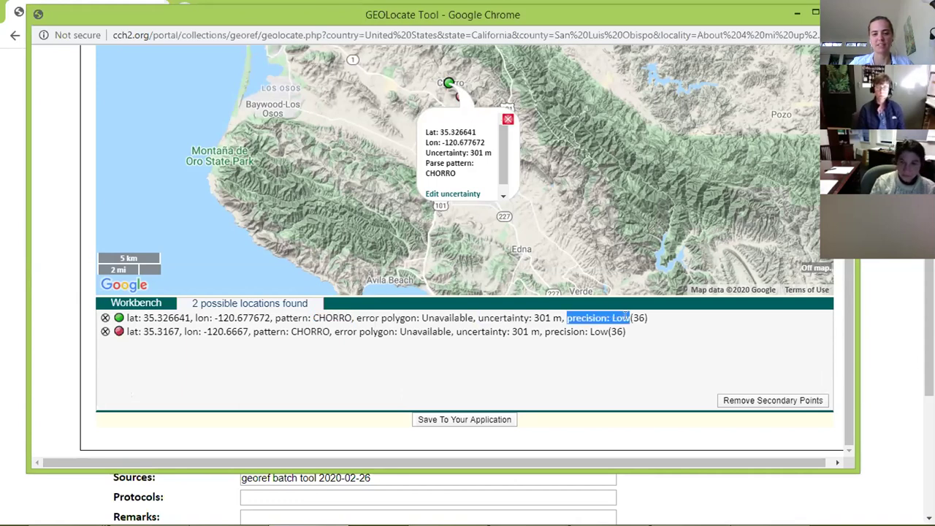
left_click(647, 322)
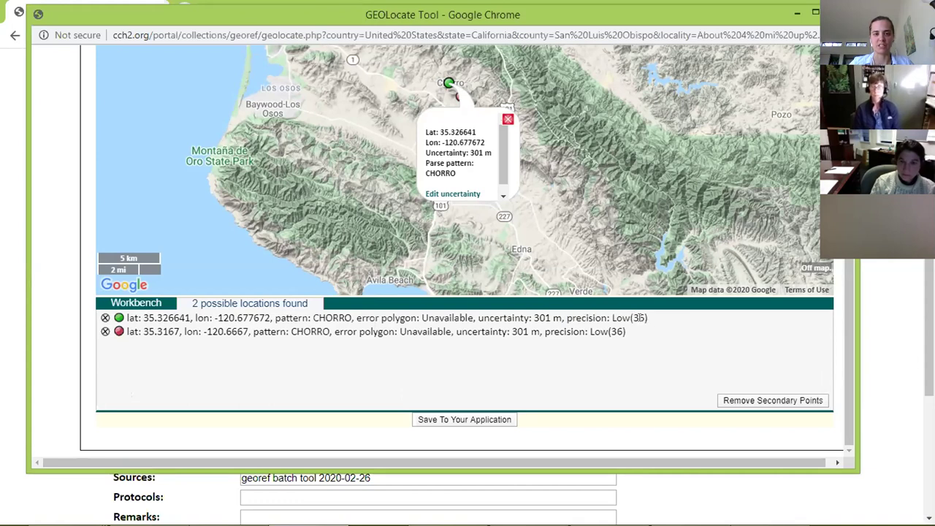
left_click(138, 303)
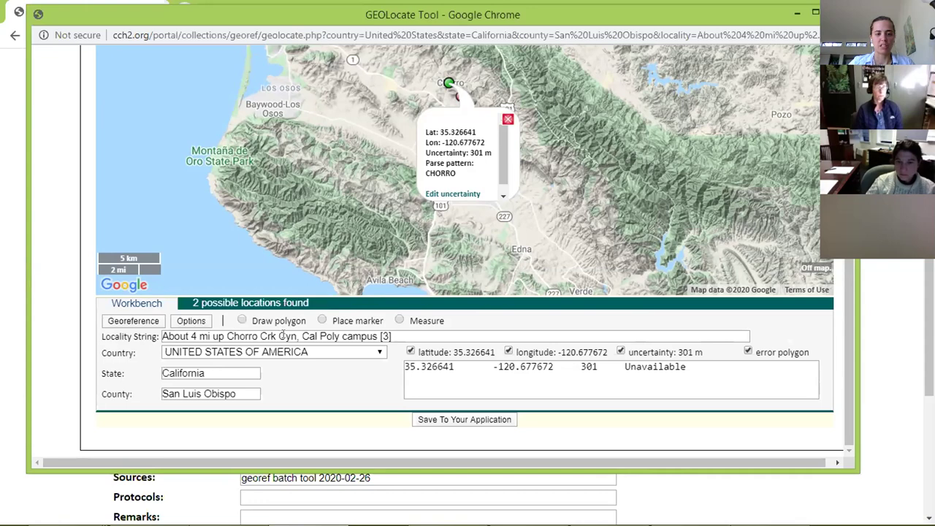
Dismiss the active marker's details and examine both candidate points against the surrounding San Luis Obispo map.
left_click(508, 119)
left_click_drag(454, 75, 474, 169)
scroll(464, 229, "up", 4)
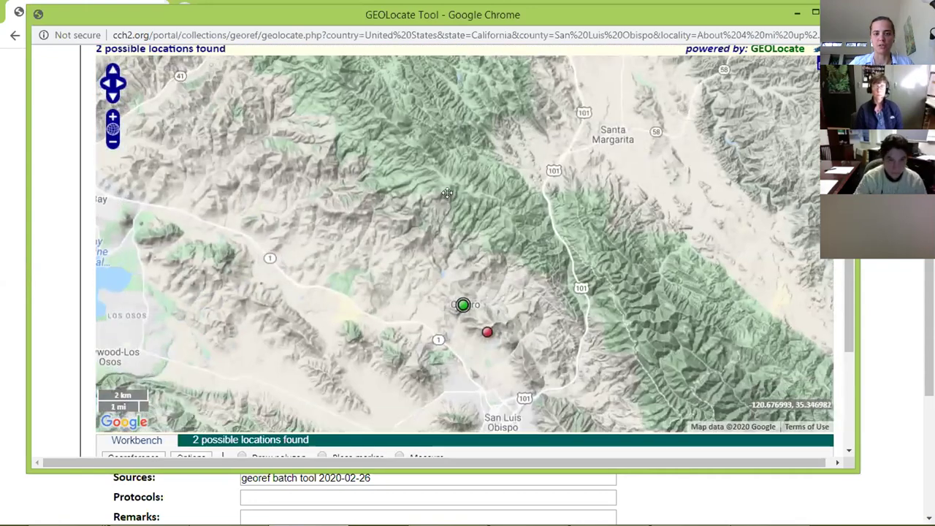
scroll(433, 276, "down", 3)
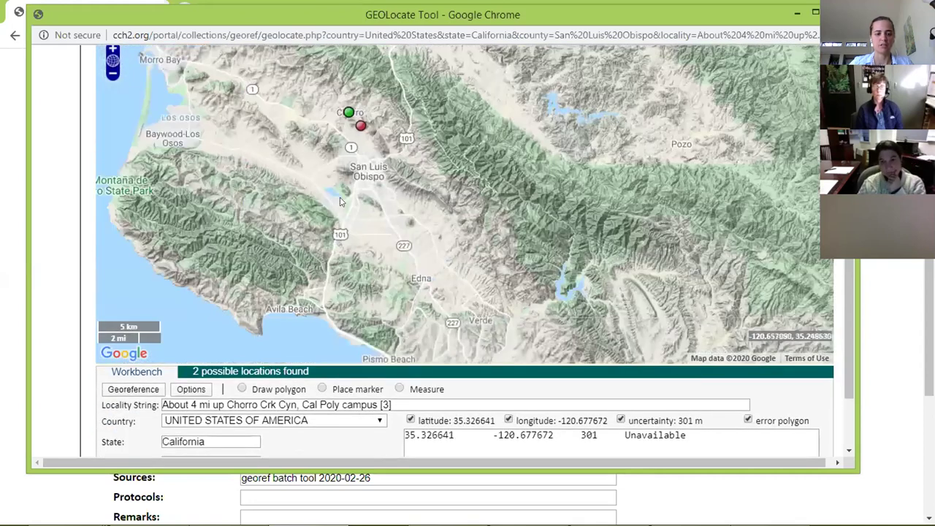
left_click_drag(401, 194, 416, 204)
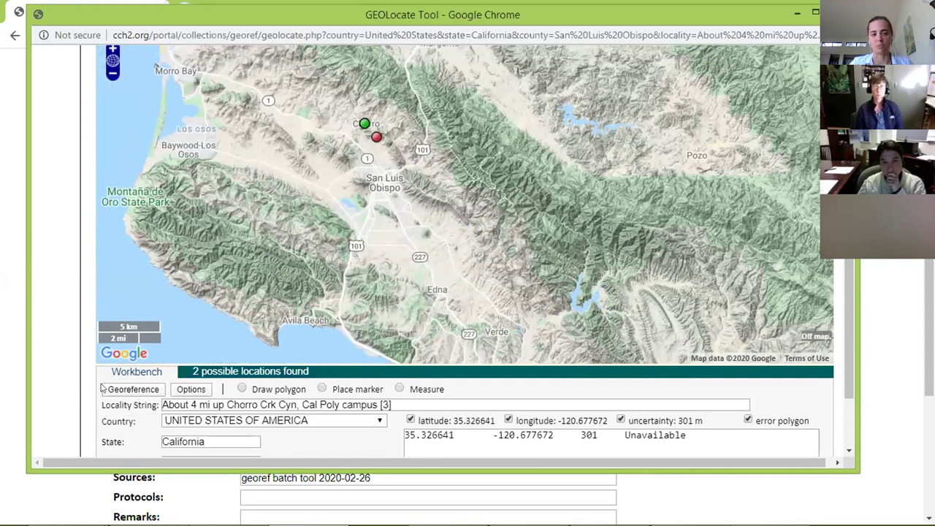
key("Down")
key("Right")
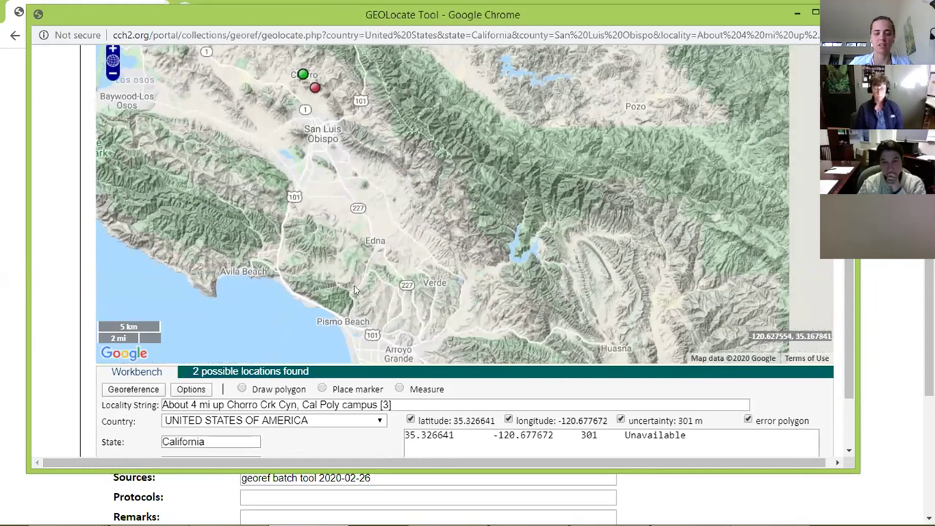
key("Left")
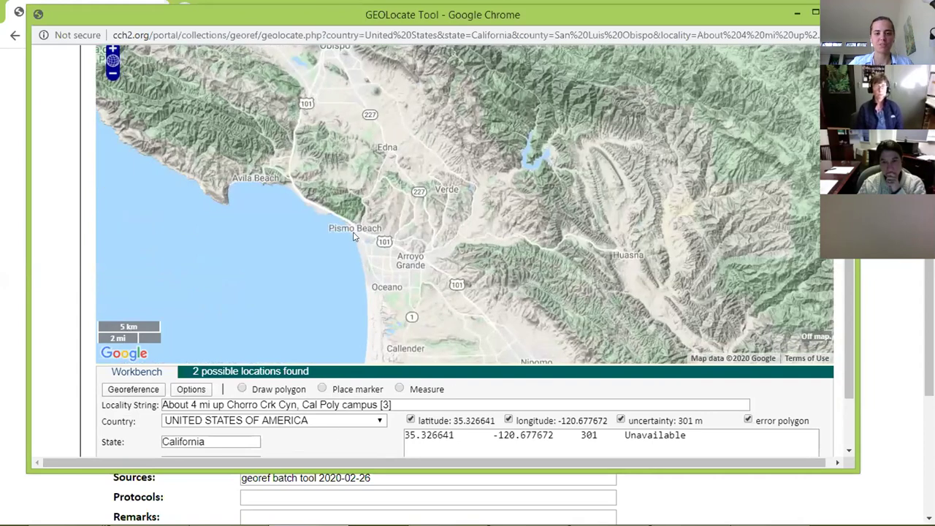
key("Up")
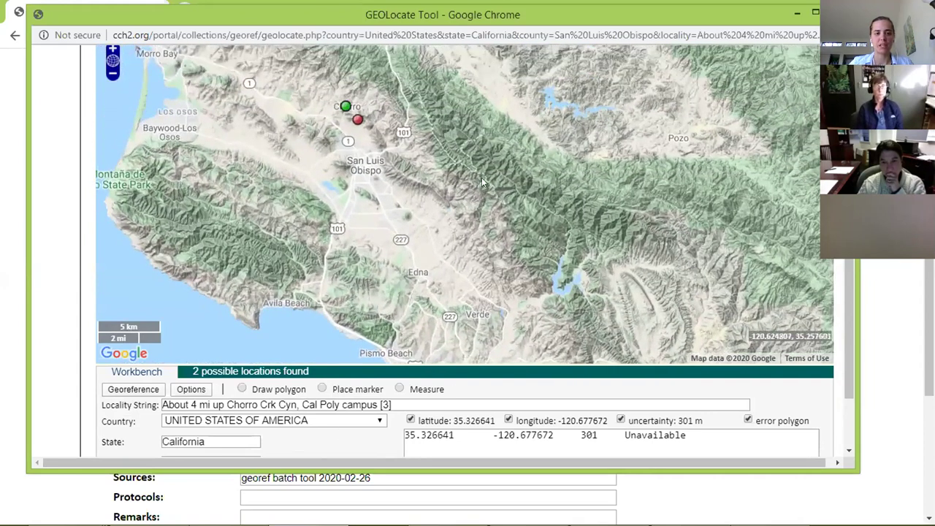
key("Up")
key("Right")
left_click(112, 73)
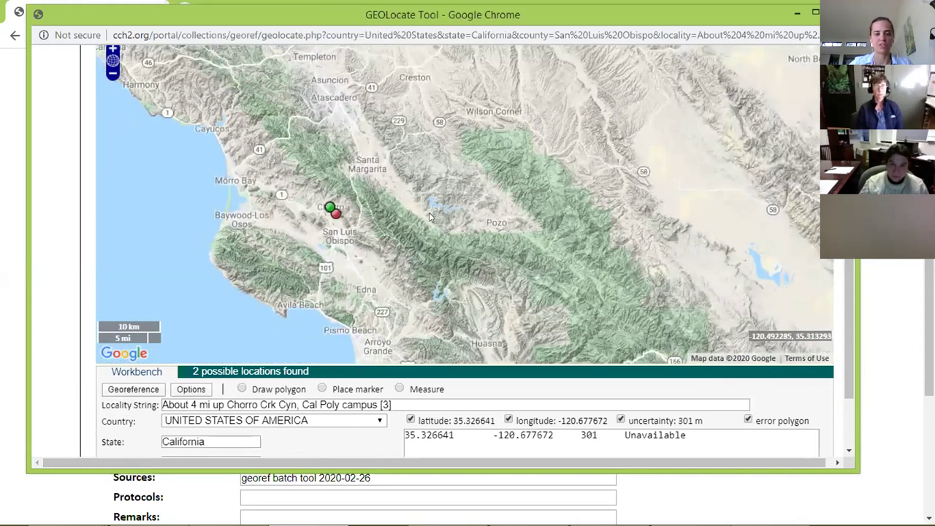
left_click_drag(389, 286, 441, 218)
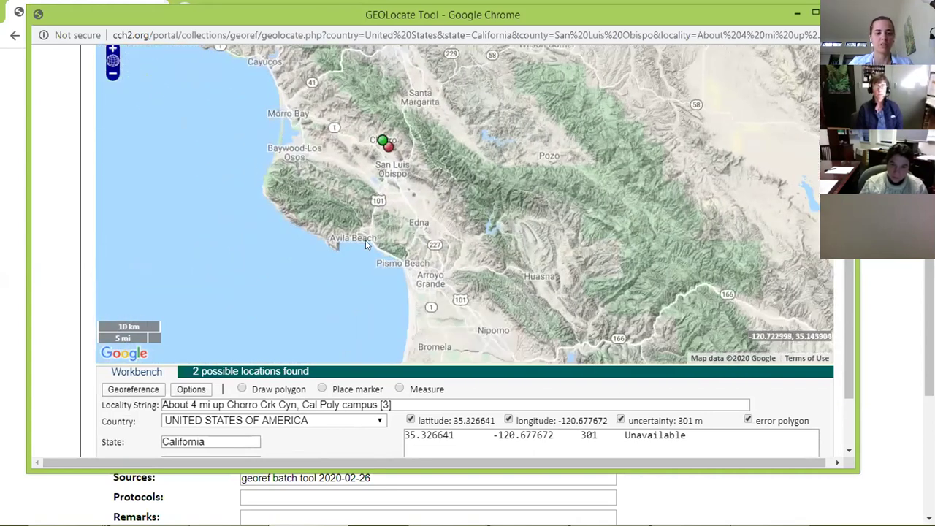
Move the active marker just southeast of San Luis Obispo, to about 35.263312, -120.625487.
left_click(111, 51)
mouse_move(295, 101)
left_mouse_down()
mouse_move(329, 117)
mouse_move(445, 117)
mouse_move(358, 189)
left_mouse_up()
left_click(415, 61)
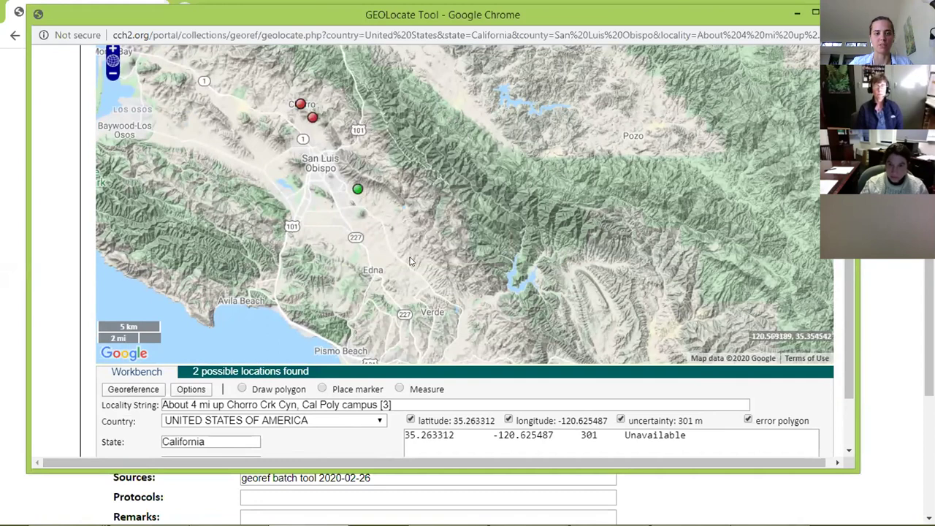
Place a new marker on the map and move it south of San Luis Obispo, to about 35.241339, -120.653647.
left_click(323, 389)
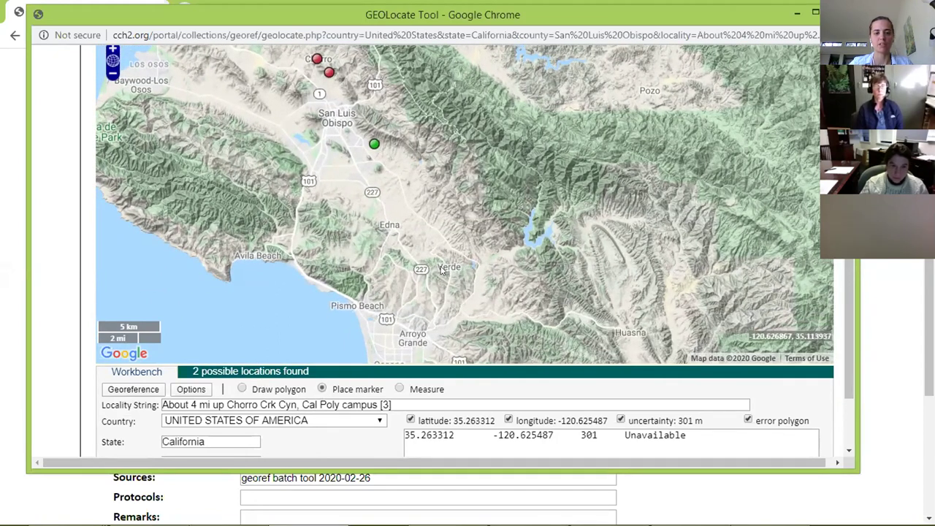
left_click(490, 149)
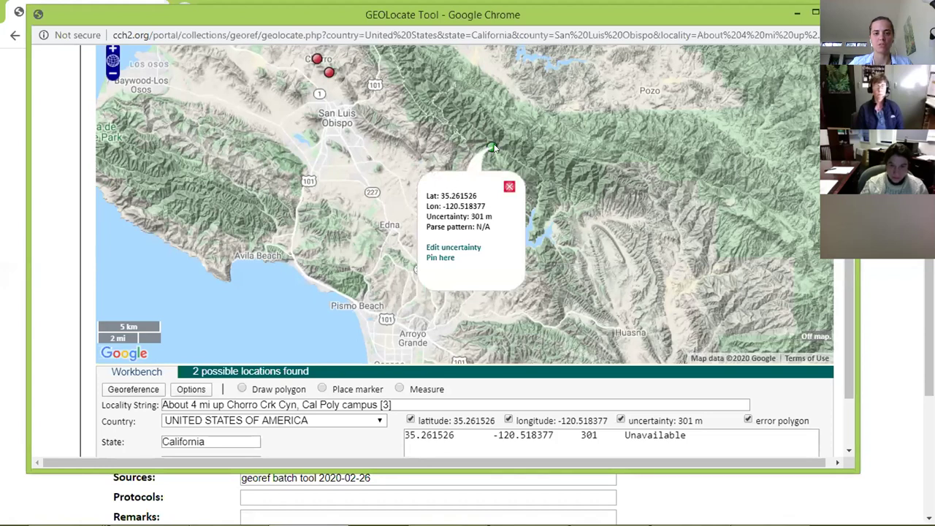
left_click_drag(492, 149, 344, 168)
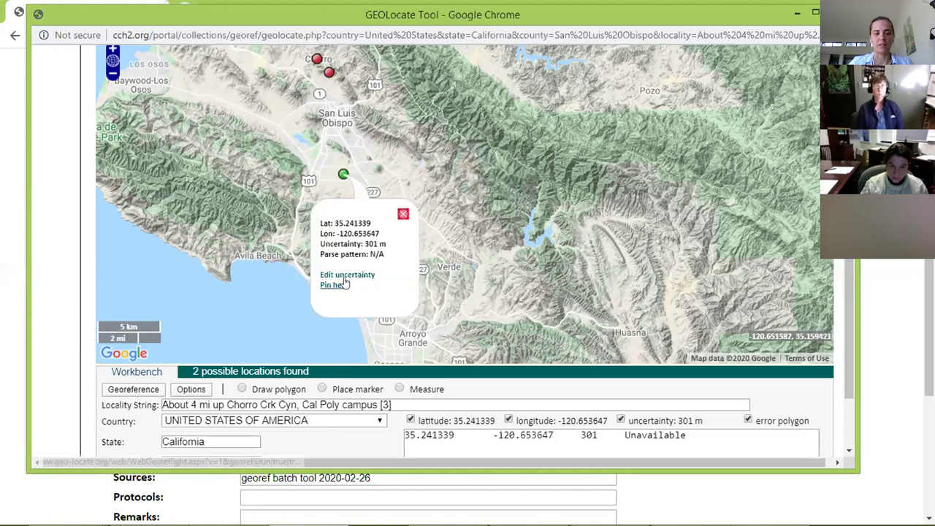
left_click(403, 214)
Edit the placed marker's uncertainty, resizing its circle to a radius of about 3681 m.
left_click(342, 173)
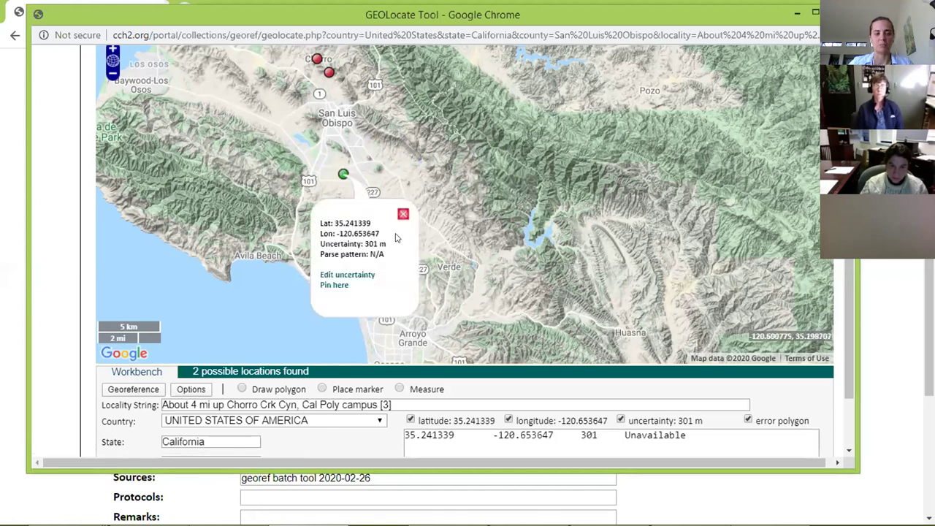
left_click(334, 278)
left_click(423, 171)
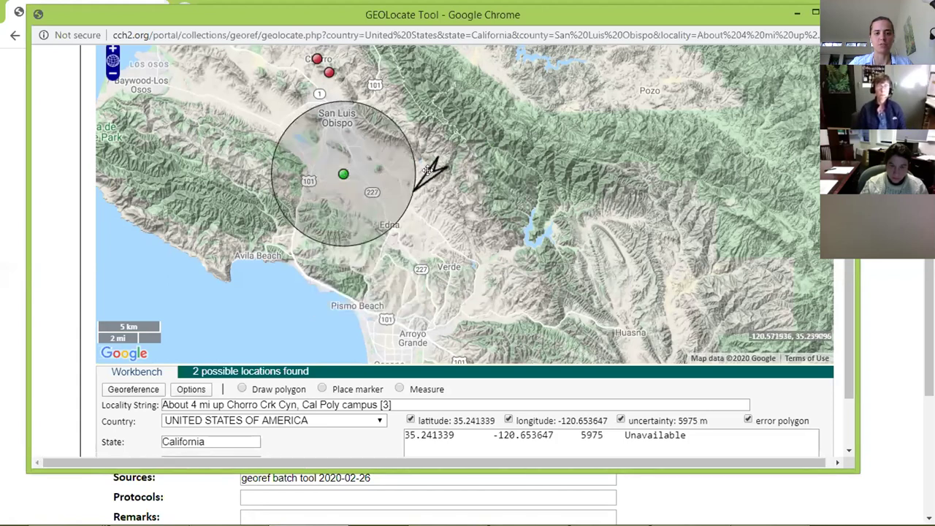
left_click(431, 239)
left_click(409, 240)
left_click(241, 206)
left_click(471, 186)
left_click(541, 179)
left_click(428, 183)
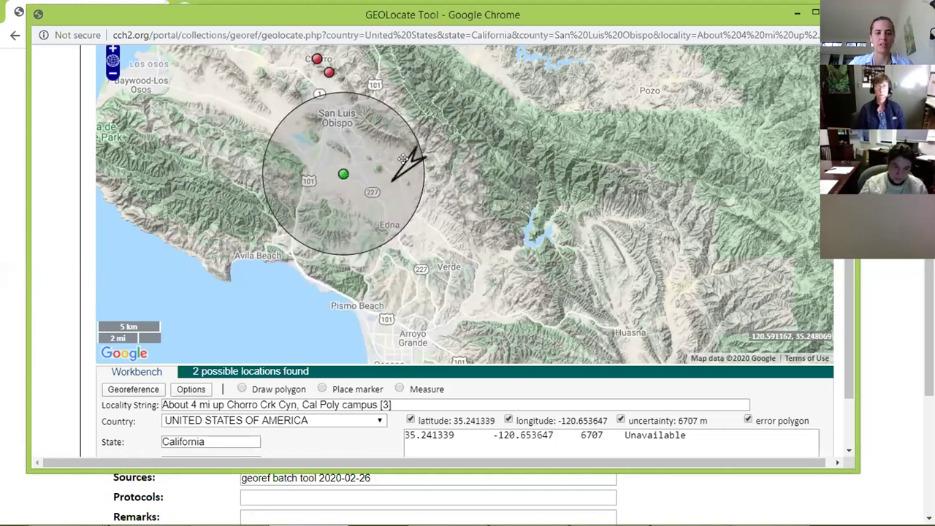
left_click(382, 165)
scroll(343, 189, "up", 1)
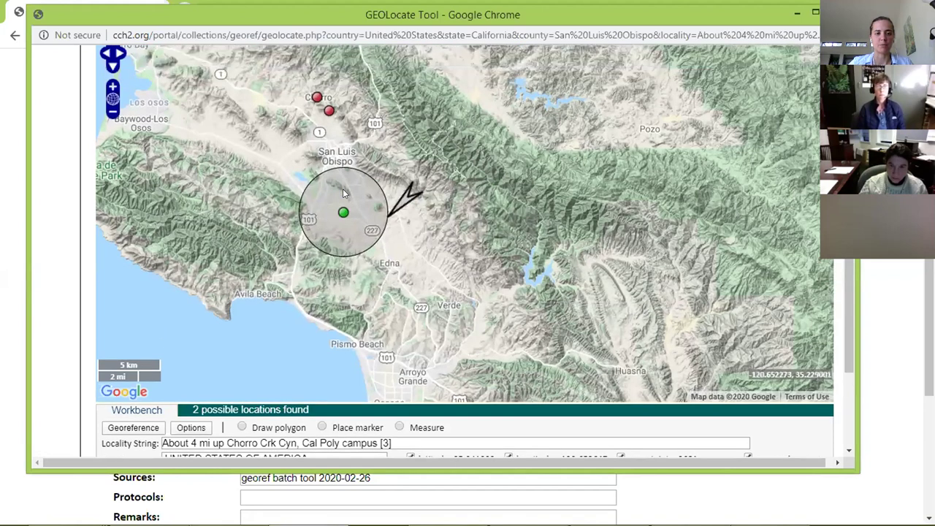
scroll(343, 192, "up", 2)
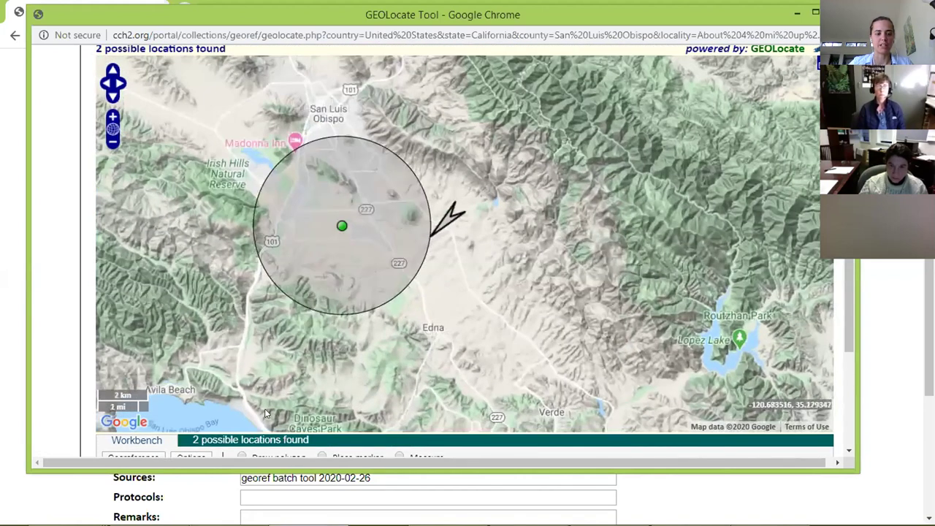
scroll(298, 449, "down", 2)
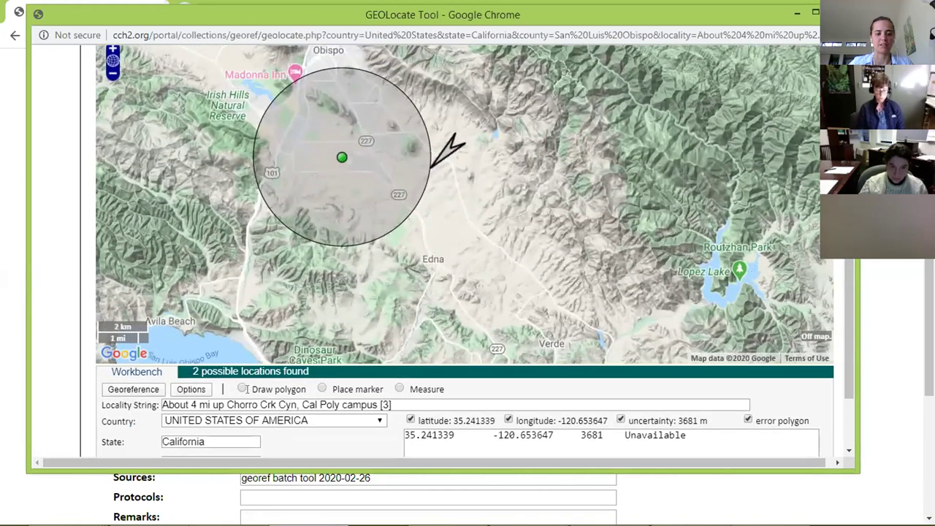
Draw an error polygon over the hills south of San Luis Obispo, bounded by Highway 101, Route 227 and Edna.
left_click(241, 390)
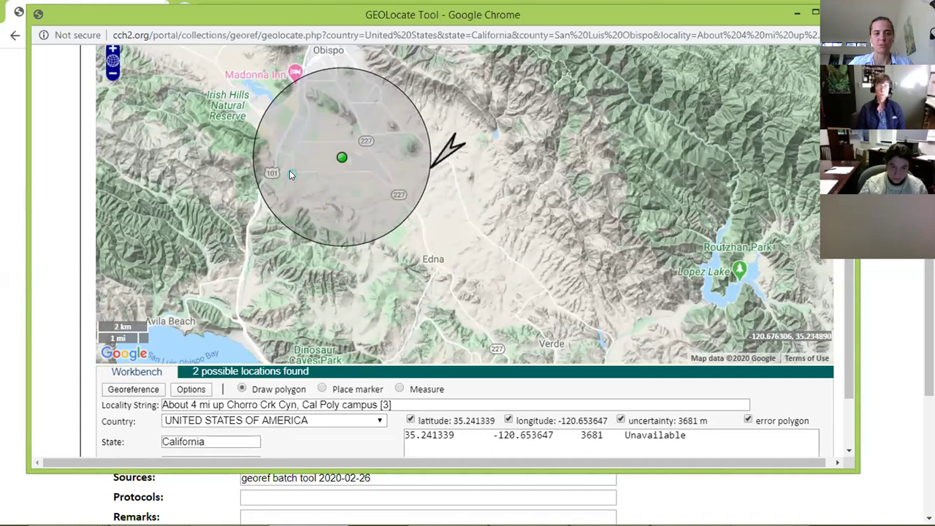
left_click(353, 176)
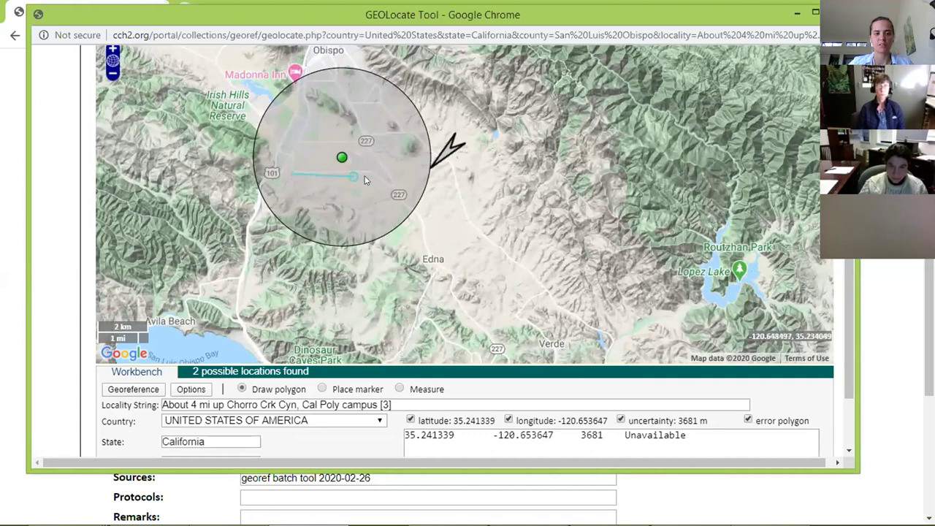
left_click(398, 195)
left_click(412, 216)
left_click(433, 268)
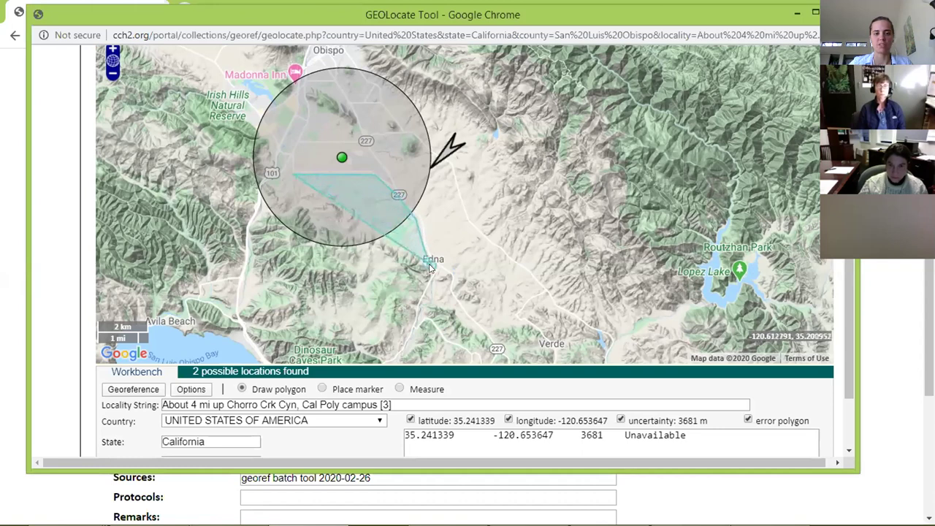
left_click(401, 293)
left_click(251, 267)
double_click(275, 184)
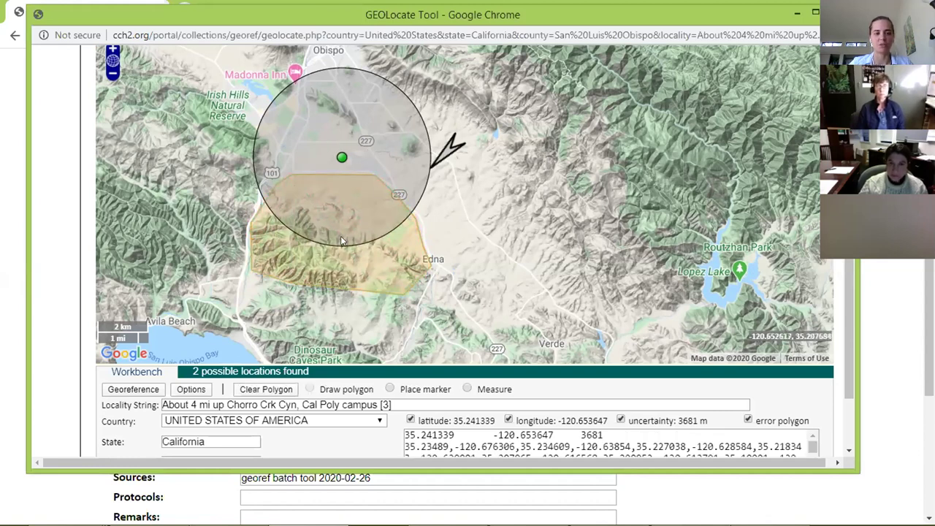
Move the marker into the polygon at about 35.217782, -120.653303 and resize its uncertainty to the polygon.
left_click_drag(337, 150, 336, 222)
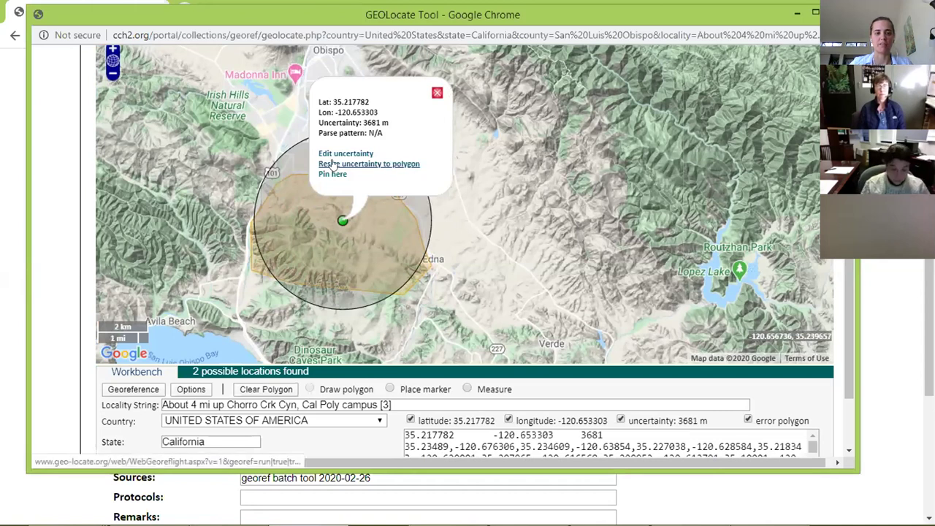
left_click(394, 167)
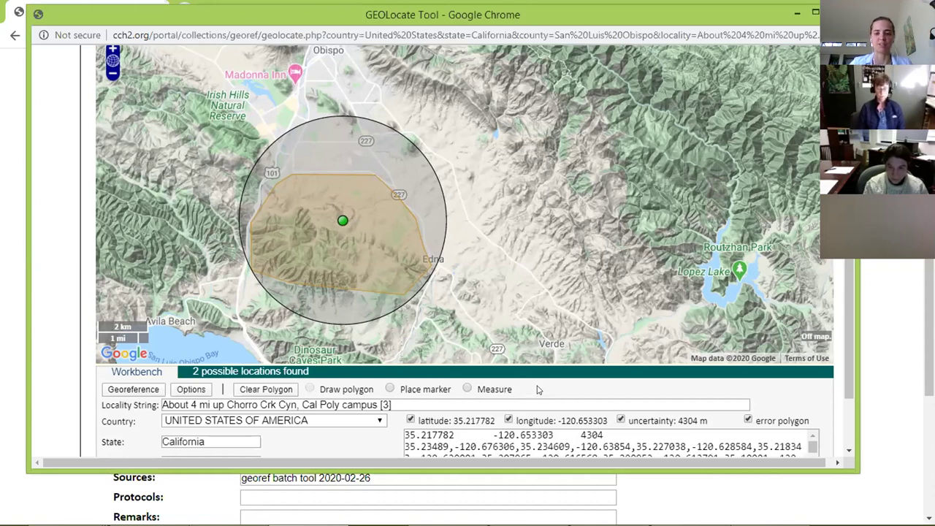
scroll(537, 389, "down", 2)
scroll(361, 390, "up", 2)
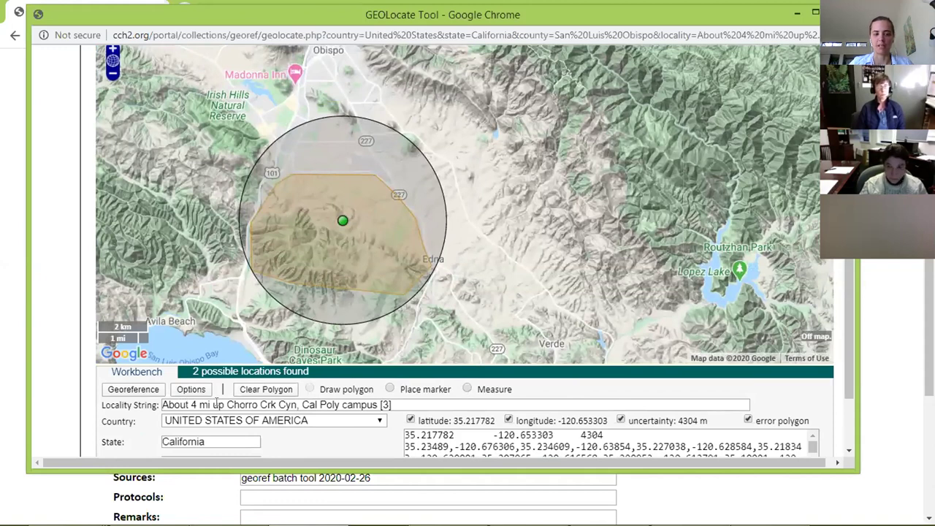
Measure two trial distances on the map east of Edna, one along the road toward Verde and one short segment.
left_click(467, 390)
left_click_drag(465, 214, 565, 314)
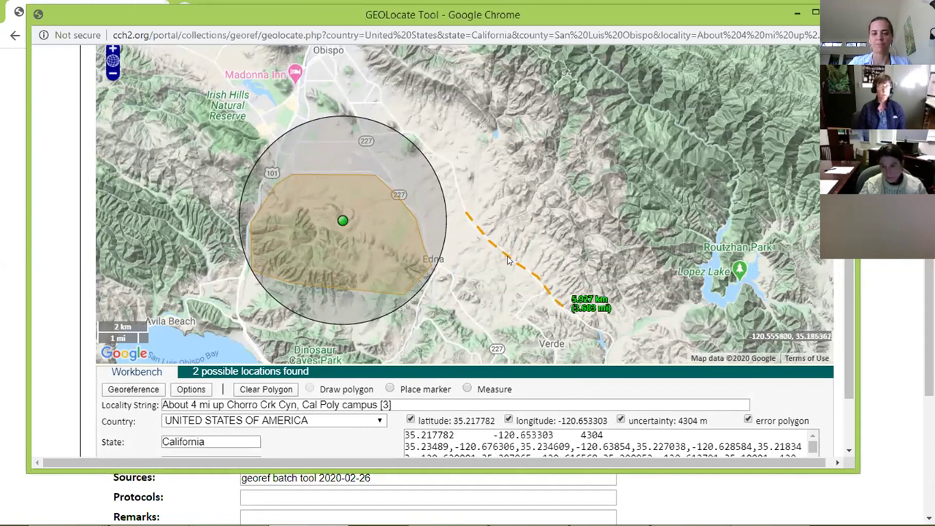
left_click(467, 390)
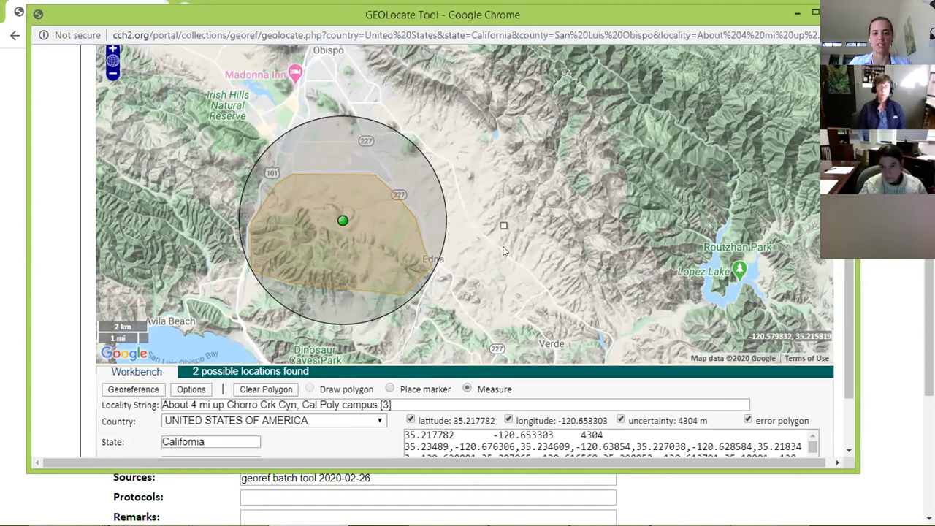
left_click_drag(503, 227, 482, 269)
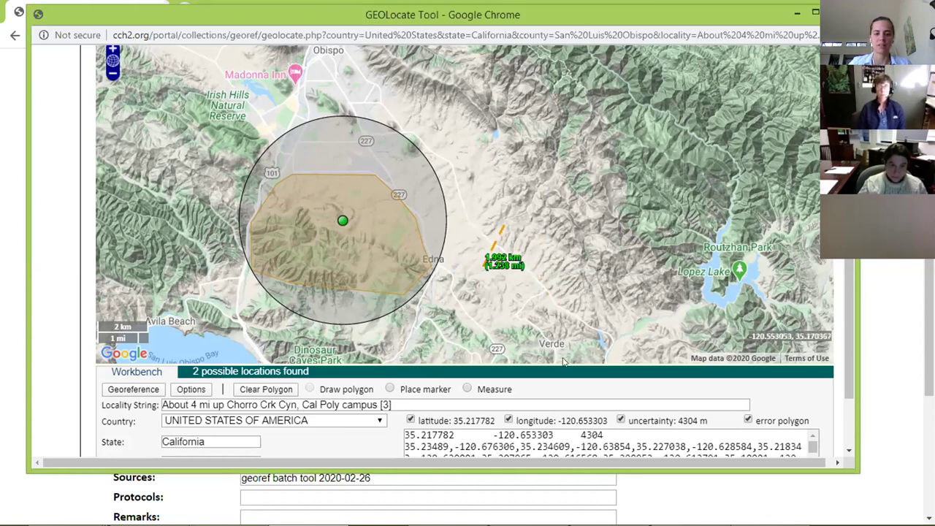
Save the GEOLocate result to the batch georeferencing form and review the transferred coordinates, error and footprint.
scroll(566, 380, "down", 1)
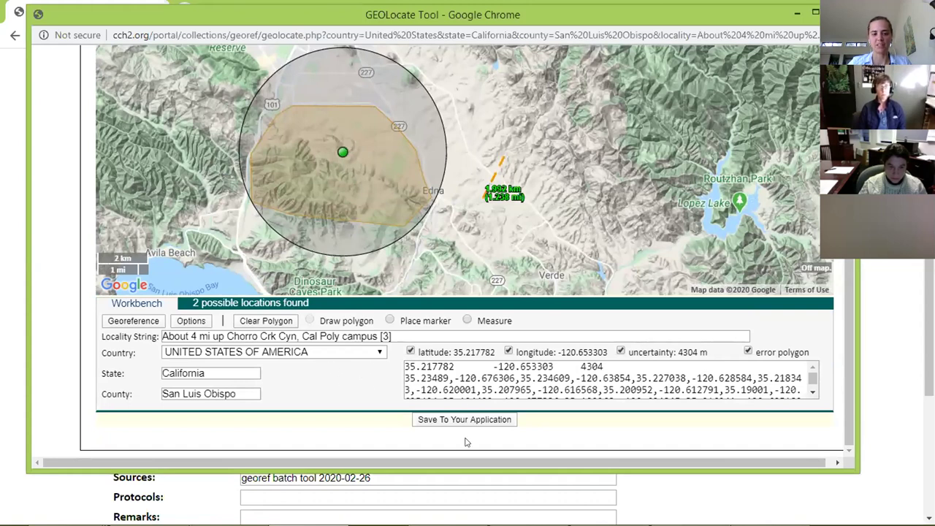
left_click(432, 421)
scroll(434, 414, "down", 3)
scroll(504, 161, "up", 2)
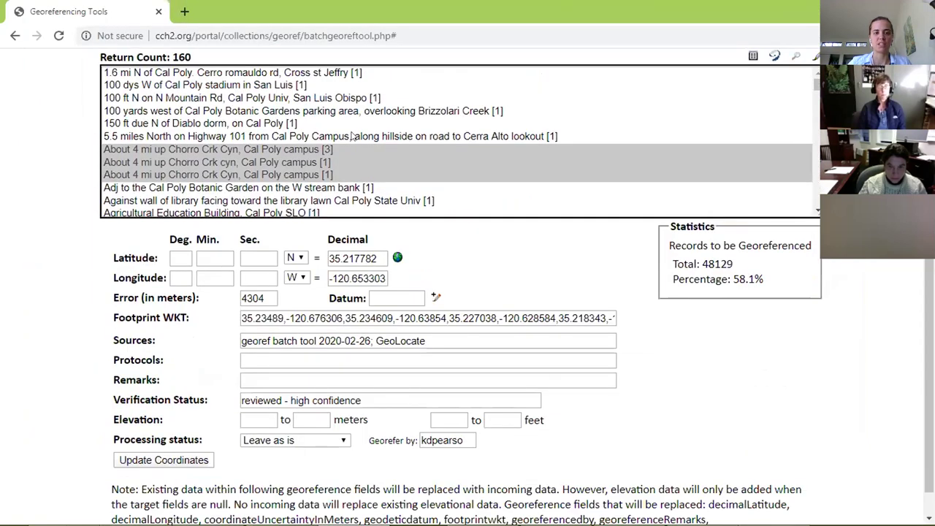
scroll(255, 274, "up", 2)
scroll(482, 449, "down", 2)
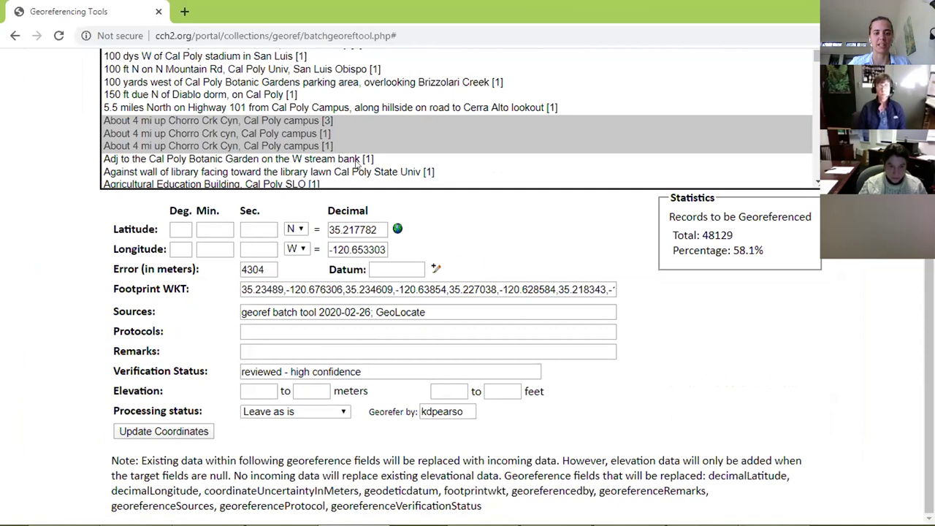
Clear the latitude, longitude, error and footprint WKT values from the batch georeferencing form.
left_click(304, 158)
scroll(451, 303, "up", 2)
scroll(456, 314, "down", 2)
left_click(365, 396)
double_click(365, 395)
key("BackSpace")
double_click(365, 415)
key("BackSpace")
double_click(259, 434)
key("BackSpace")
triple_click(293, 455)
key("BackSpace")
left_click(296, 475)
left_click(453, 398)
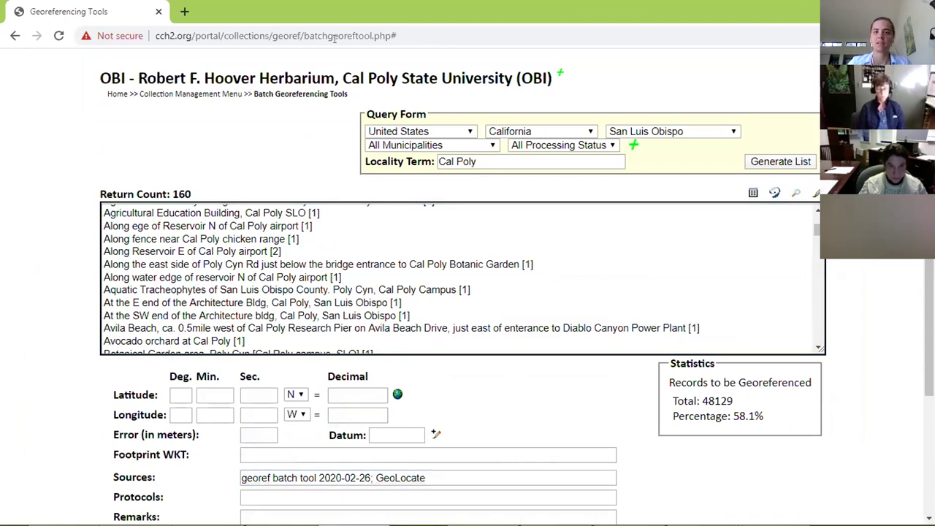
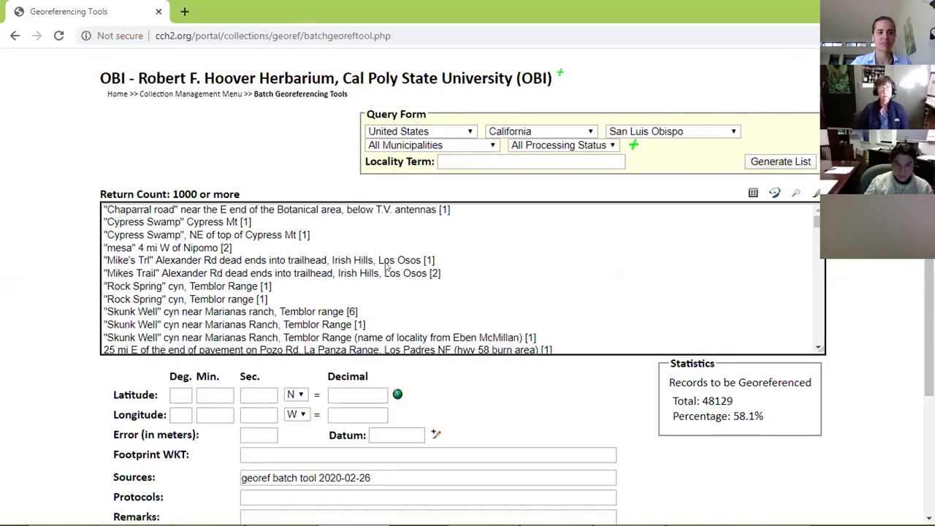
Find and select the locality "About 5 mi W of Pozo" in the San Luis Obispo County list.
left_click(538, 247)
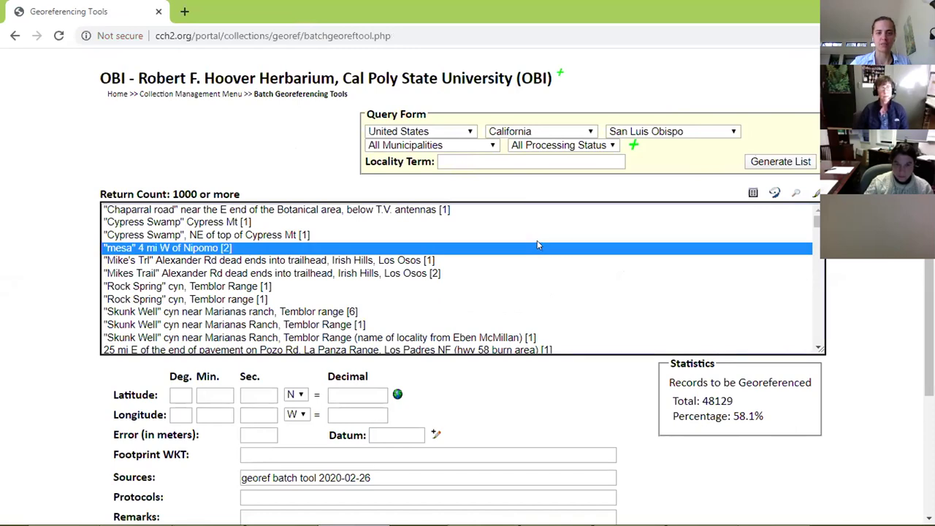
left_click_drag(817, 224, 656, 223)
scroll(570, 247, "up", 2)
scroll(569, 246, "down", 10)
scroll(570, 247, "down", 15)
scroll(565, 246, "down", 15)
scroll(565, 246, "down", 15)
scroll(565, 246, "down", 15)
scroll(564, 246, "up", 3)
scroll(565, 246, "down", 15)
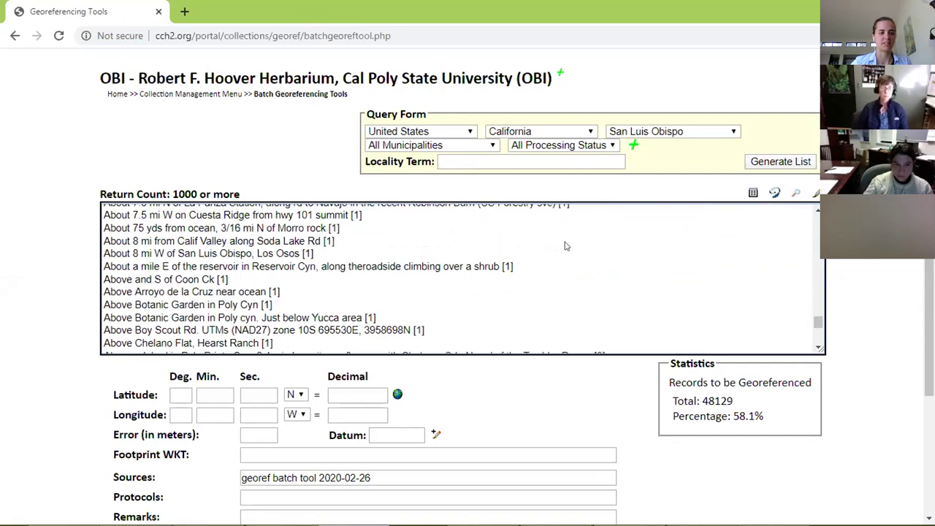
scroll(433, 241, "up", 2)
left_click(252, 245)
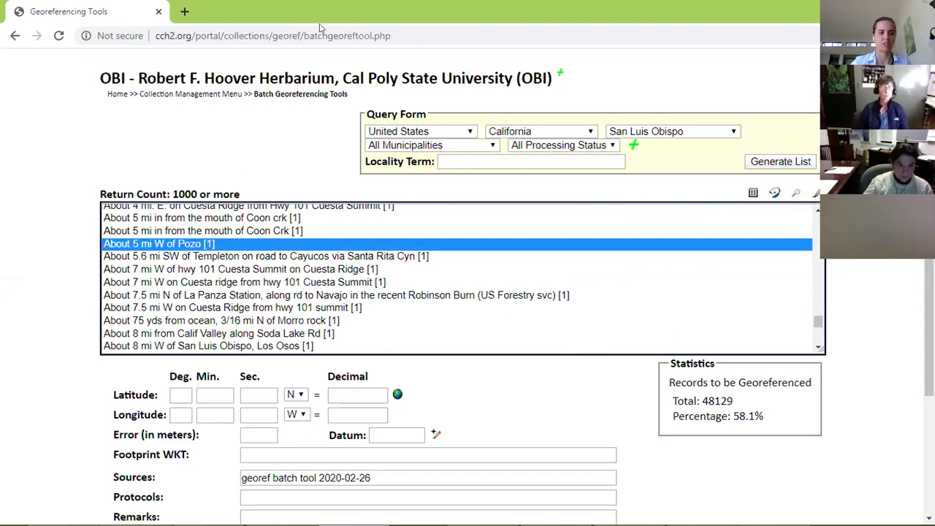
Switch to the slide presentation, show the locality types slide, and return to the batch georeferencing page.
key("alt+Tab")
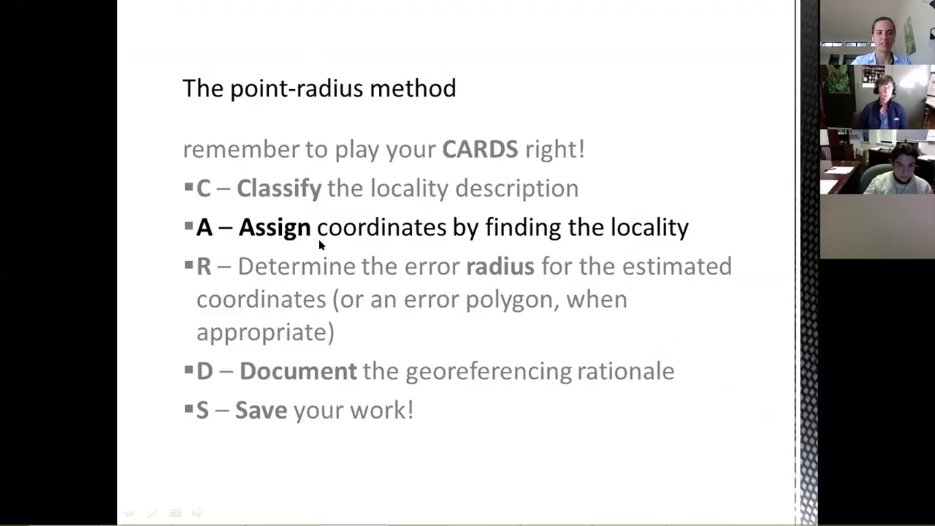
key("Right")
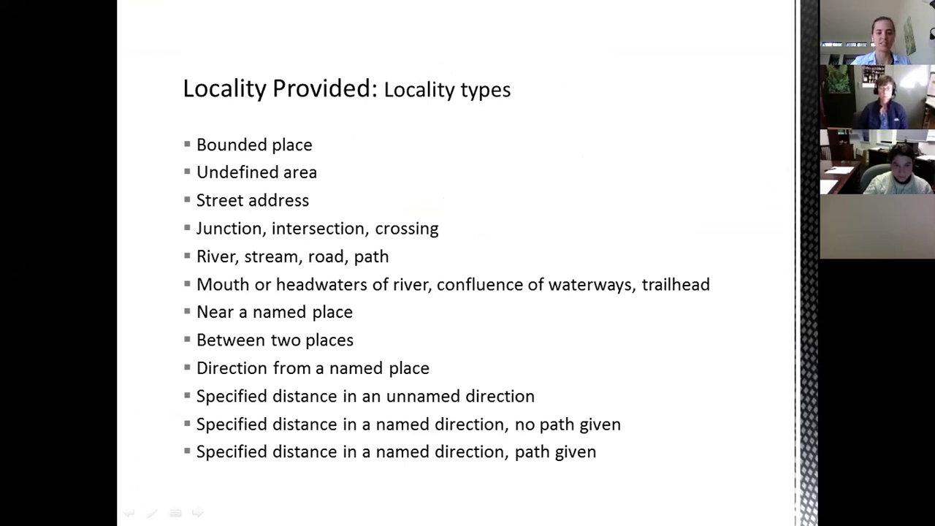
key("alt+Tab")
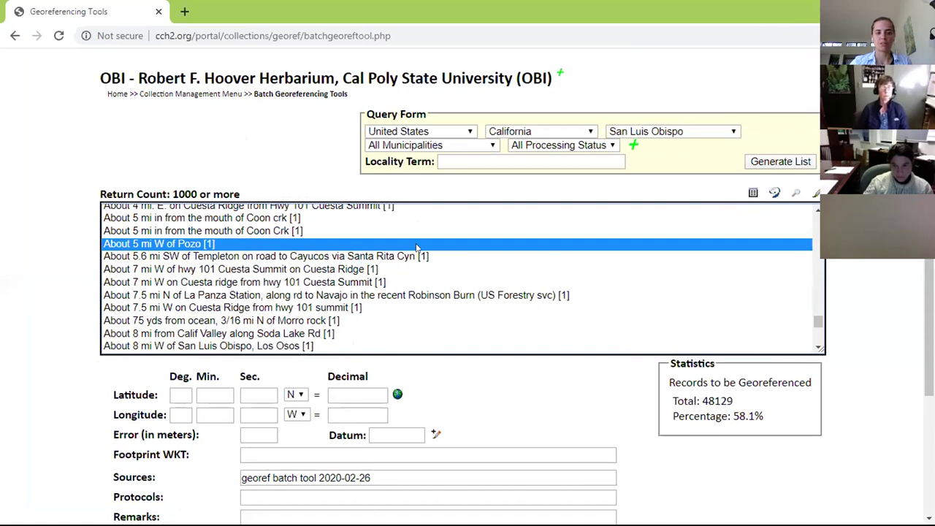
Open the GEOLocate tool for the Pozo locality and review its list of possible locations.
left_click(754, 192)
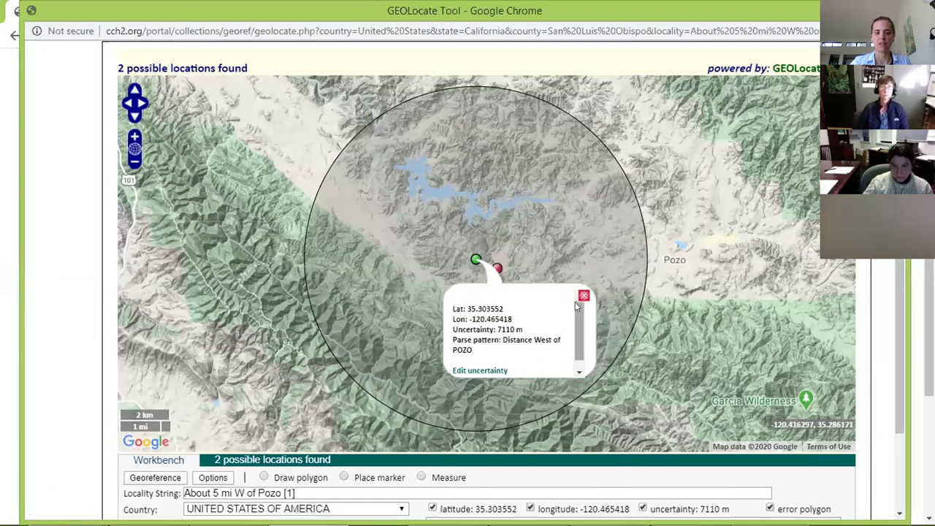
left_click(240, 462)
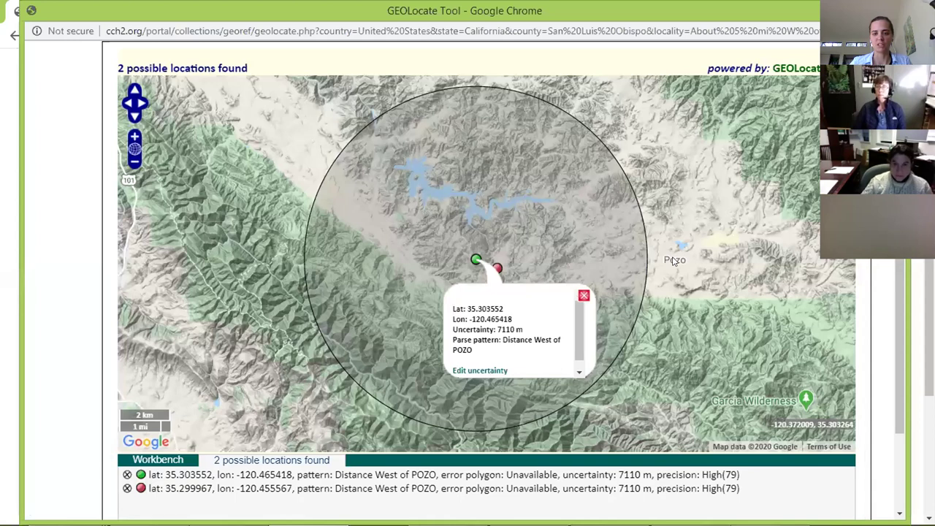
left_click(181, 460)
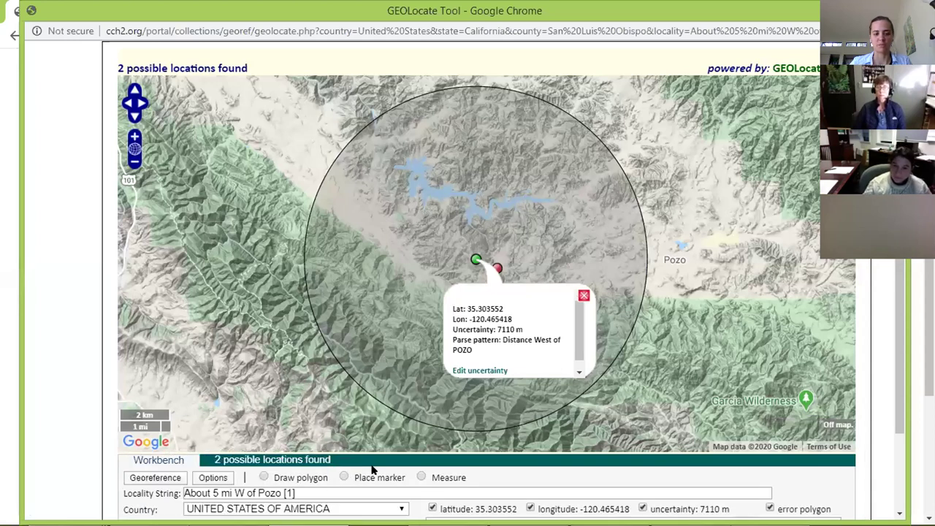
Measure the distance from Pozo west to the green marker, and dismiss the marker's details.
left_click(421, 477)
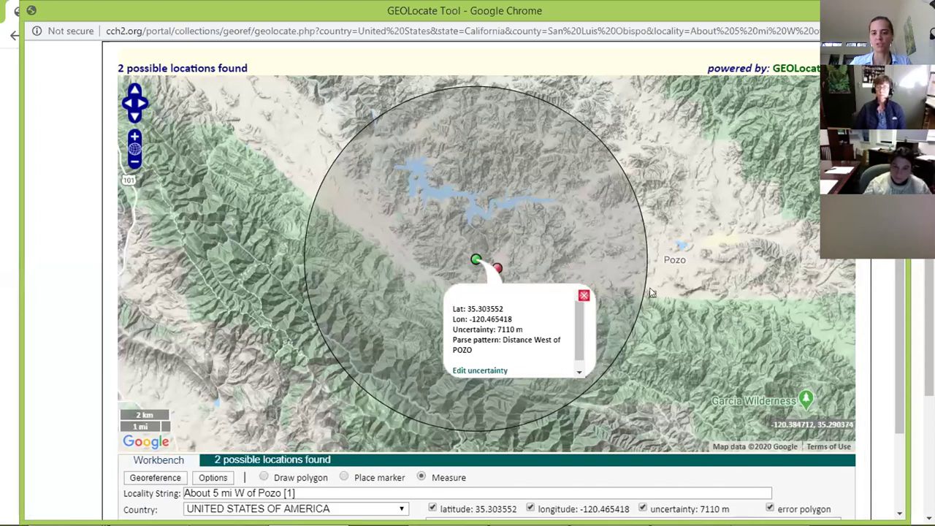
left_click(667, 259)
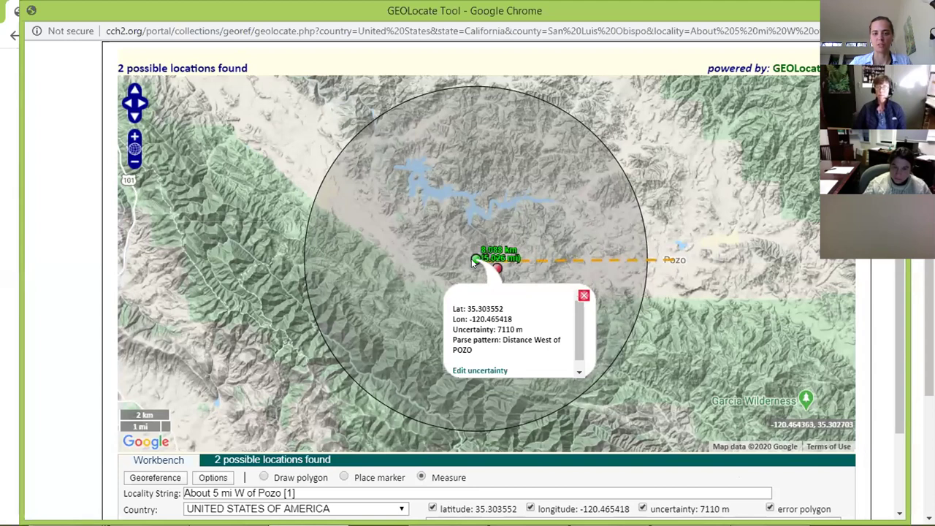
left_click(681, 267)
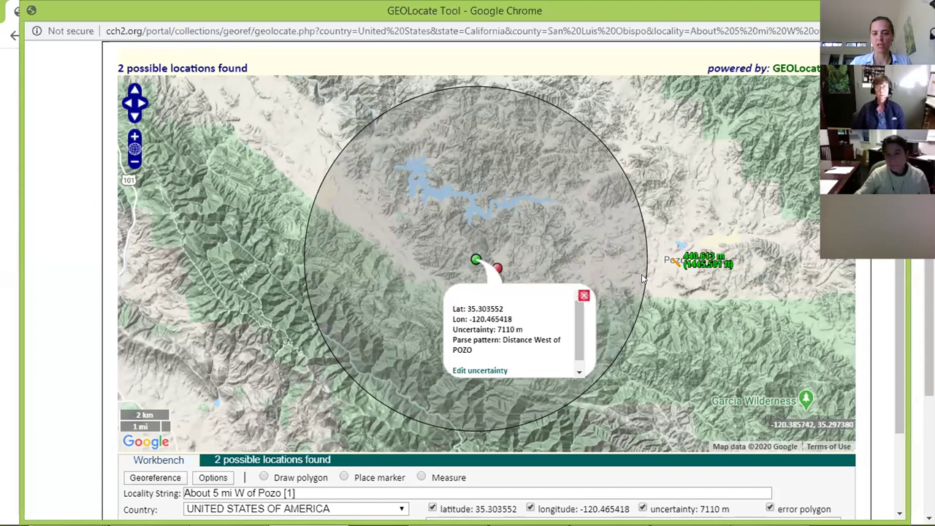
left_click(134, 163)
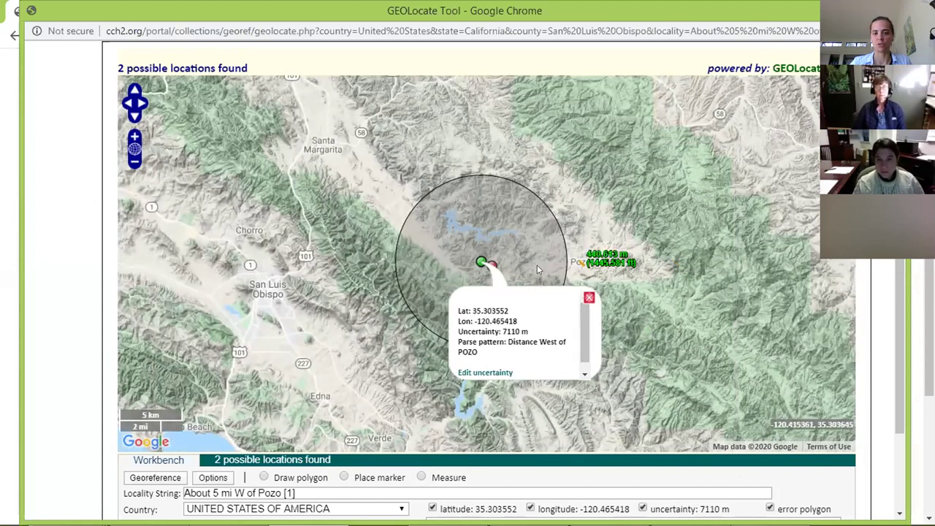
left_click(585, 297)
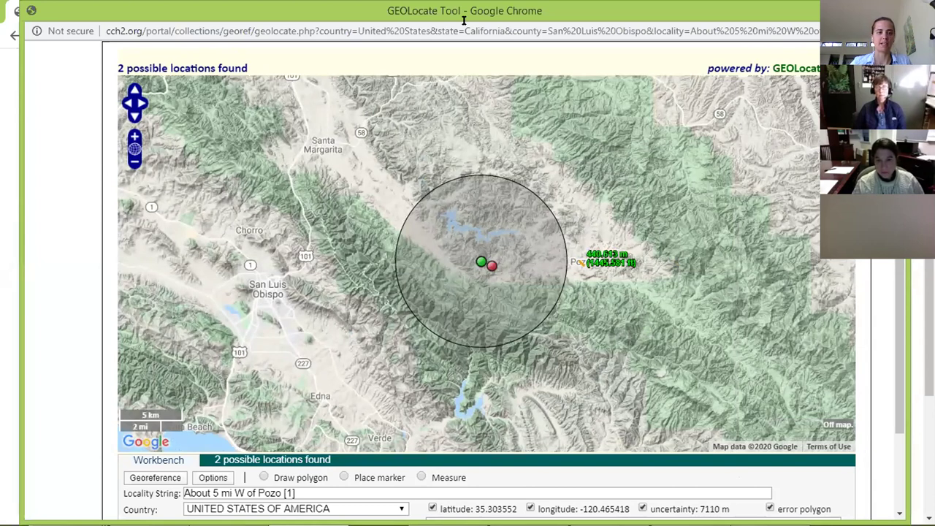
Switch to the slide presentation, review the GeoLocate protocol and the point-radius method's error radius step, and return to the GEOLocate map.
key("ctrl+w")
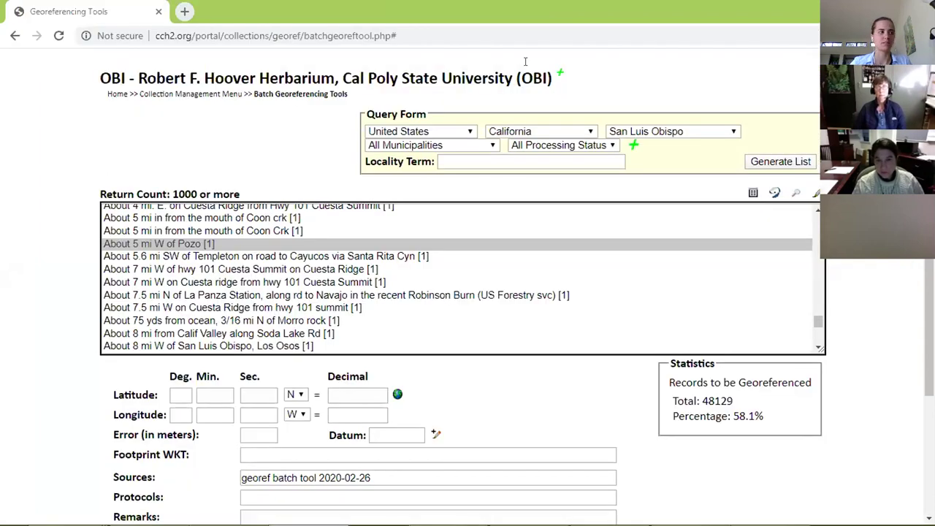
key("alt+Tab")
key("Right")
key("Right")
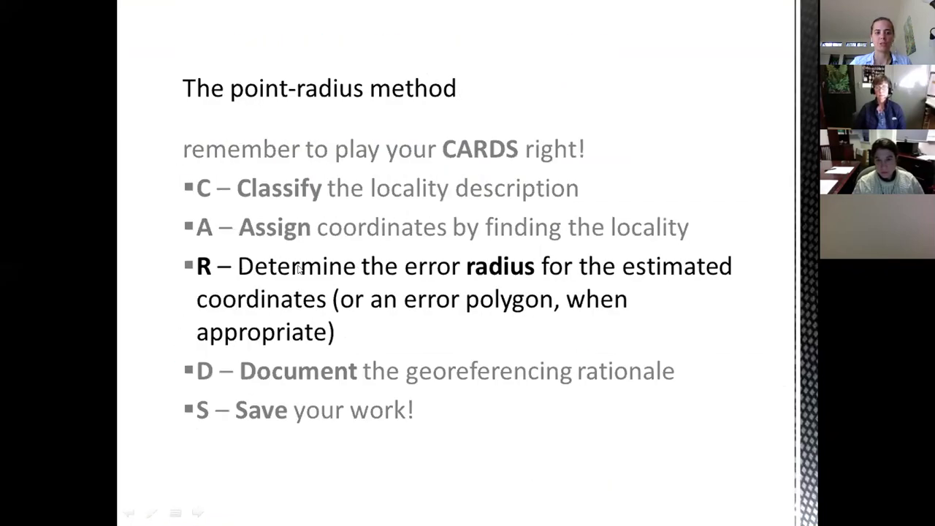
key("Left")
key("Left")
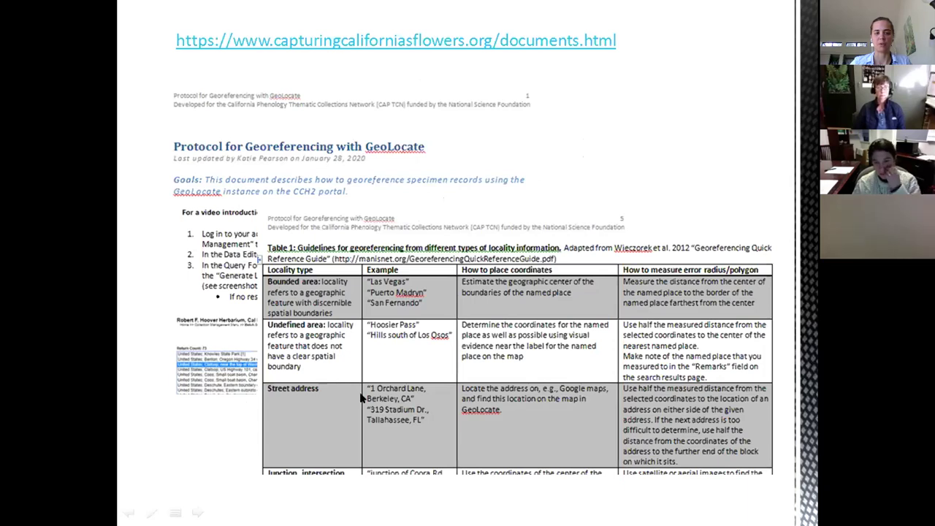
key("Right")
key("Right")
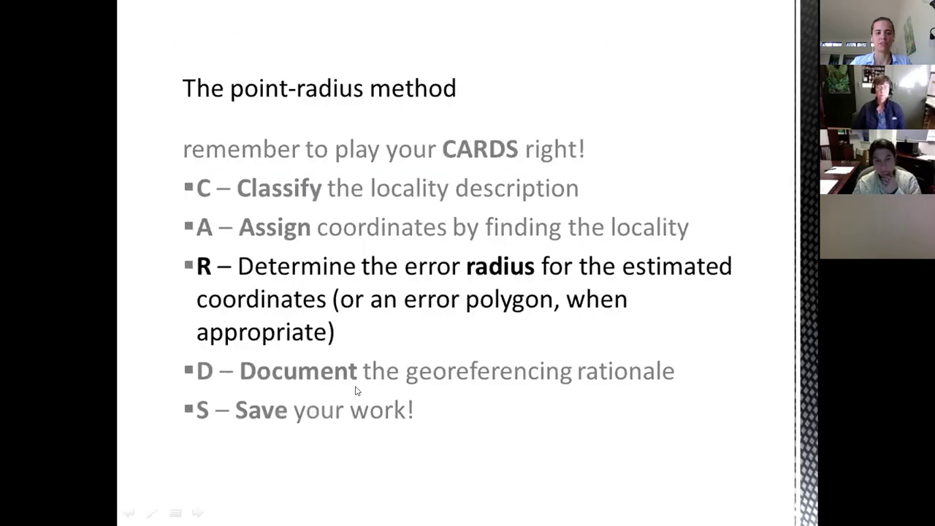
key("Right")
key("Left")
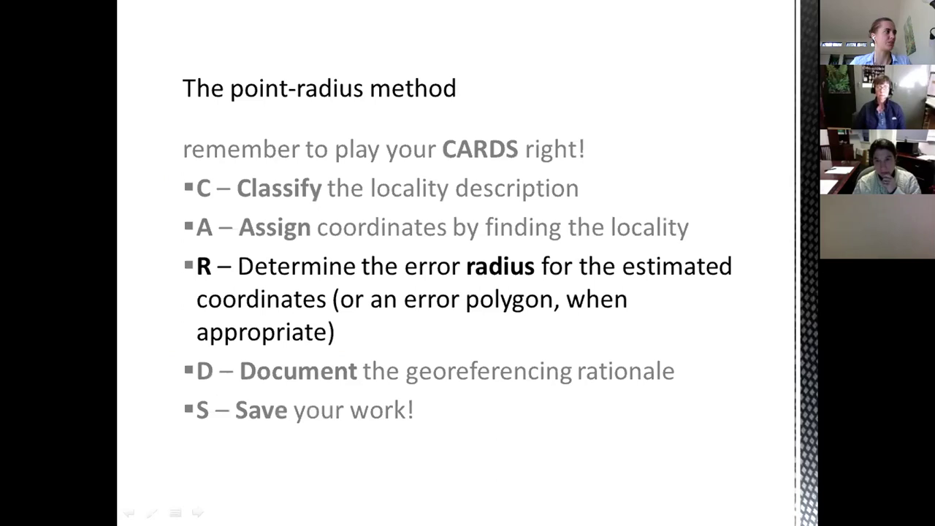
key("alt+Tab")
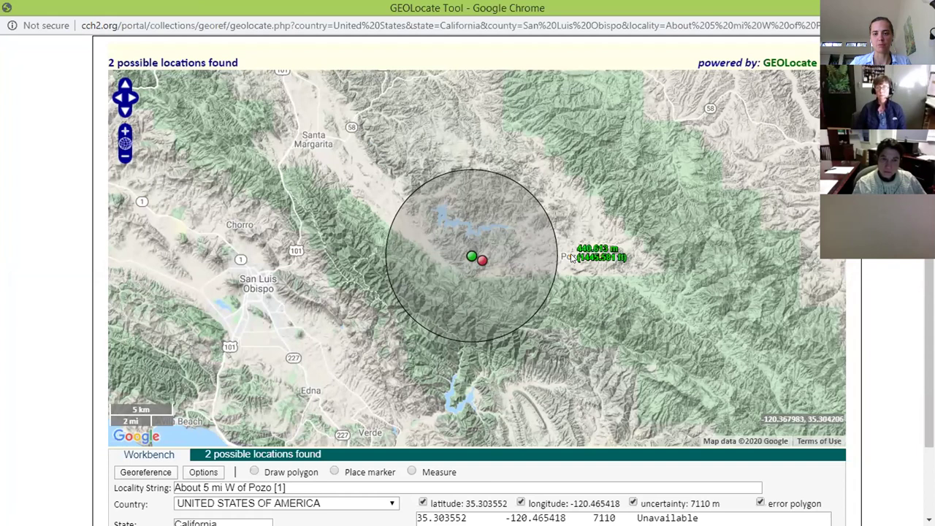
Edit the uncertainty of the green marker west of Pozo, enlarging its error circle to about 16,435 m near Santa Margarita.
left_click(468, 251)
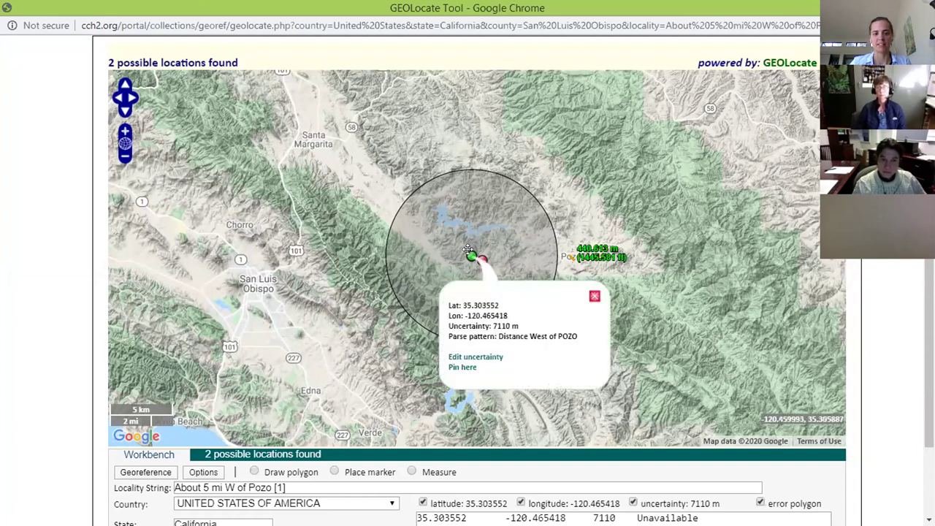
left_click(474, 357)
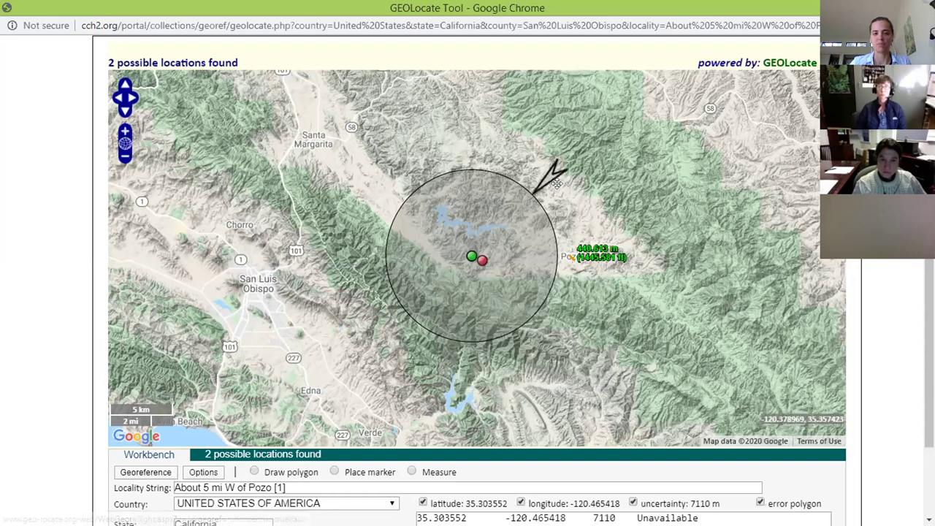
left_click_drag(554, 180, 328, 119)
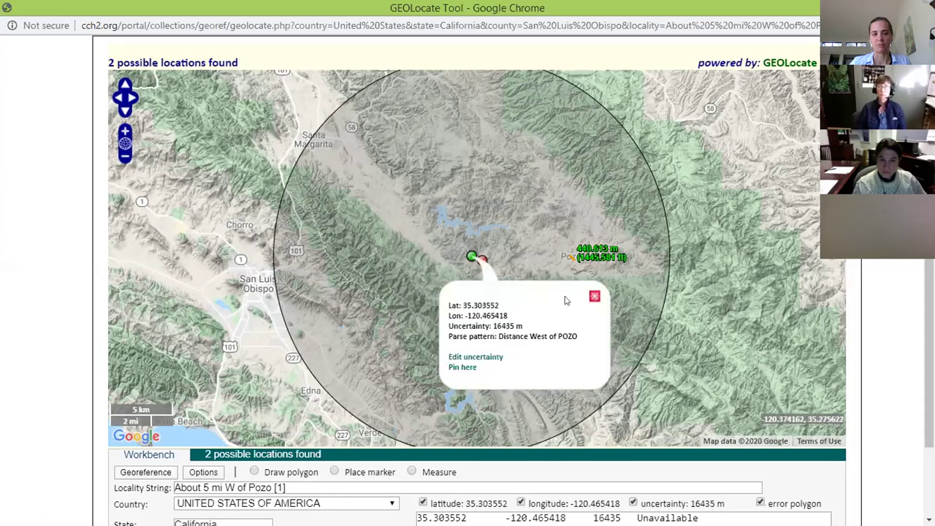
Resize the green marker's error circle to about halfway to Pozo, about 4462 m, and save the georeference to the application.
left_click(475, 358)
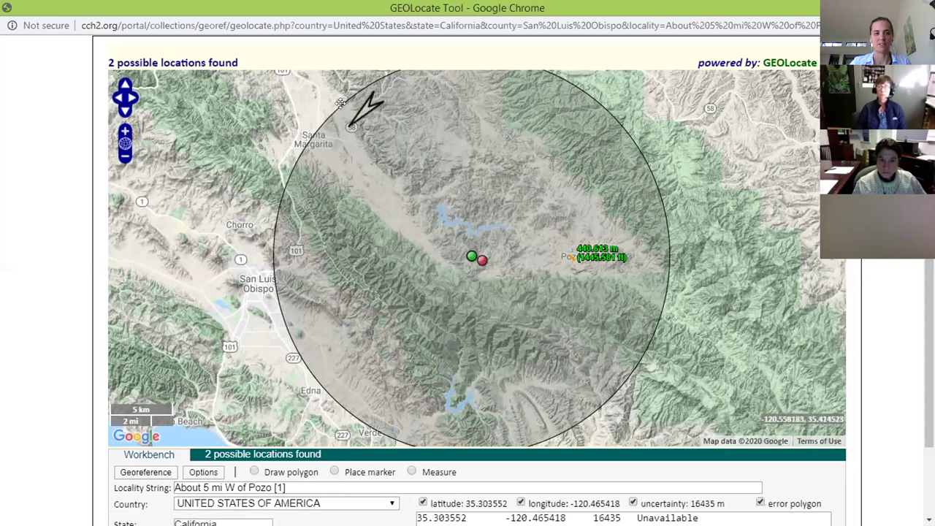
left_click_drag(322, 117, 323, 118)
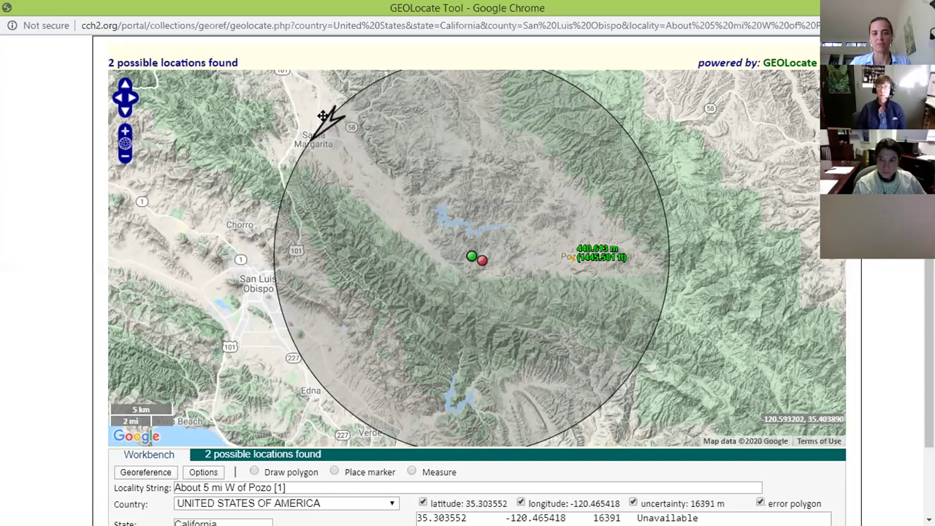
left_click(535, 229)
left_click_drag(535, 234, 543, 236)
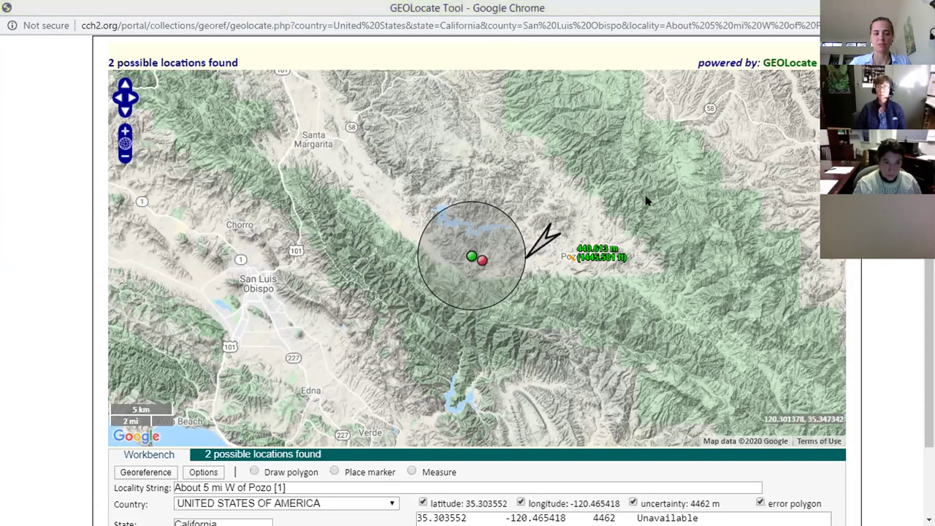
scroll(520, 477, "down", 2)
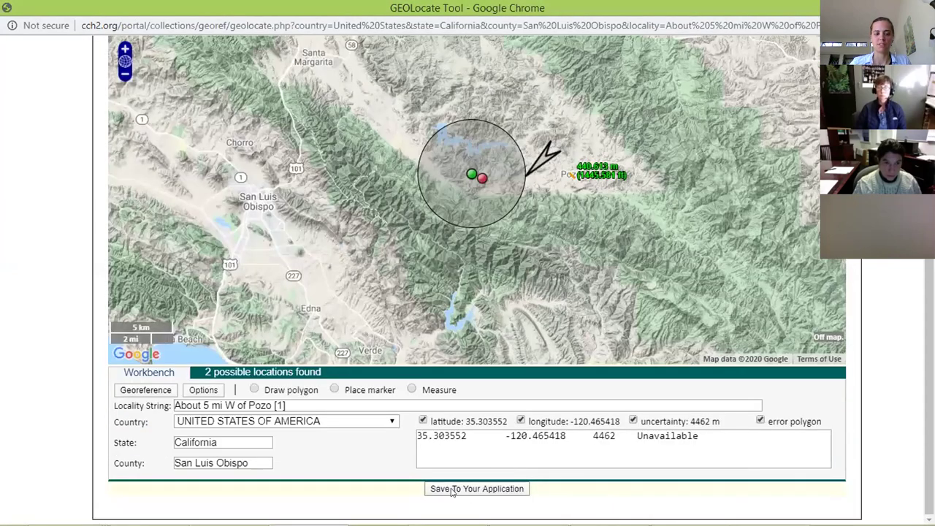
left_click(452, 492)
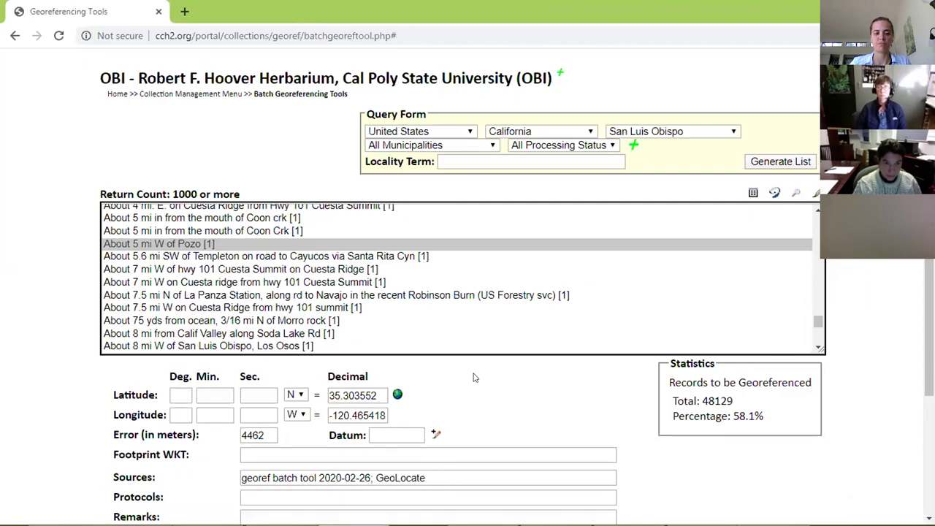
Switch to the slide presentation, review the point-radius method's Document step, and return to the batch georeferencing form.
scroll(474, 387, "down", 3)
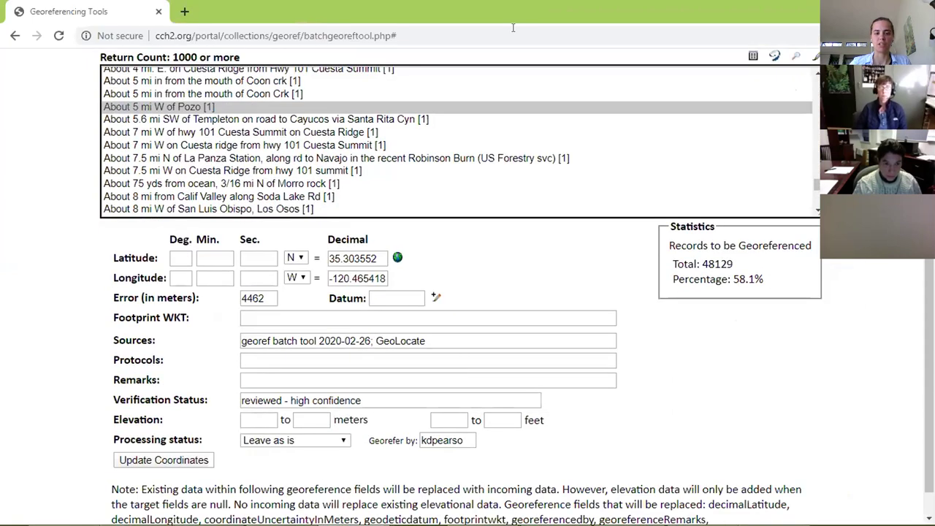
key("alt+Tab")
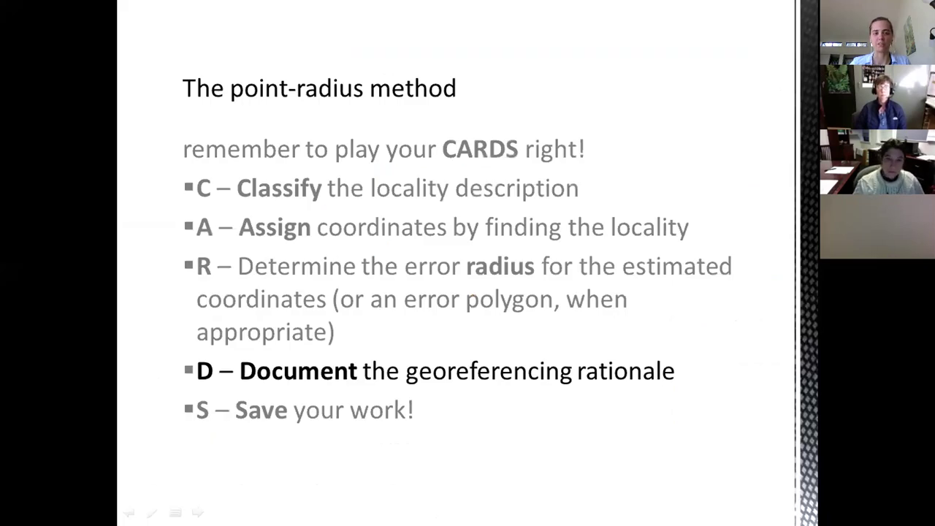
key("alt+Tab")
left_click(839, 24)
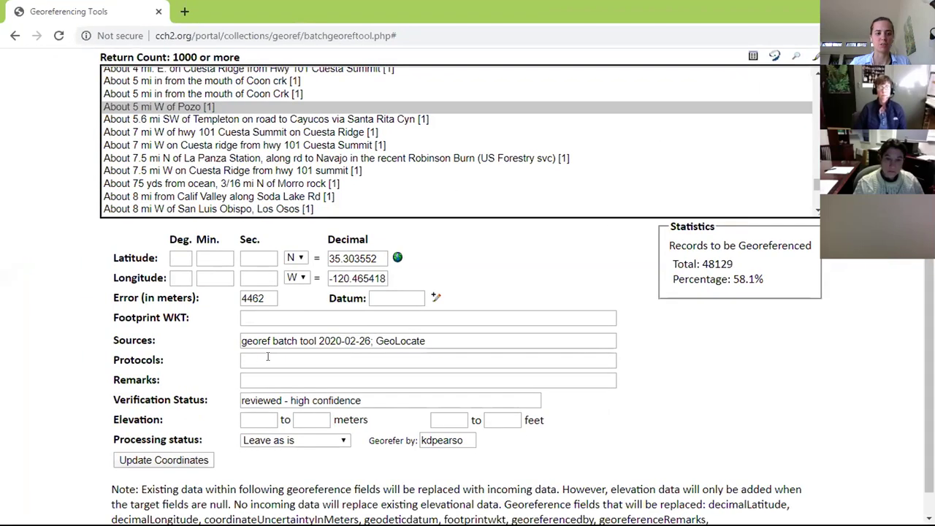
Enter the remarks "error radius is approximately halfway to Pozo; nearest named place was further away than Pozo".
left_click(263, 374)
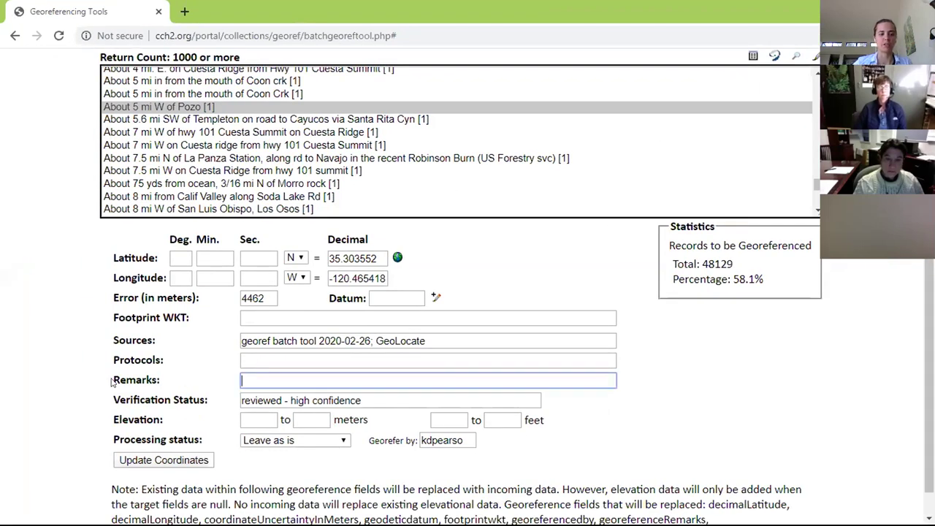
left_click_drag(111, 381, 163, 384)
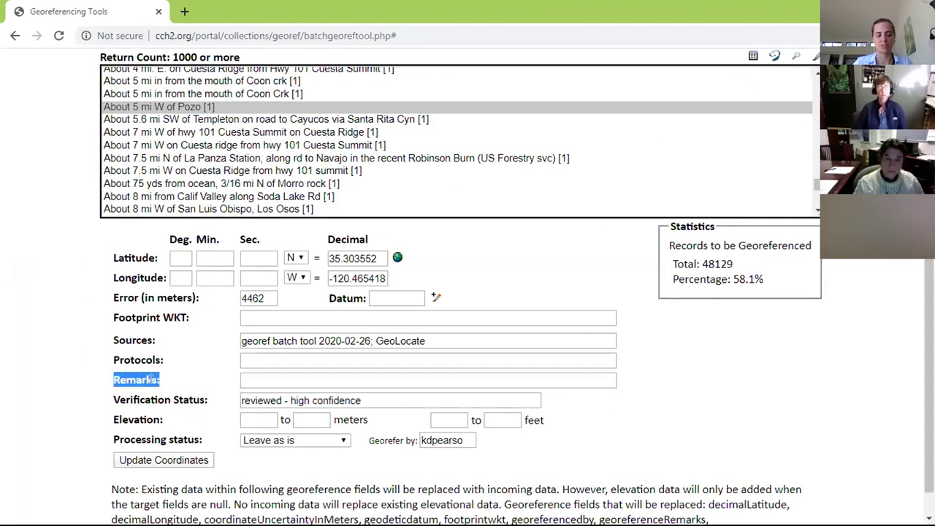
left_click(285, 374)
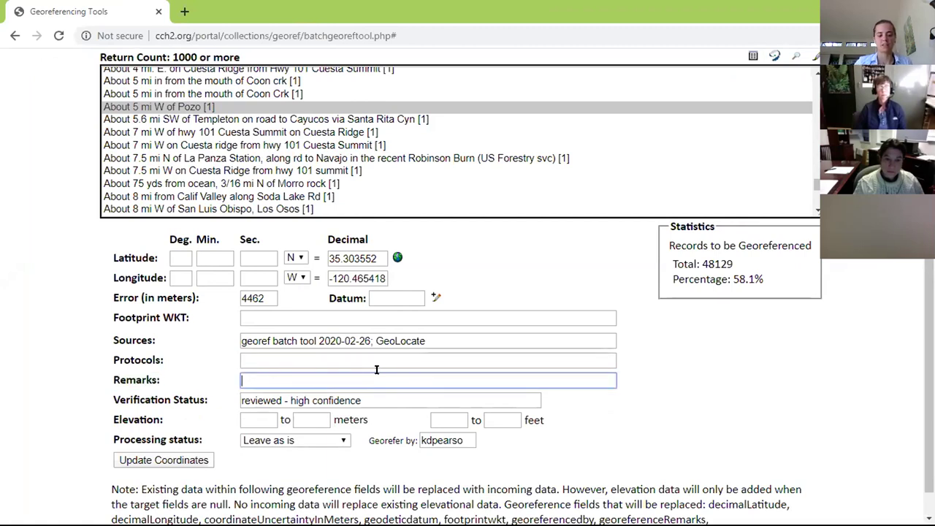
type("error radius is approximately half")
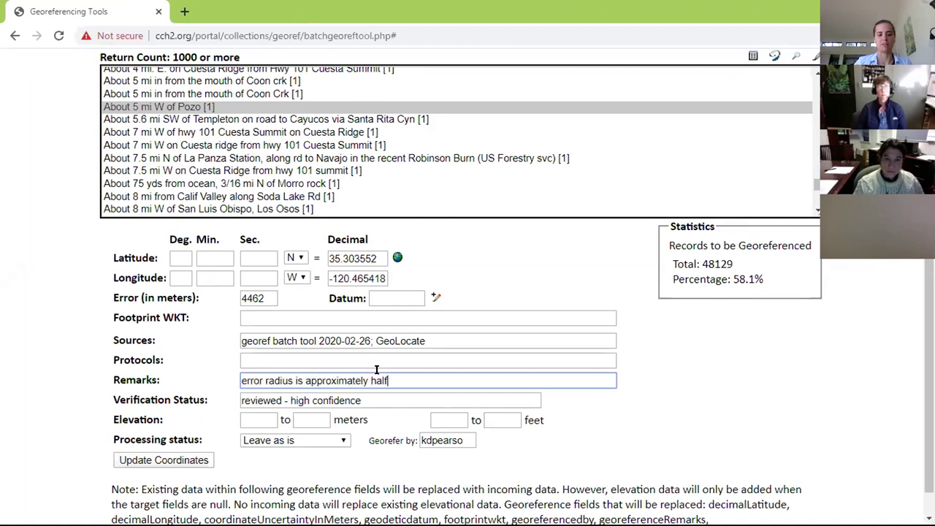
type("way to Pozo; nearest name pla")
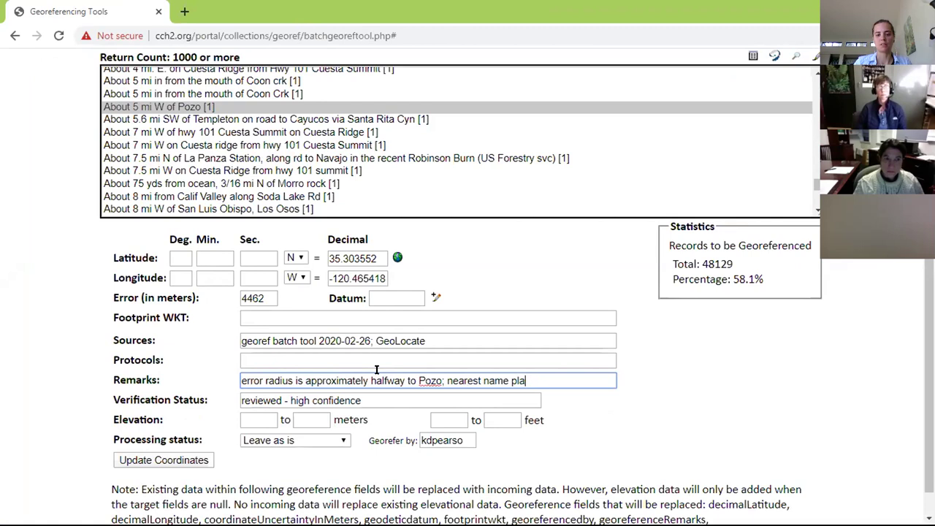
type("d placed was further away than Pozo")
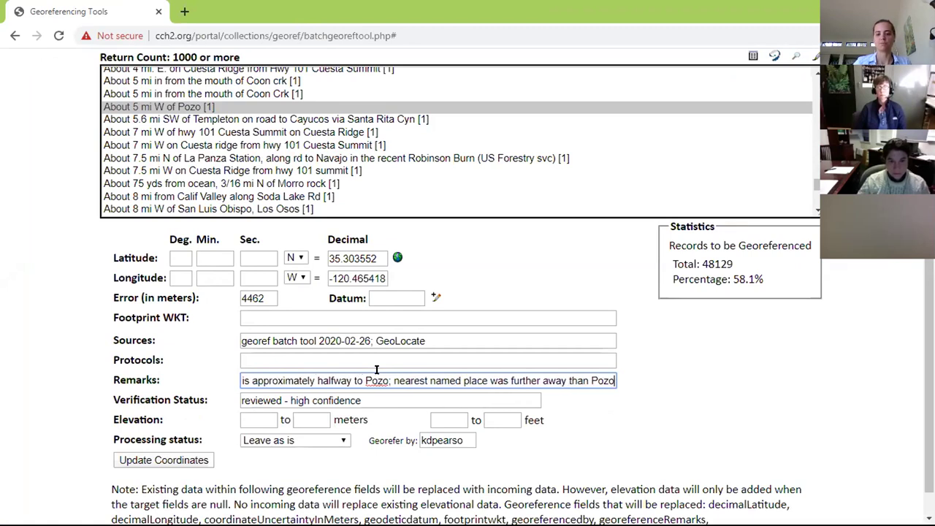
left_click(651, 426)
left_click(500, 382)
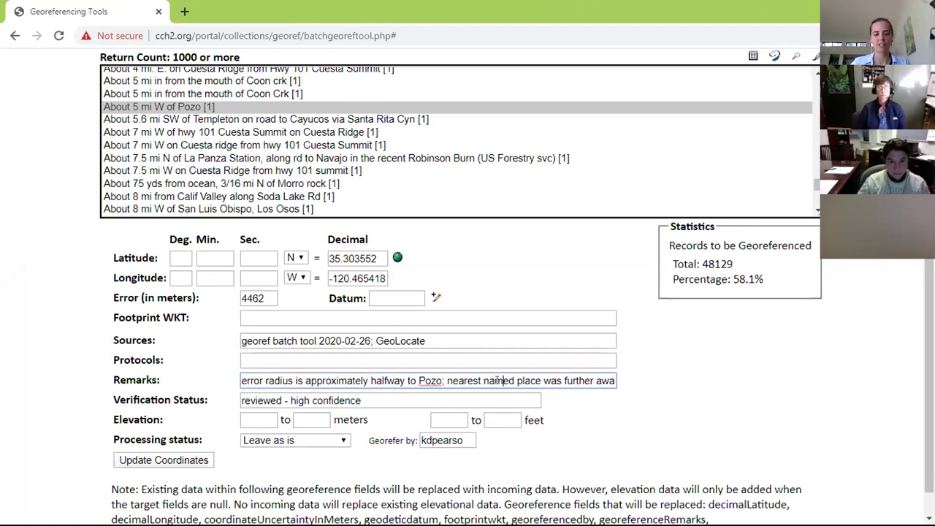
left_click(411, 381)
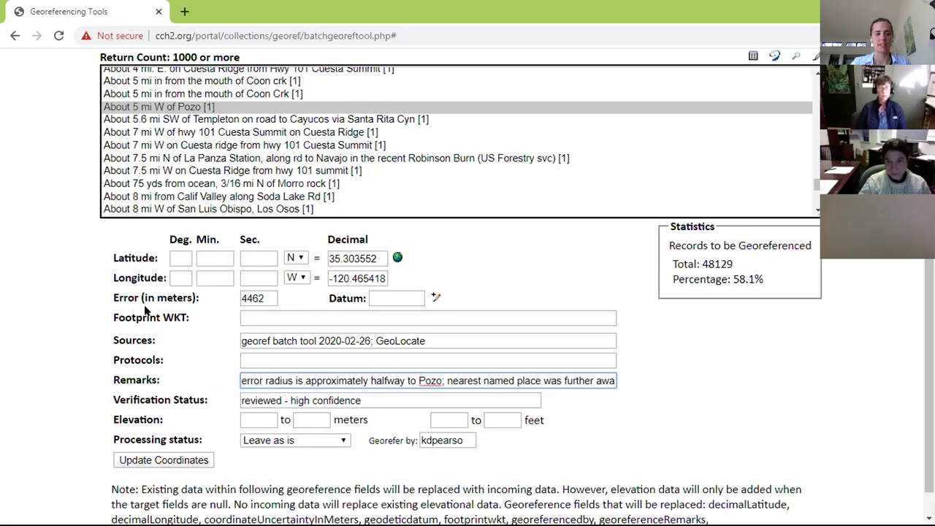
Set the Pozo locality's error to 4500 meters.
double_click(268, 296)
type("4500")
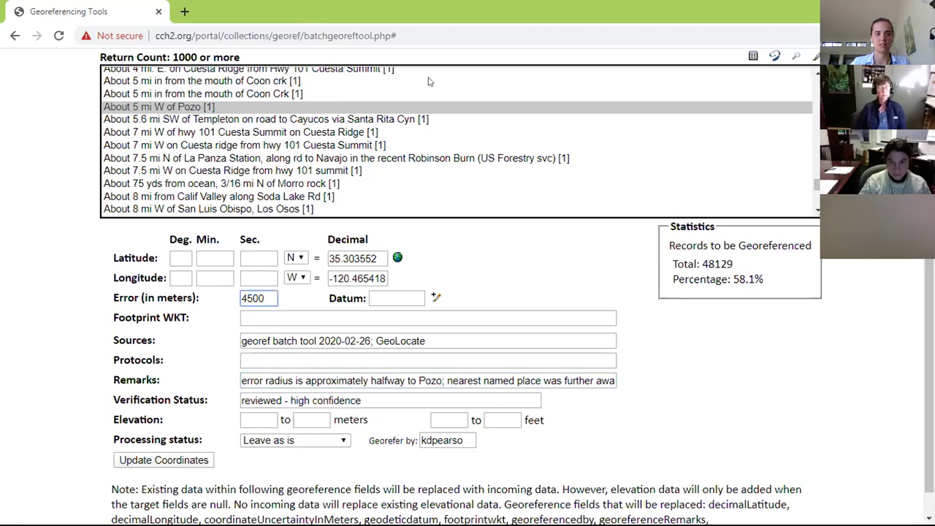
left_click(291, 306)
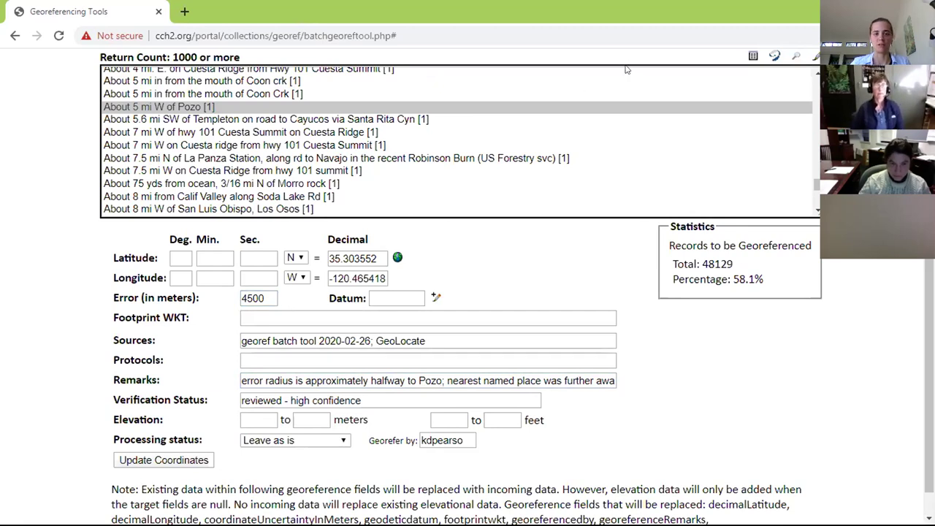
left_click(264, 296)
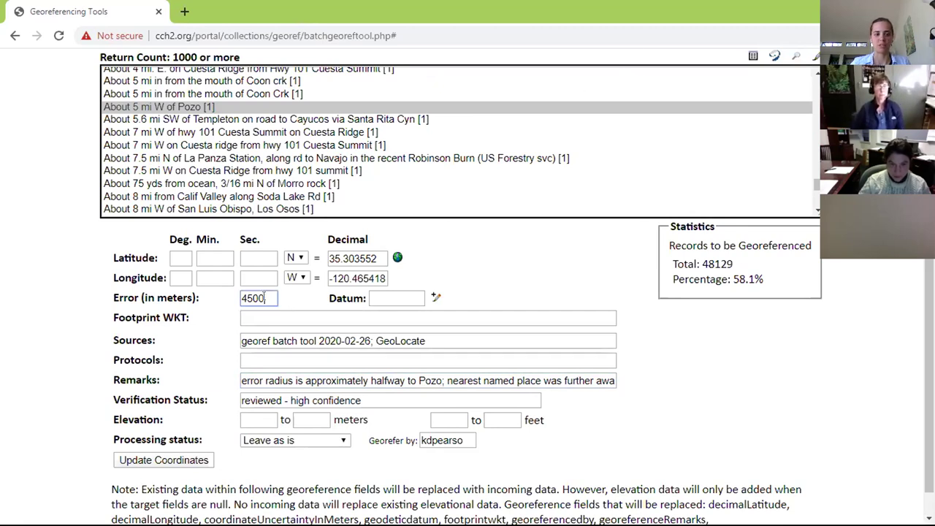
left_click(243, 470)
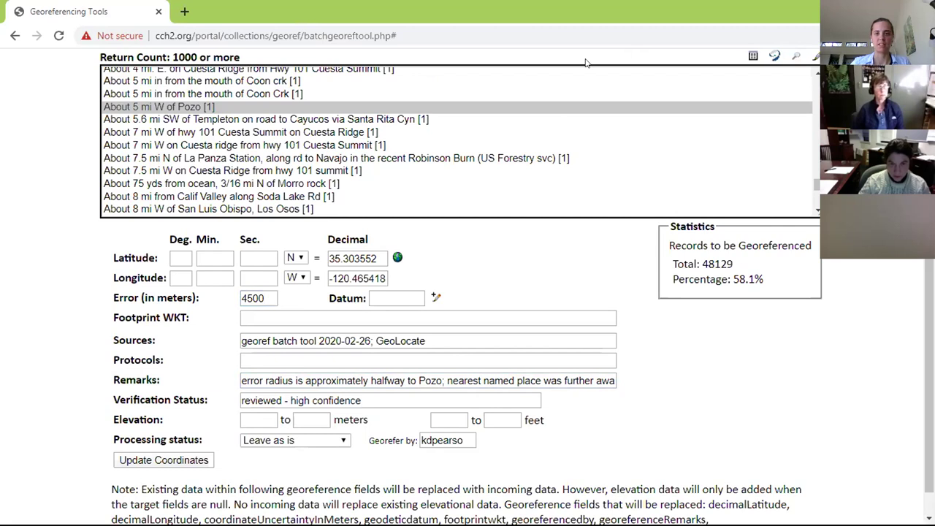
Check the Save step in the slide presentation, return to the georeferencing form, and update the Pozo locality's coordinates.
key("alt+Tab")
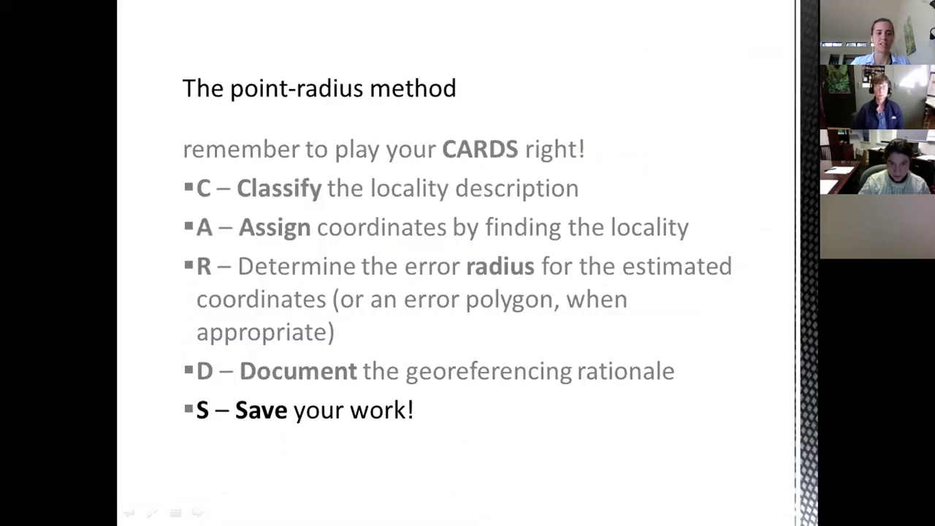
key("alt+Tab")
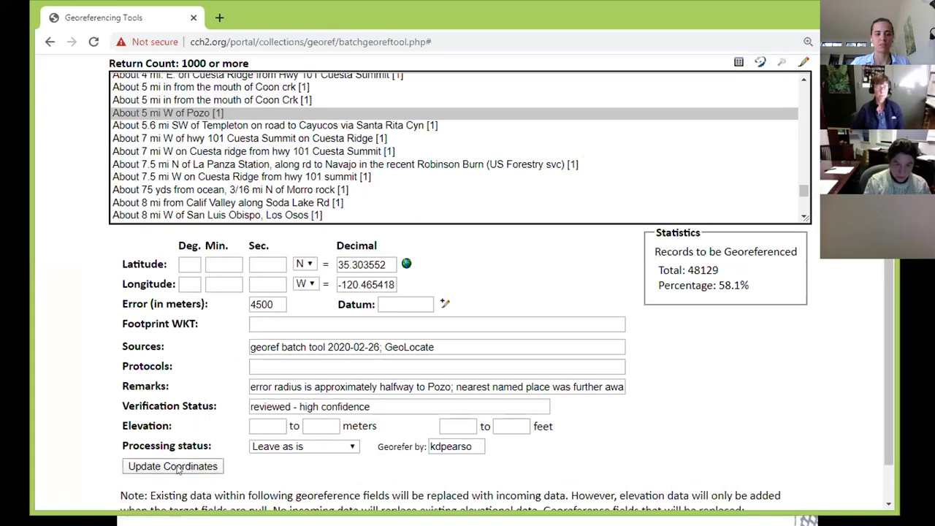
left_click(178, 468)
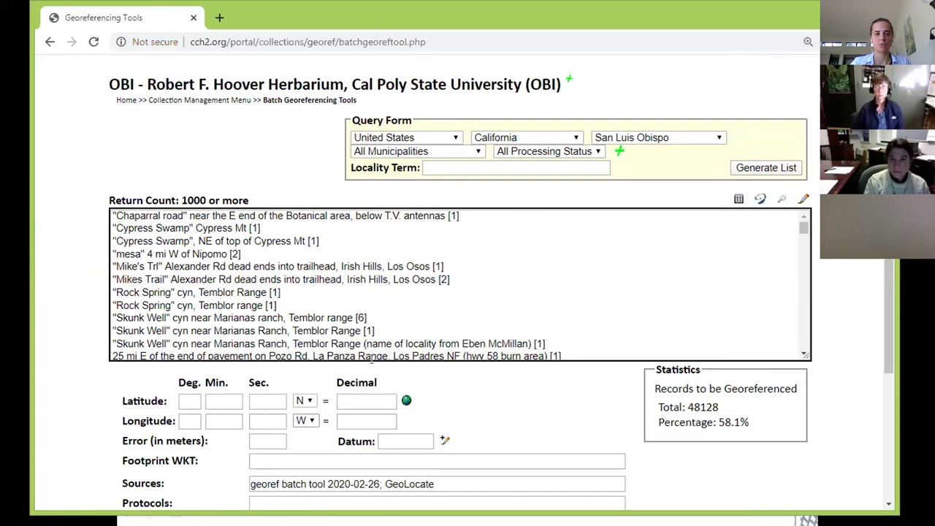
Browse the San Luis Obispo locality list for another locality to georeference, focusing on the entries that begin with "About".
mouse_move(807, 233)
left_mouse_down()
mouse_move(806, 276)
mouse_move(809, 223)
left_mouse_up()
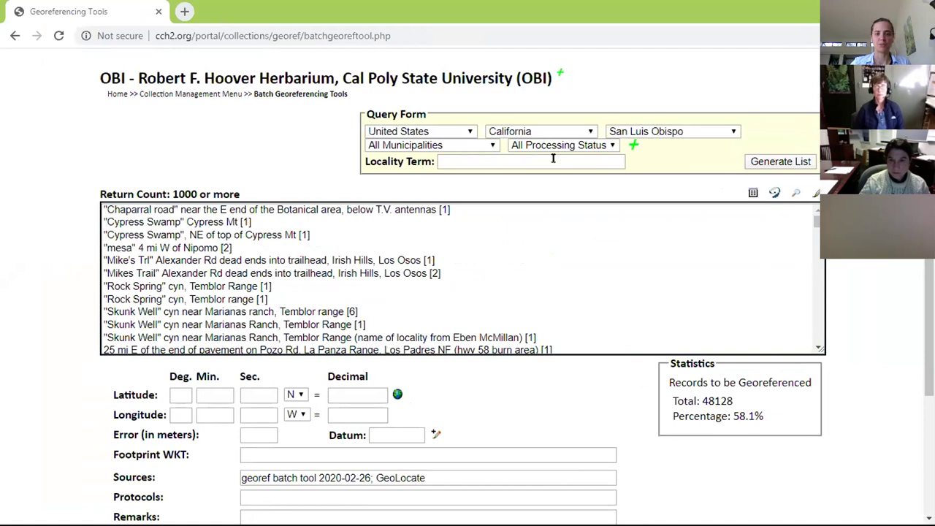
left_click(263, 249)
scroll(451, 281, "down", 5)
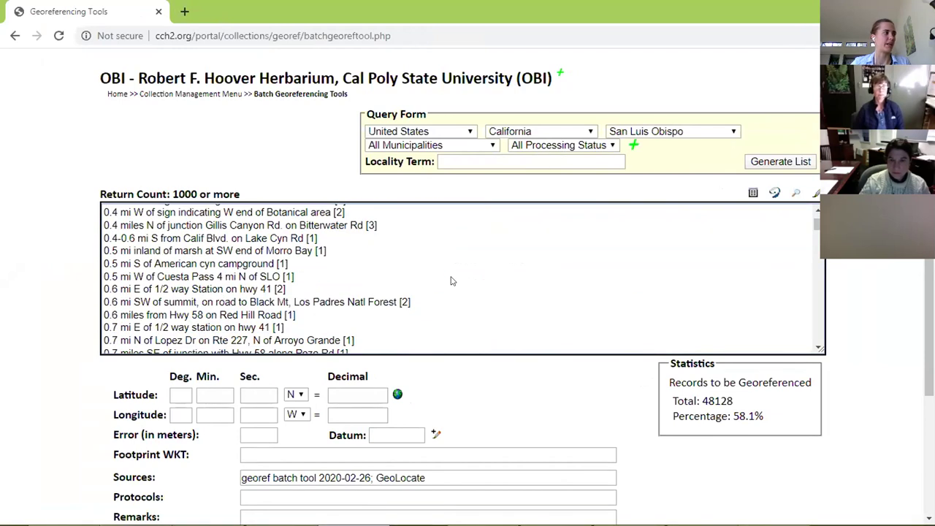
scroll(450, 281, "down", 10)
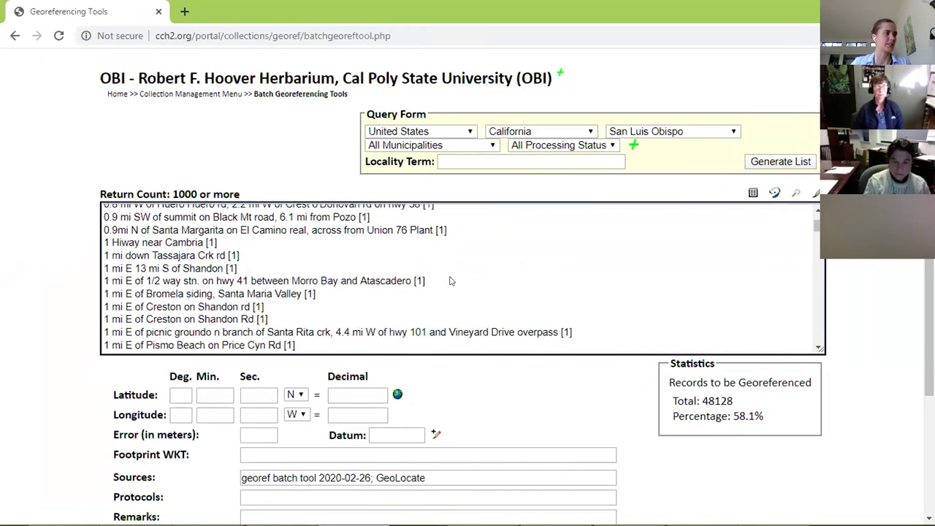
left_click_drag(818, 236, 847, 317)
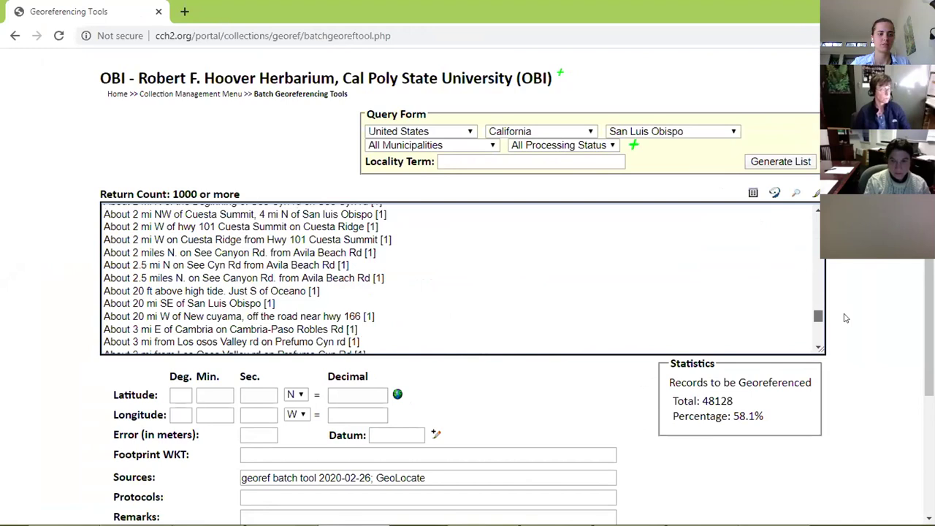
scroll(494, 333, "up", 3)
scroll(491, 322, "up", 6)
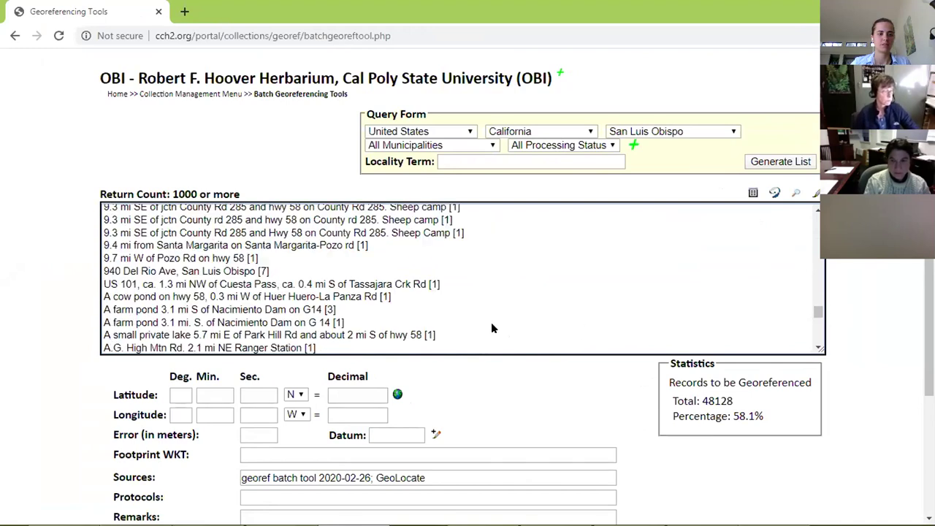
scroll(491, 322, "down", 3)
scroll(330, 294, "down", 10)
scroll(330, 294, "up", 6)
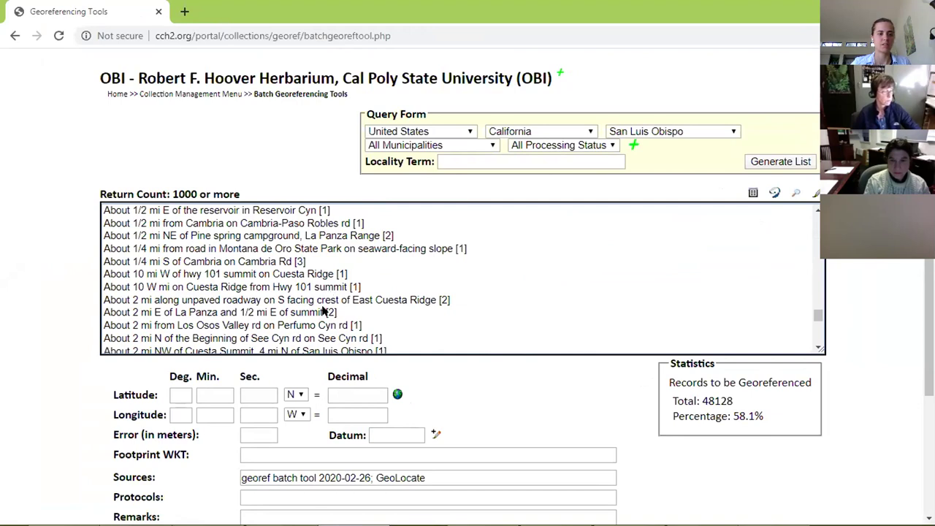
scroll(307, 299, "down", 6)
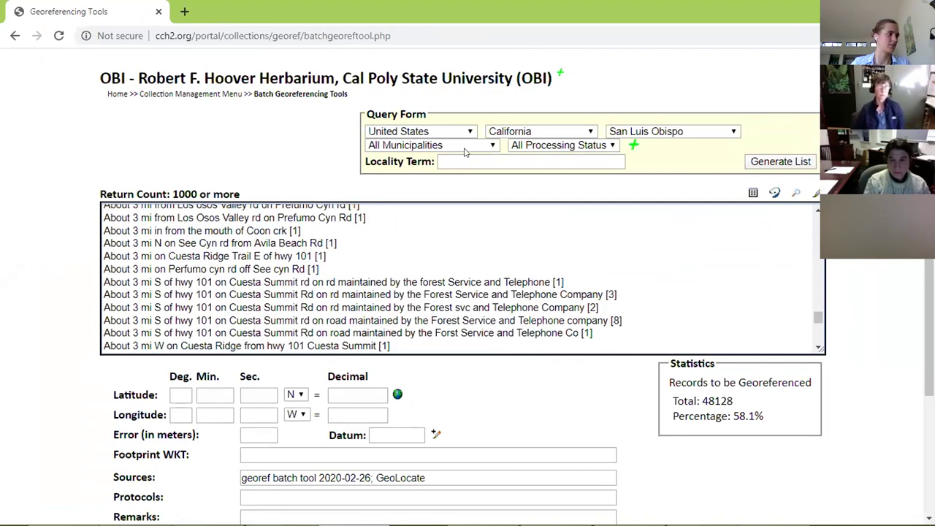
Search the San Luis Obispo localities for the term "about 10.3 road miles", and go back to the previous locality list.
left_click(487, 164)
type("about 10.3 road miles")
left_click(804, 161)
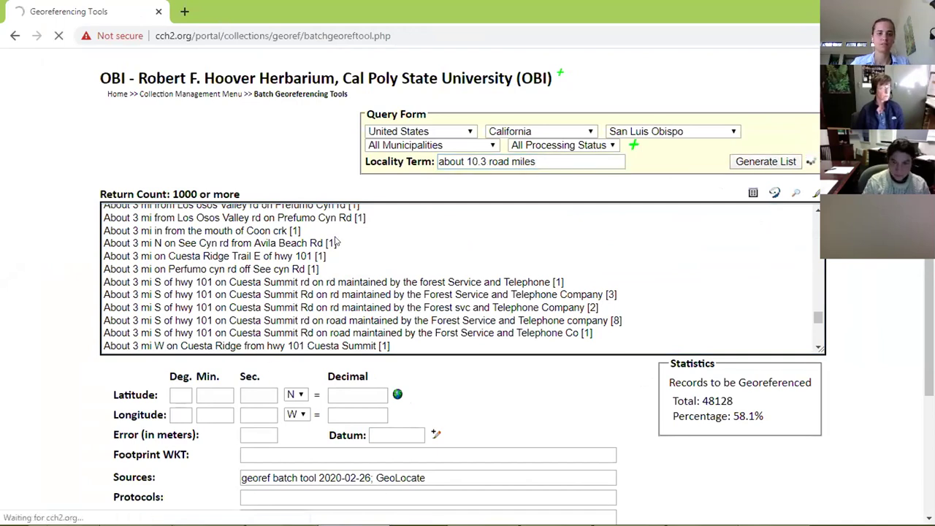
triple_click(541, 159)
left_click(14, 35)
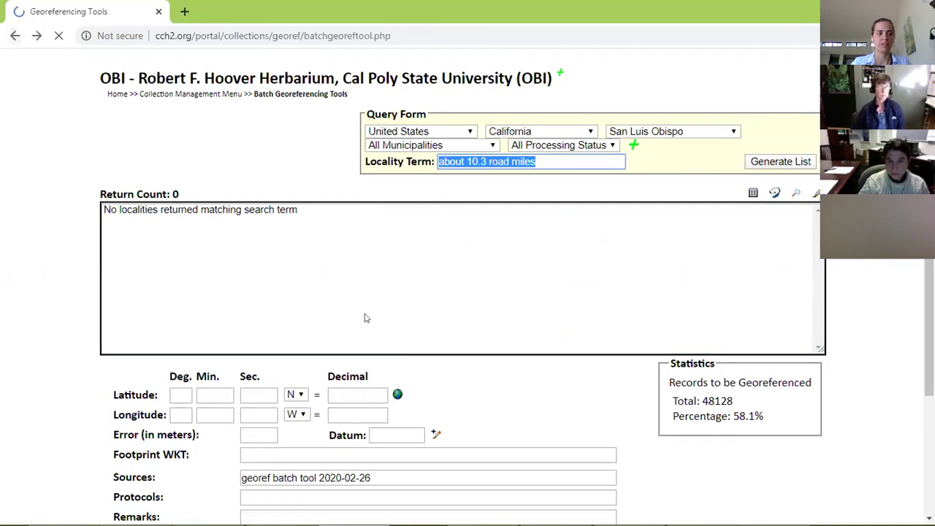
Find the locality "1/4 mi up Montecito Rd, Cayucos, off hwy 1" in the list and open it in the GEOLocate tool.
scroll(287, 291, "down", 20)
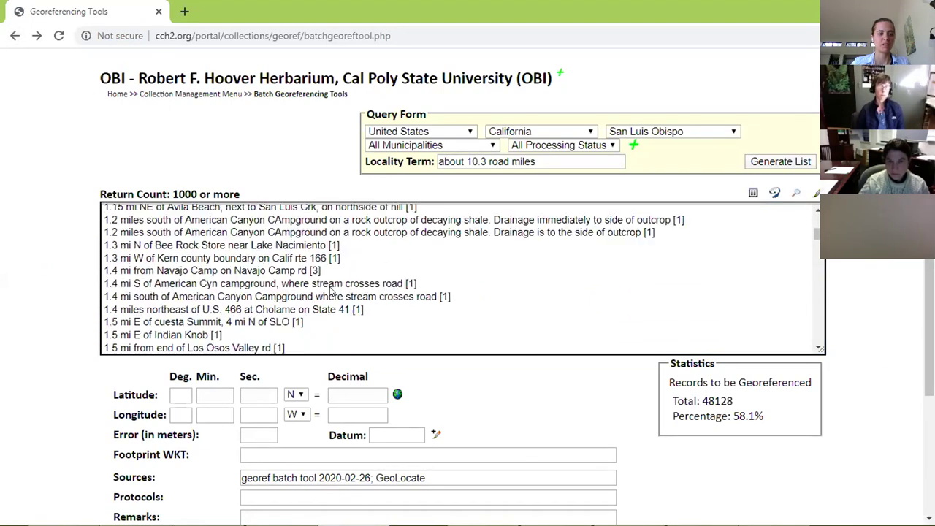
scroll(331, 291, "up", 3)
scroll(334, 288, "down", 1)
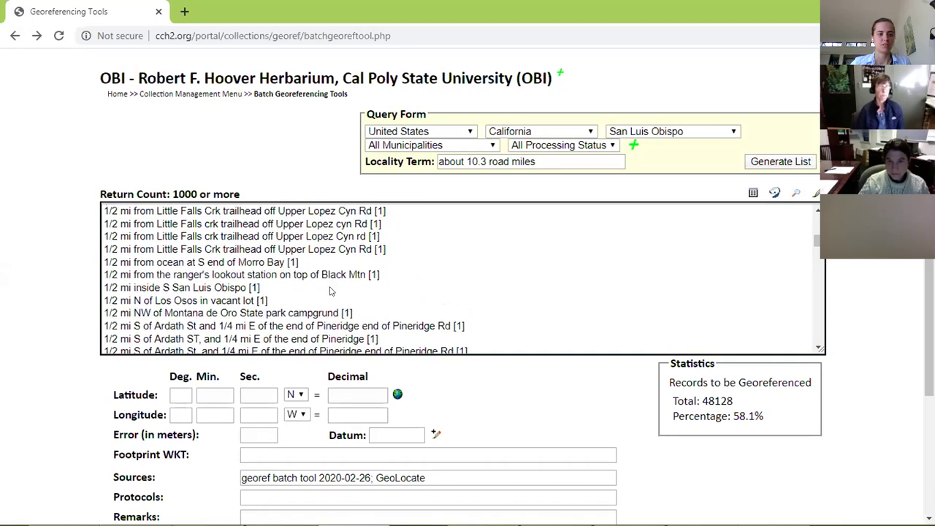
scroll(204, 333, "down", 10)
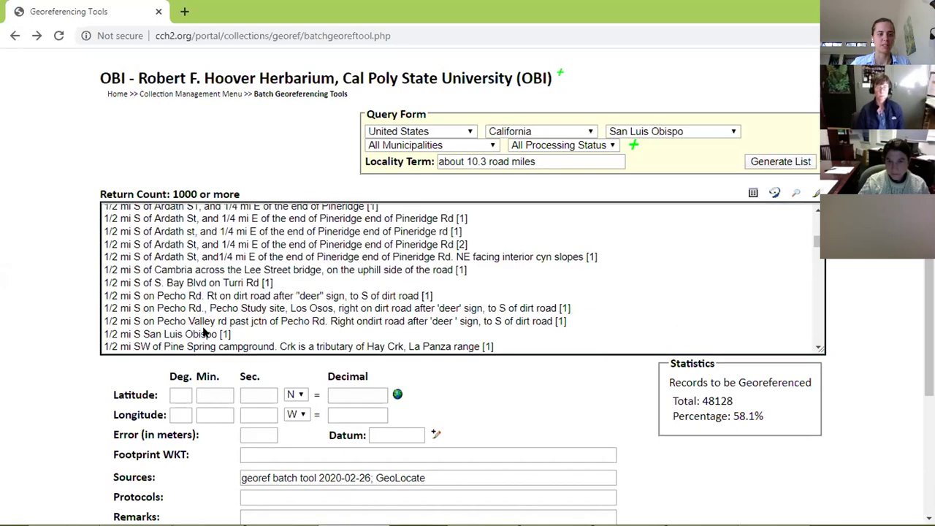
scroll(205, 333, "down", 8)
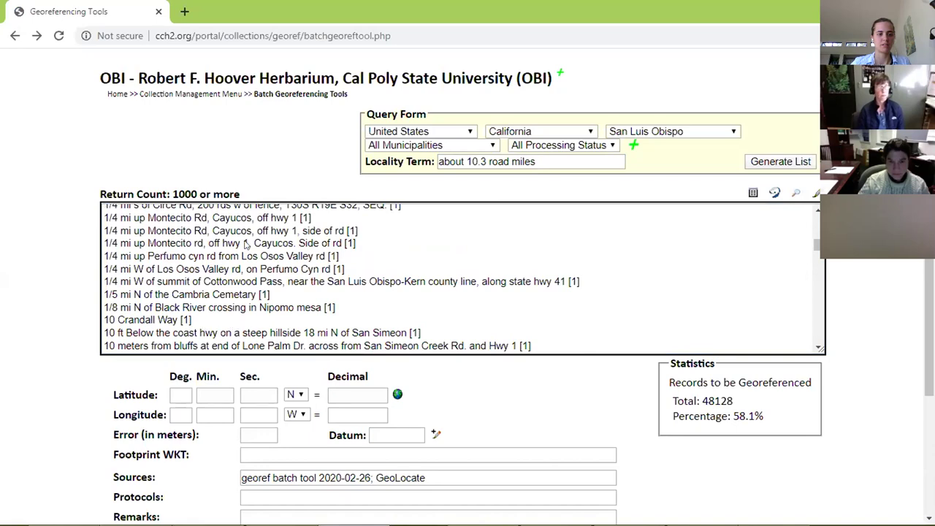
left_click(122, 219)
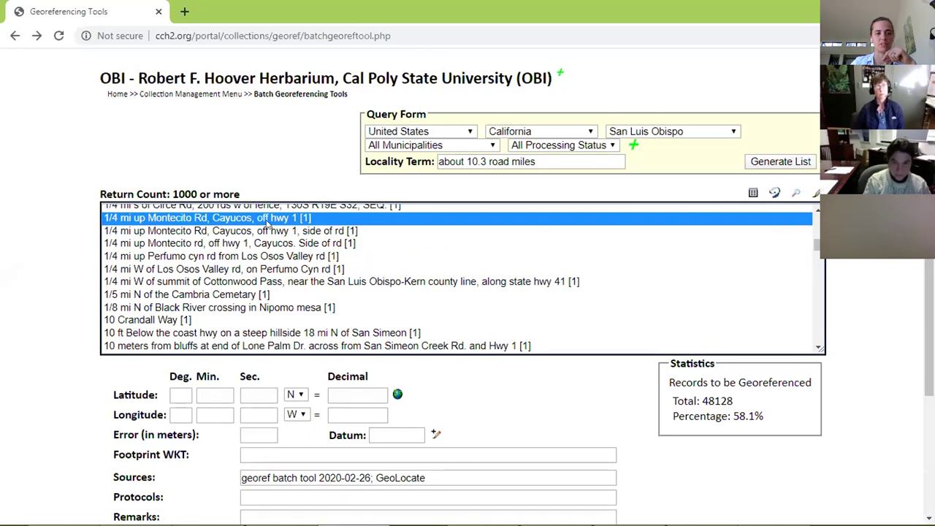
left_click(774, 193)
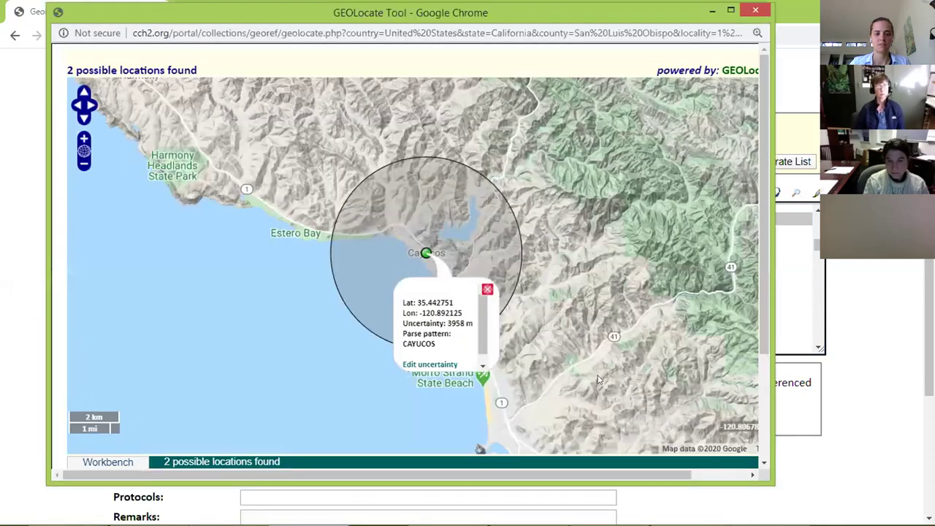
Dismiss the Cayucos marker's information bubble and review the possible locations on the map with their coordinates and uncertainties.
left_click(488, 289)
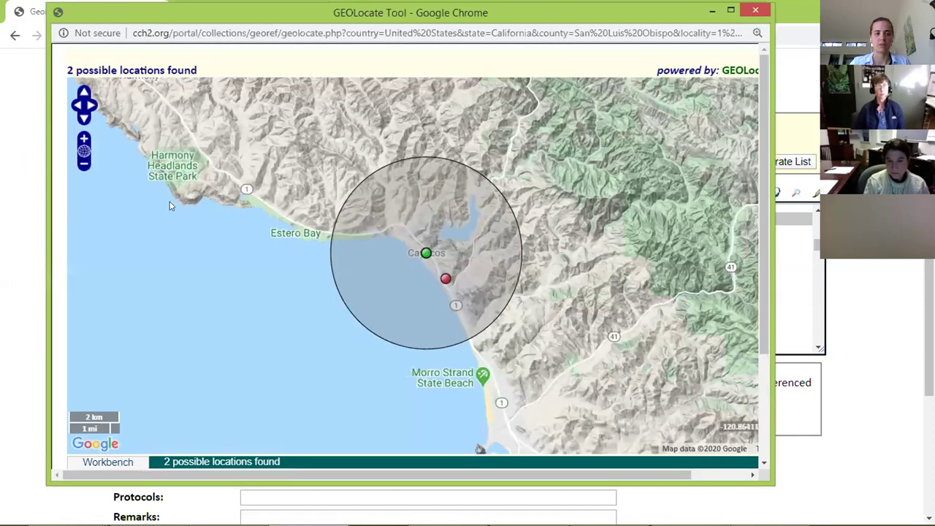
left_click(82, 138)
left_click(81, 139)
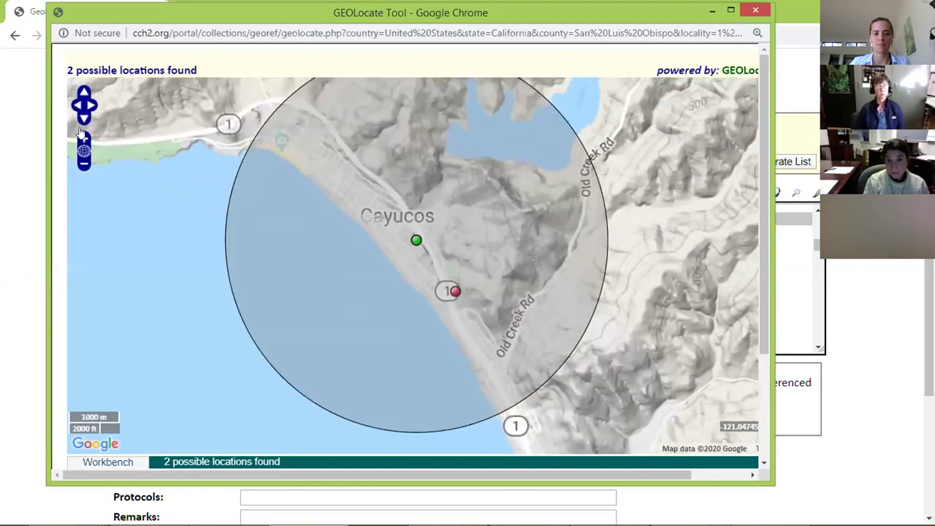
left_click(219, 461)
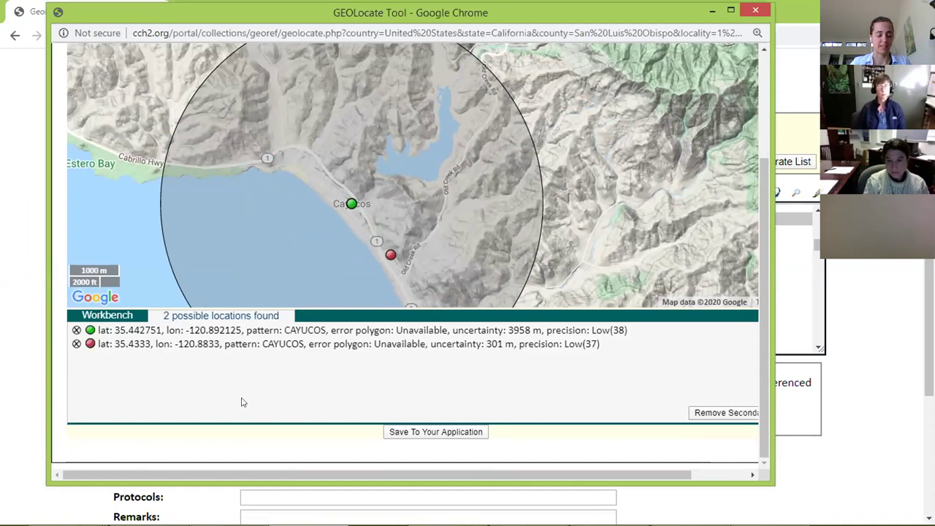
scroll(214, 416, "up", 1)
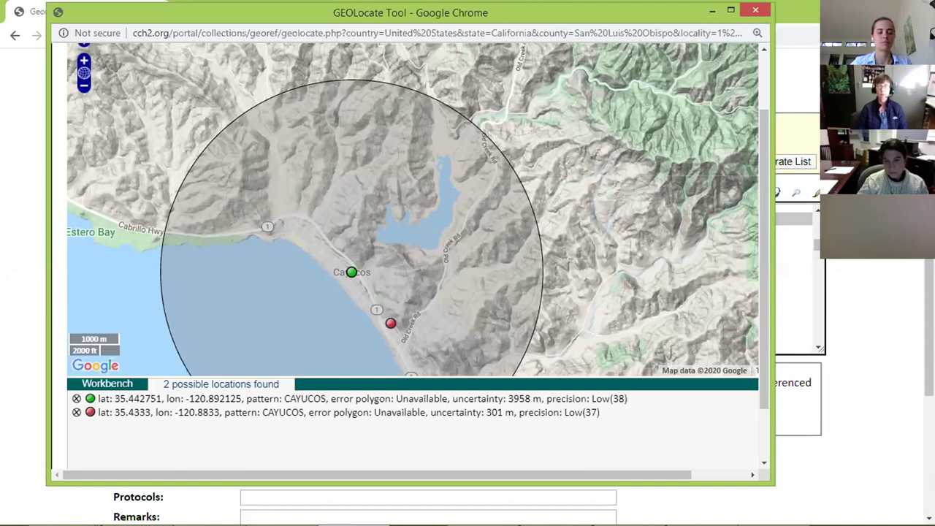
Show the GEOLocate Workbench and search Google in a new browser window for "Montecito Road, Cayucos, CA".
key("ctrl+n")
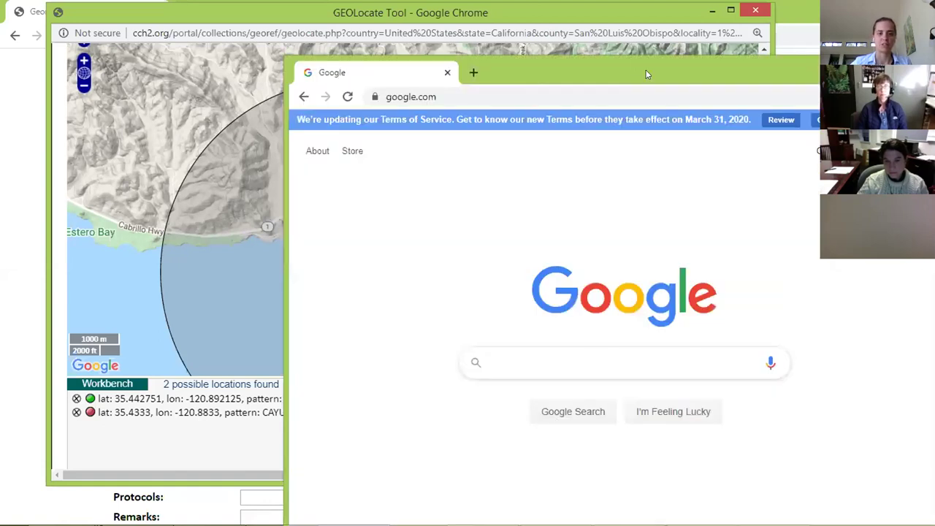
left_click_drag(628, 81, 669, 265)
left_click(128, 383)
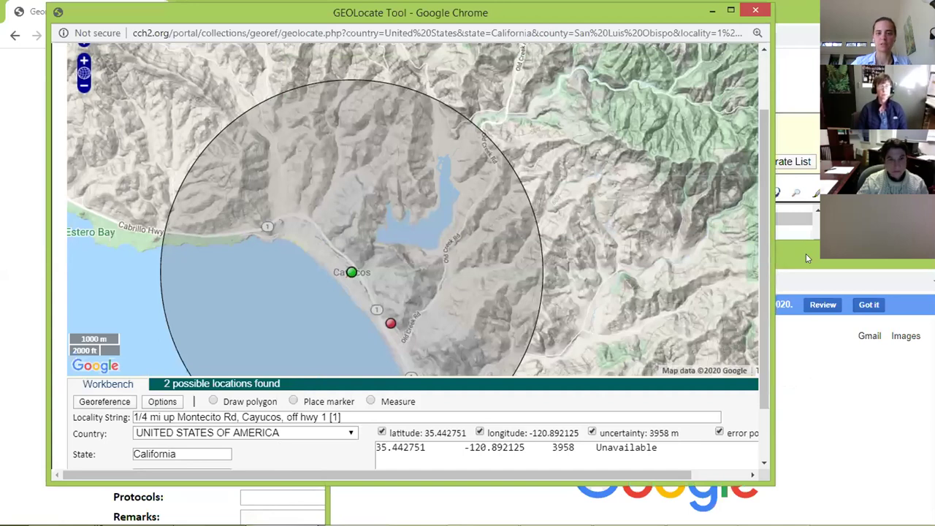
left_click_drag(806, 253, 608, 14)
left_click(366, 307)
type("monte")
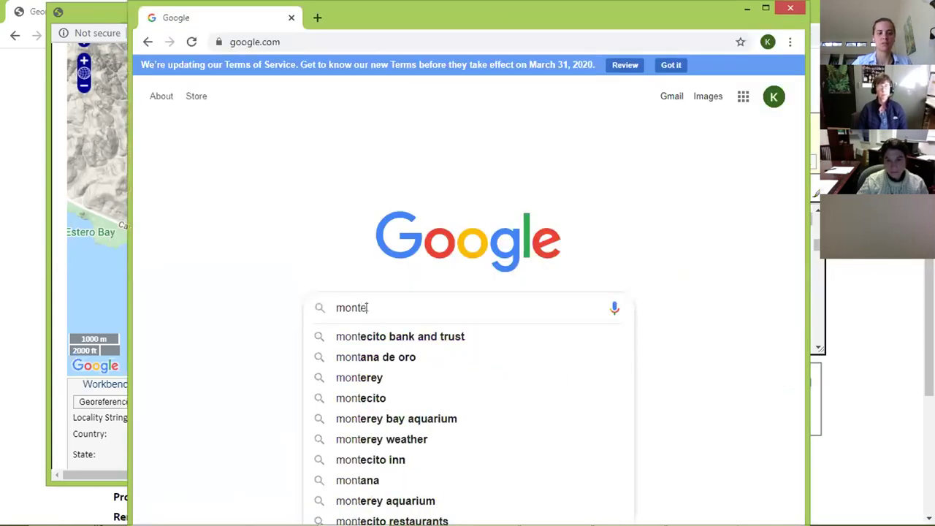
type("cito road cayu")
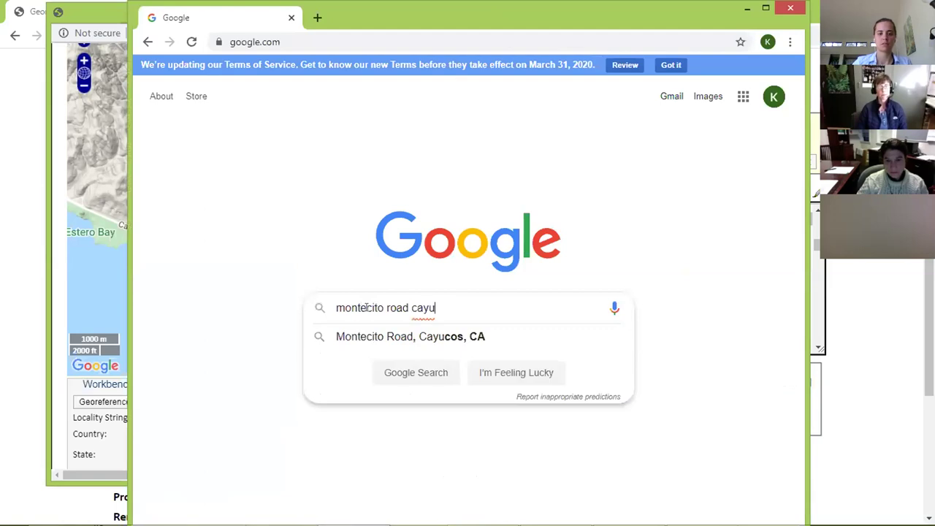
key("Down")
key("Return")
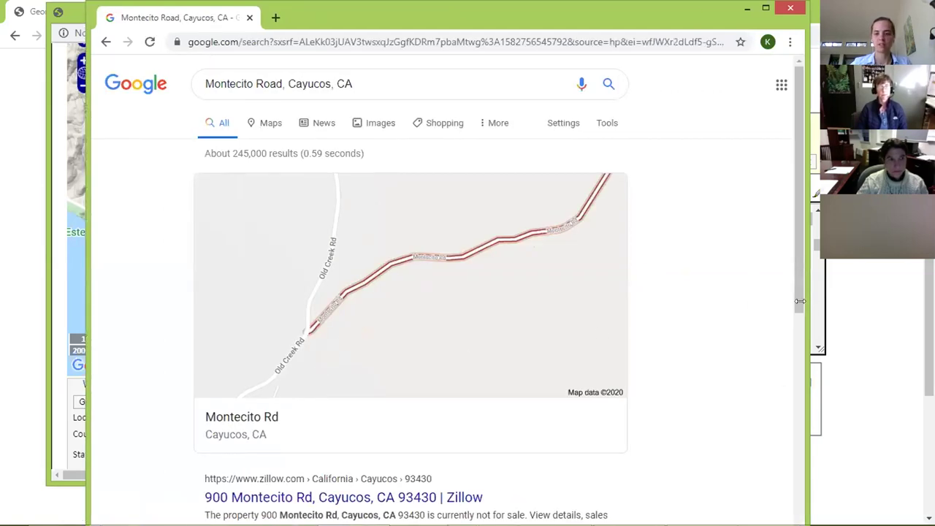
Widen the browser window and open the Montecito Rd result in Google Maps, showing the surrounding Cayucos area.
left_click_drag(800, 301, 891, 301)
left_click(463, 303)
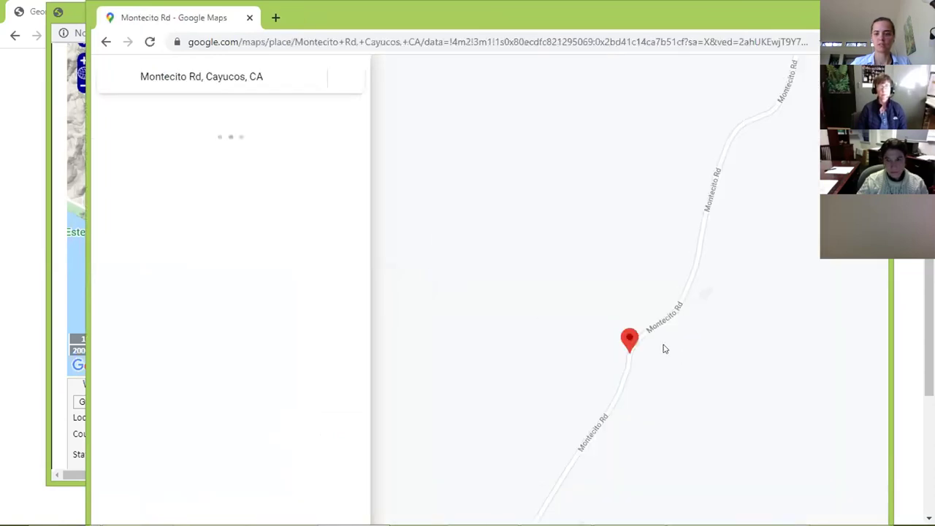
scroll(664, 349, "down", 5)
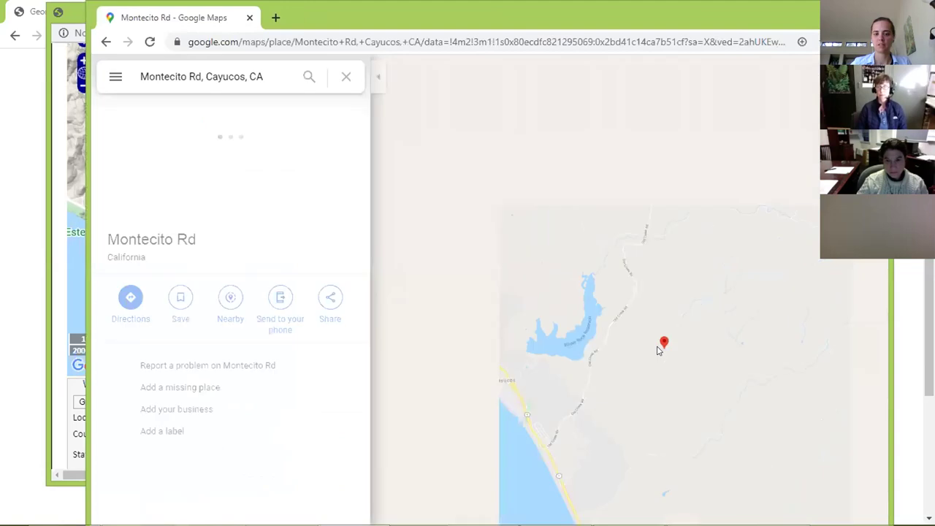
scroll(660, 293, "down", 2)
scroll(618, 258, "up", 2)
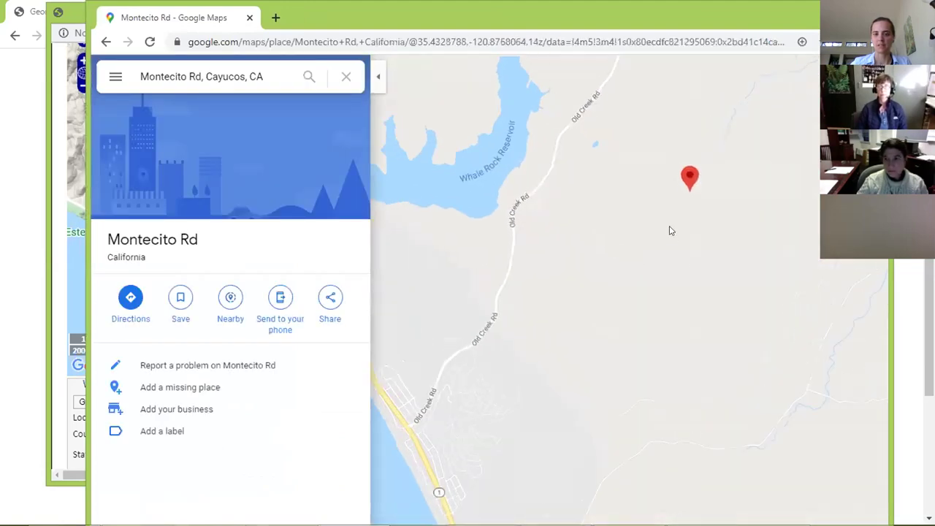
Examine on Google Maps how Montecito Rd, Old Creek Rd and Highway 1 connect near Cayucos.
scroll(671, 231, "up", 1)
left_click_drag(674, 226, 611, 225)
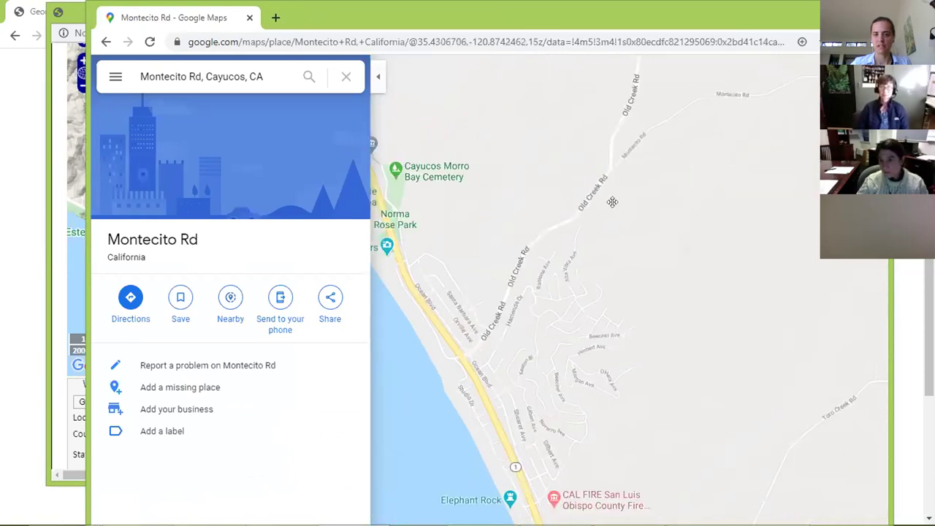
scroll(610, 184, "up", 1)
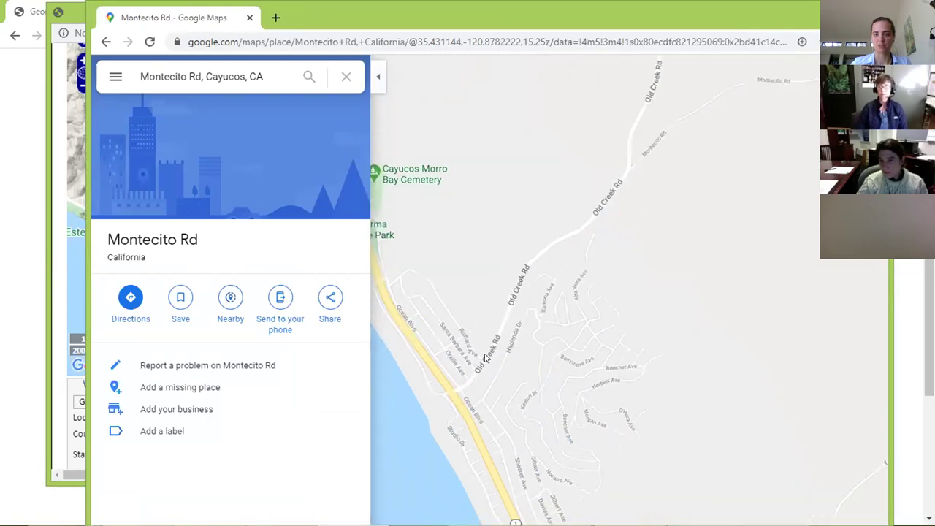
left_click_drag(599, 212, 537, 317)
left_click_drag(611, 318, 735, 214)
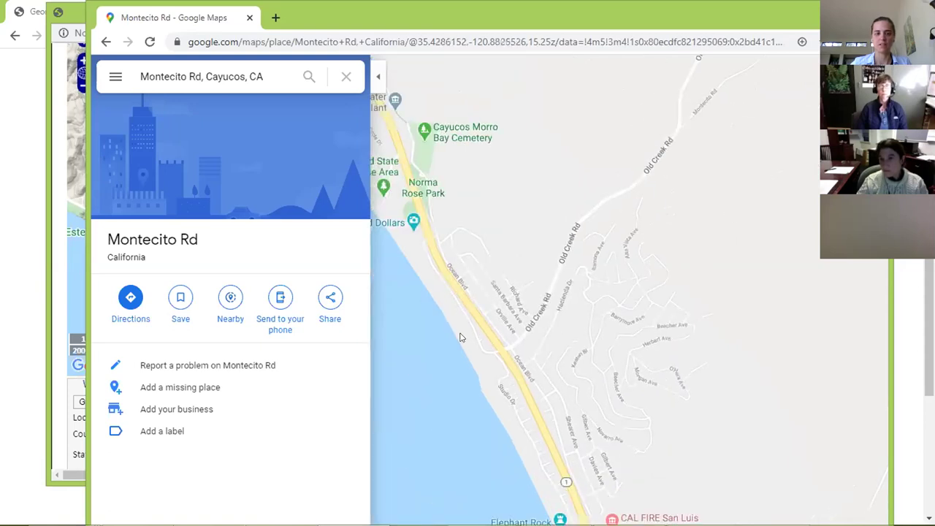
left_click_drag(541, 285, 491, 267)
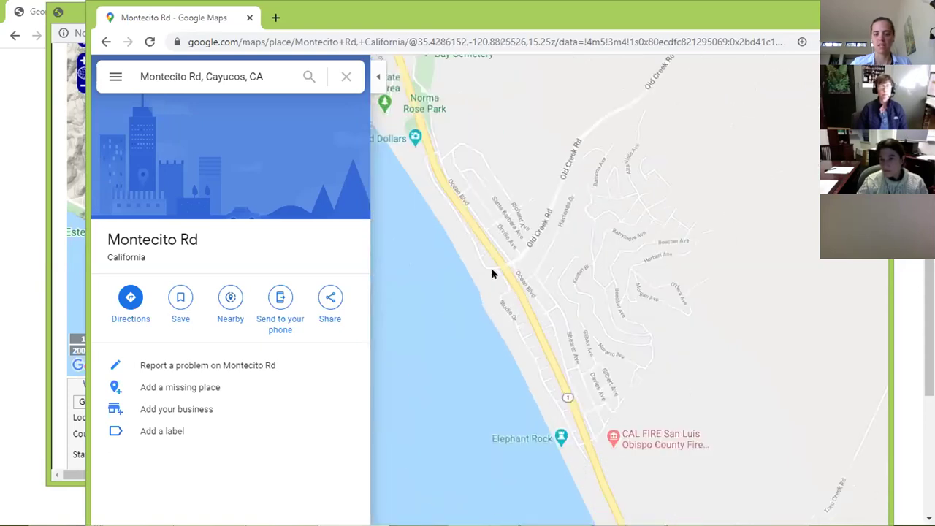
scroll(647, 251, "down", 1)
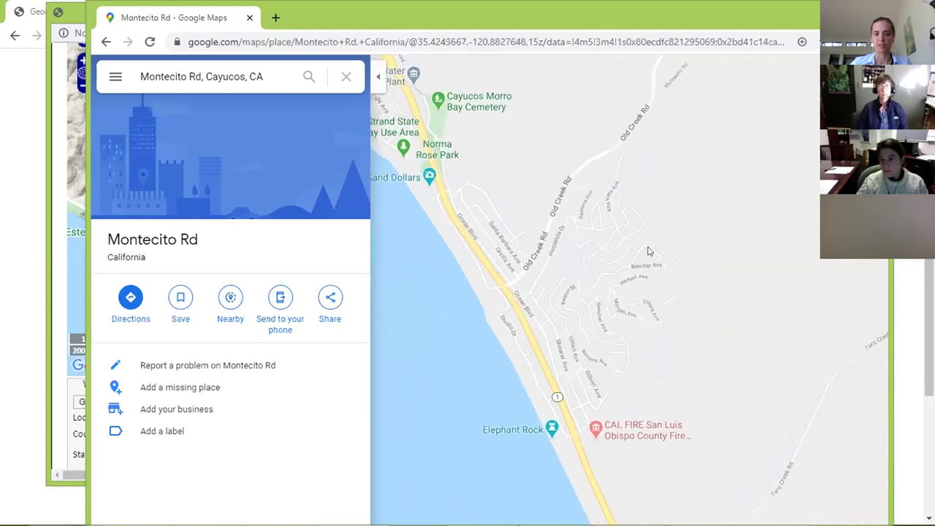
mouse_move(602, 297)
left_mouse_down()
mouse_move(637, 265)
mouse_move(650, 303)
left_mouse_up()
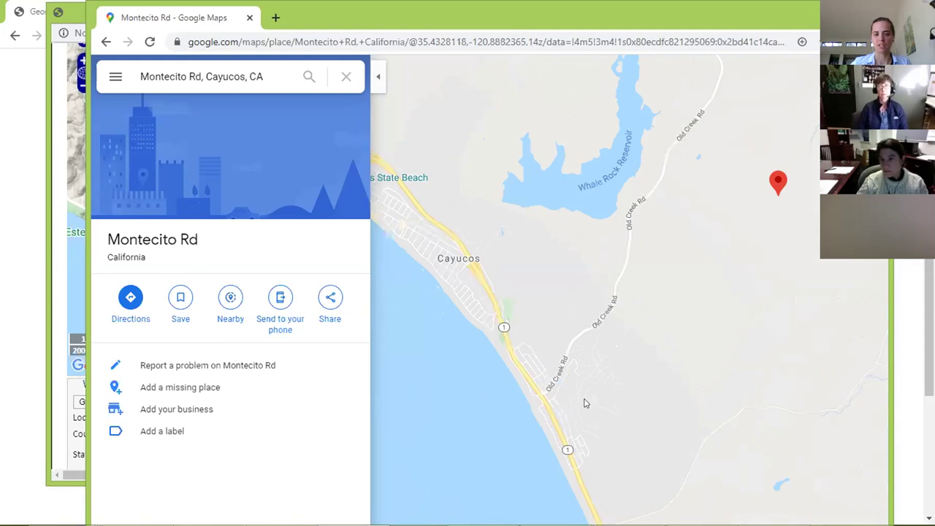
Switch back to the GEOLocate tool and move the green marker from Cayucos inland, to the east of Whale Rock Reservoir.
left_click(58, 261)
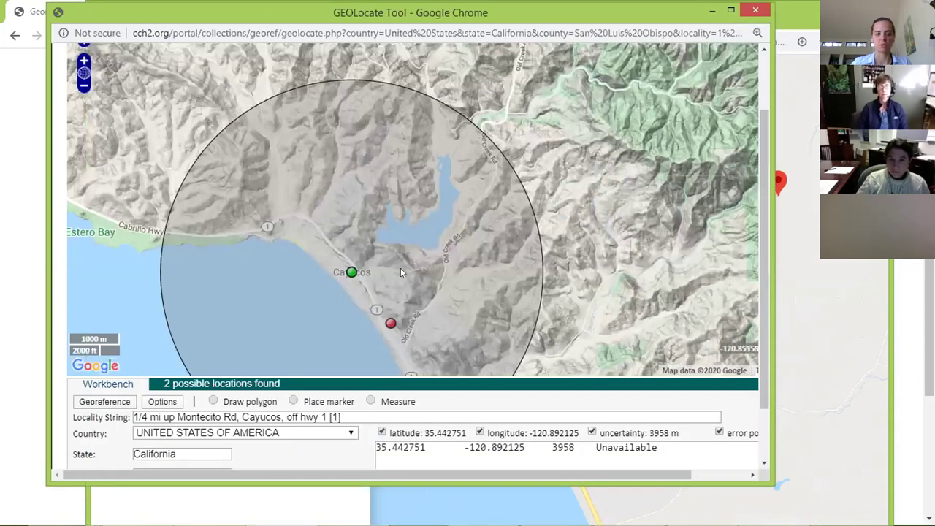
mouse_move(351, 272)
left_mouse_down()
mouse_move(328, 252)
mouse_move(642, 215)
left_mouse_up()
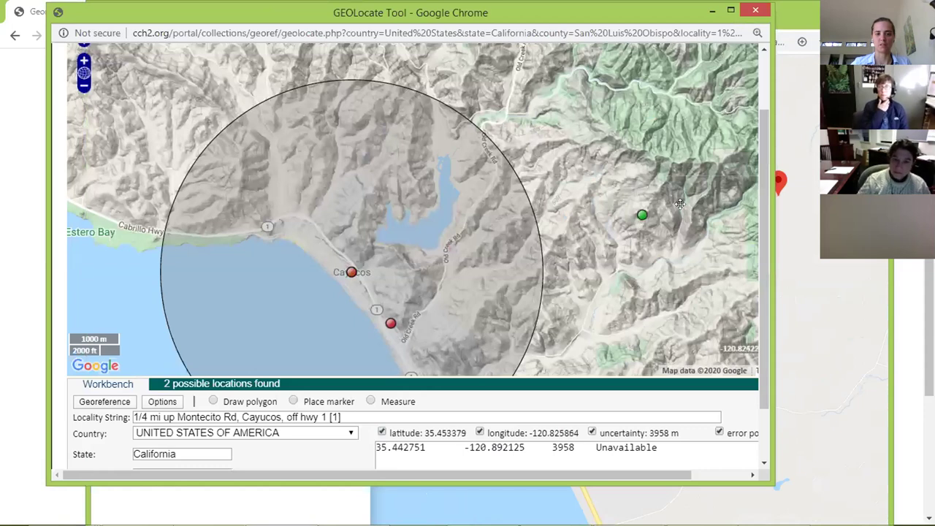
scroll(436, 270, "up", 2)
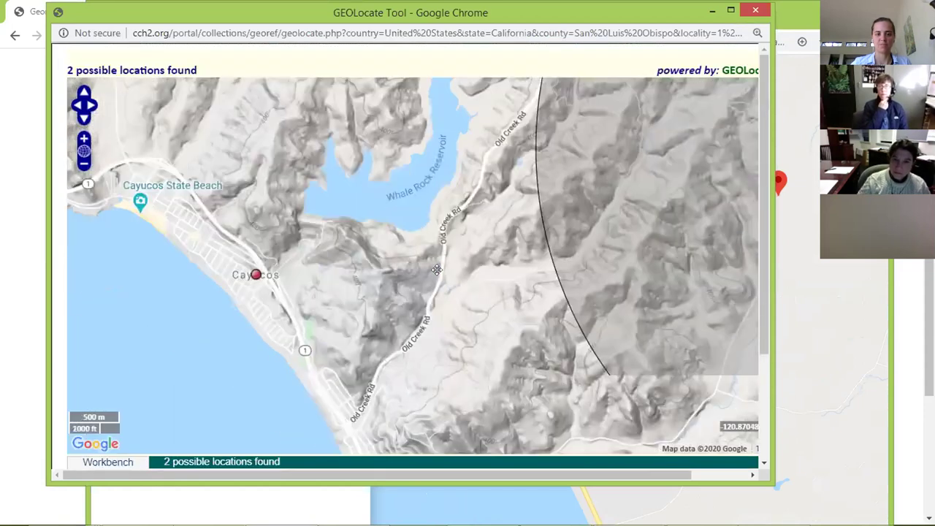
scroll(436, 270, "up", 3)
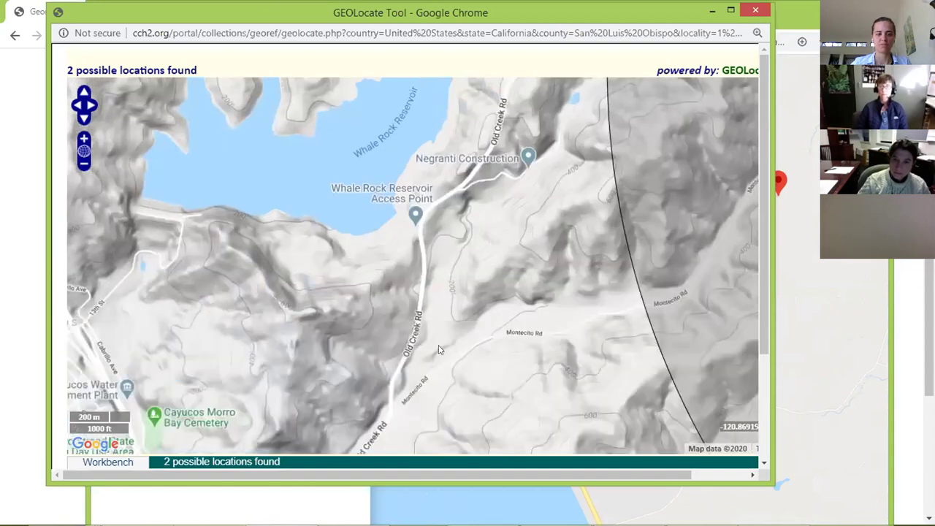
Examine Montecito Rd from its Old Creek Rd junction against the locality string's "1/4 mi" and "off hwy 1".
left_click_drag(438, 349, 448, 255)
left_click_drag(421, 324, 430, 288)
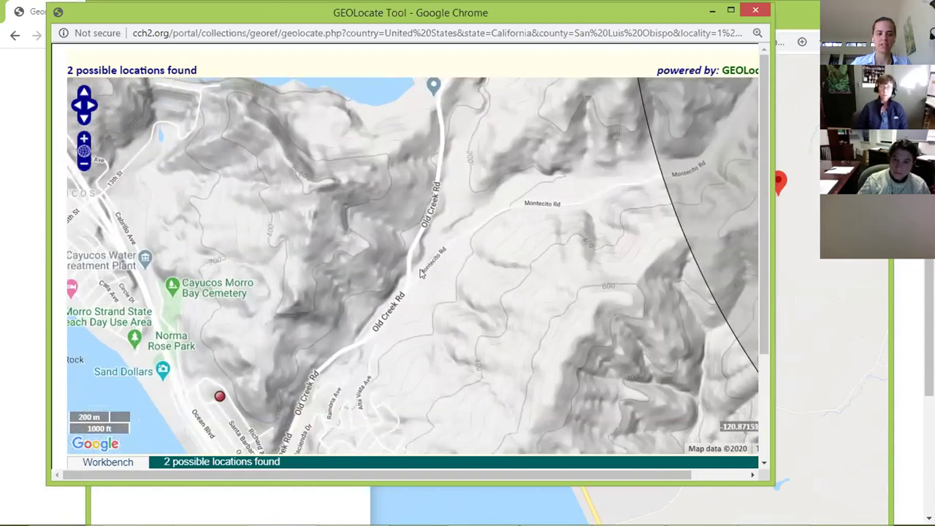
scroll(290, 461, "down", 1)
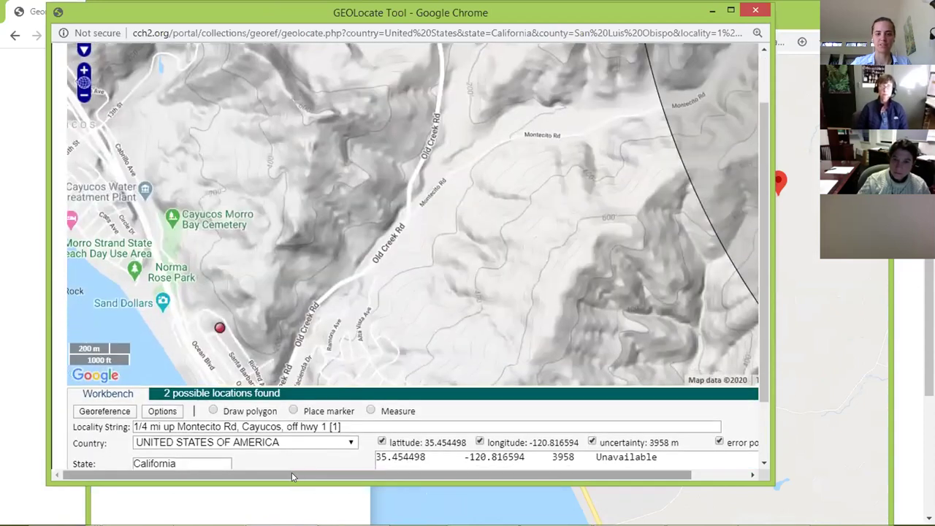
left_click_drag(404, 239, 438, 185)
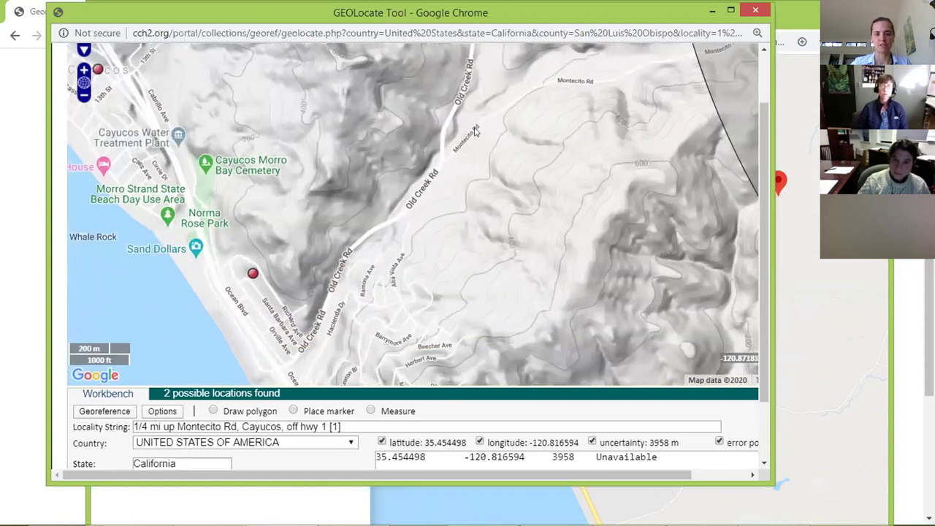
left_click_drag(460, 262, 479, 231)
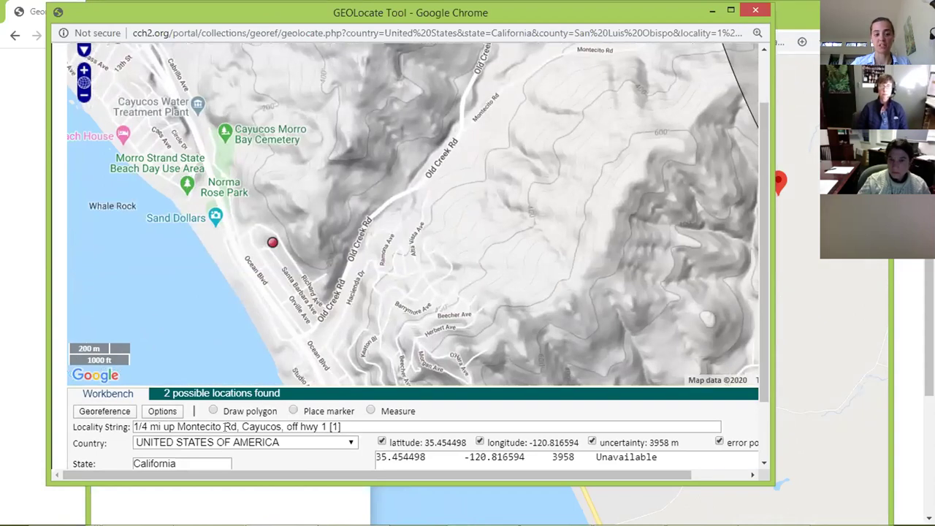
left_click_drag(324, 427, 286, 427)
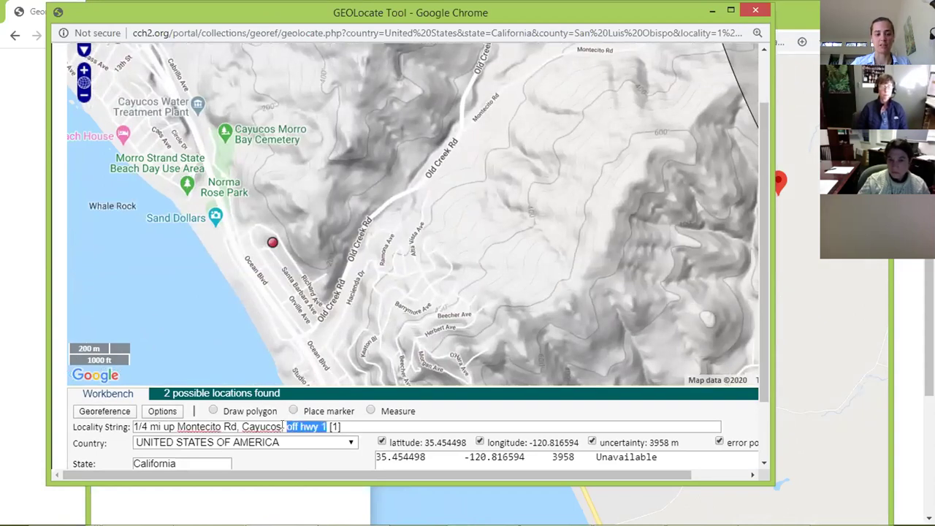
left_click(133, 426)
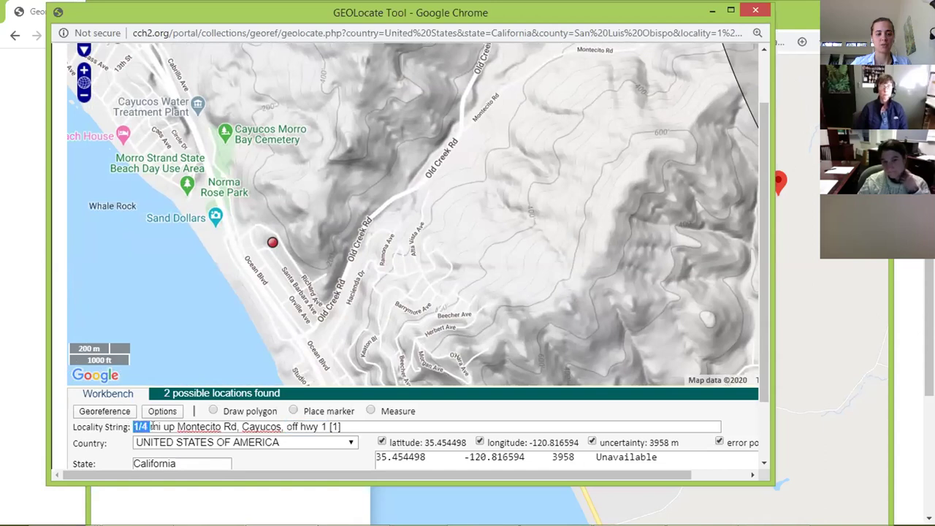
left_click_drag(401, 240, 289, 332)
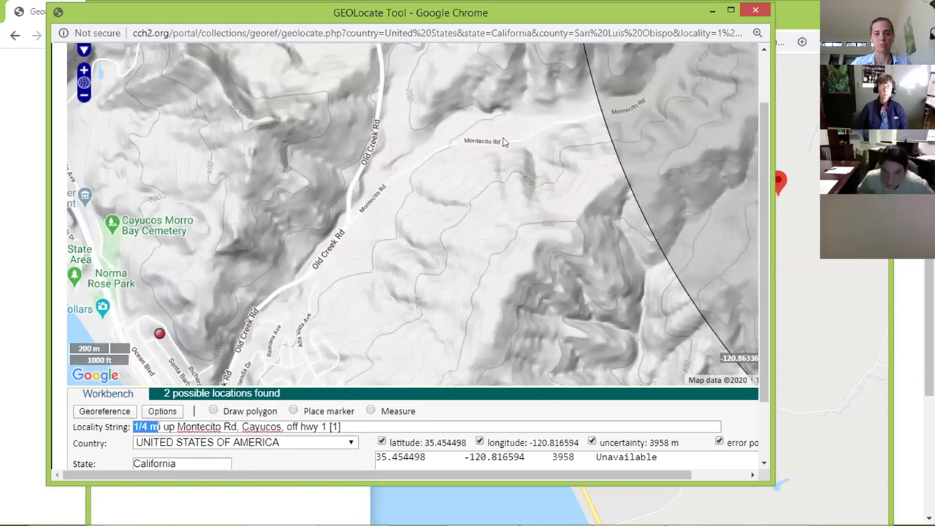
Measure the distance along Montecito Rd from its Old Creek Rd junction toward the northeast.
left_click(455, 415)
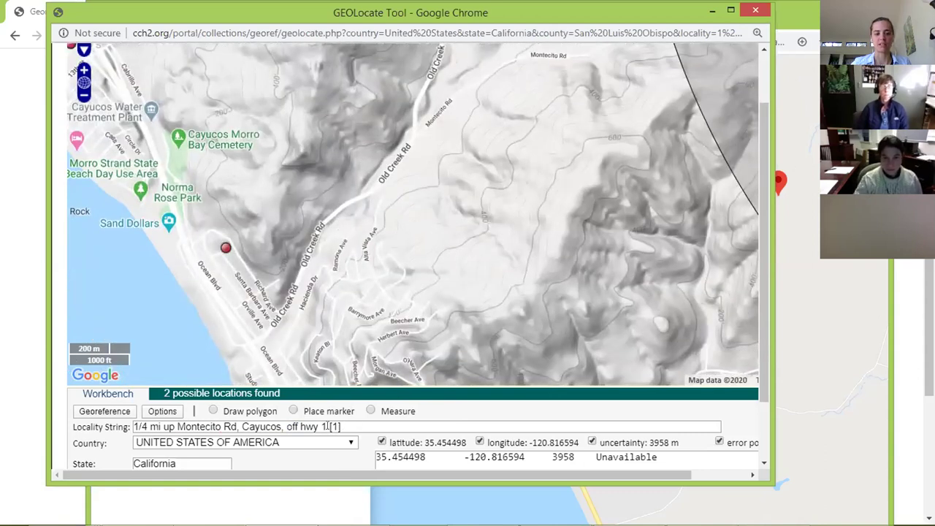
left_click_drag(325, 296, 235, 340)
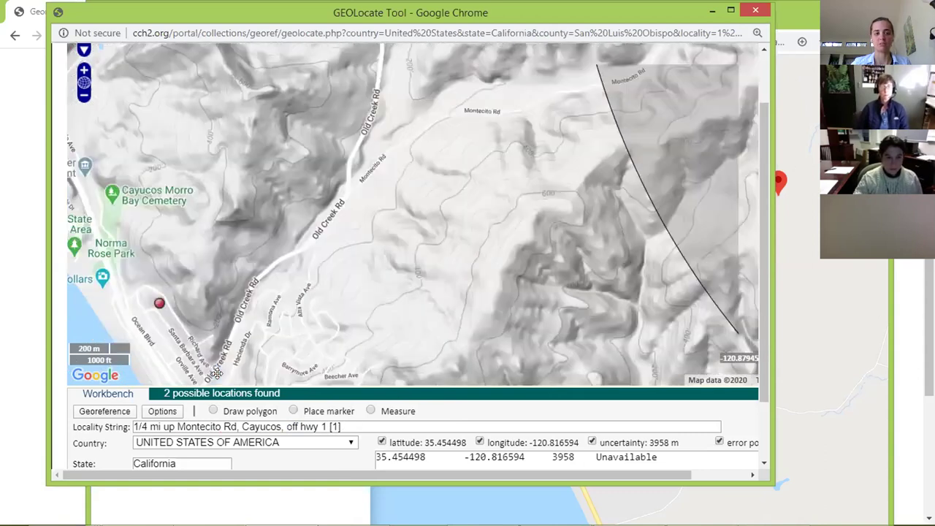
left_click_drag(363, 200, 286, 279)
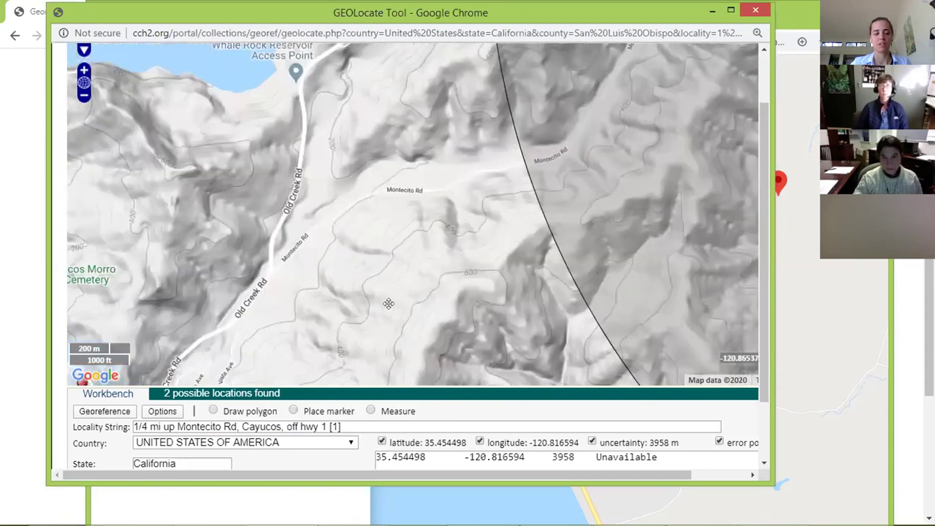
left_click_drag(388, 303, 435, 269)
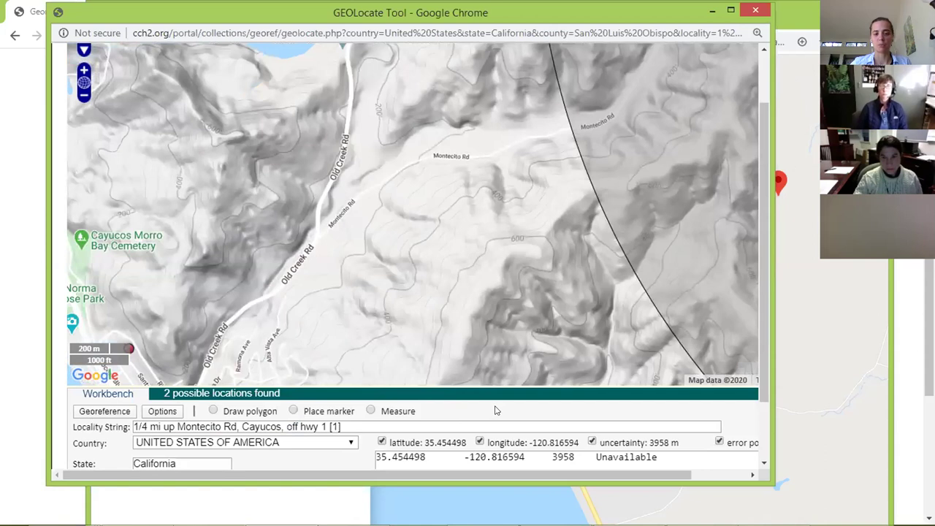
scroll(495, 411, "down", 1)
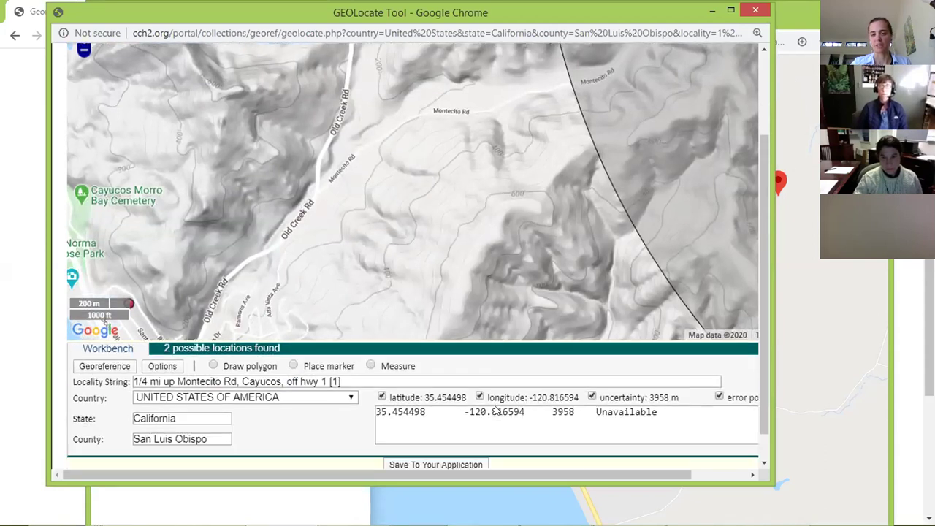
scroll(577, 332, "up", 2)
left_click_drag(580, 372, 463, 327)
mouse_move(256, 336)
left_mouse_down()
mouse_move(308, 311)
mouse_move(357, 268)
mouse_move(335, 261)
left_mouse_up()
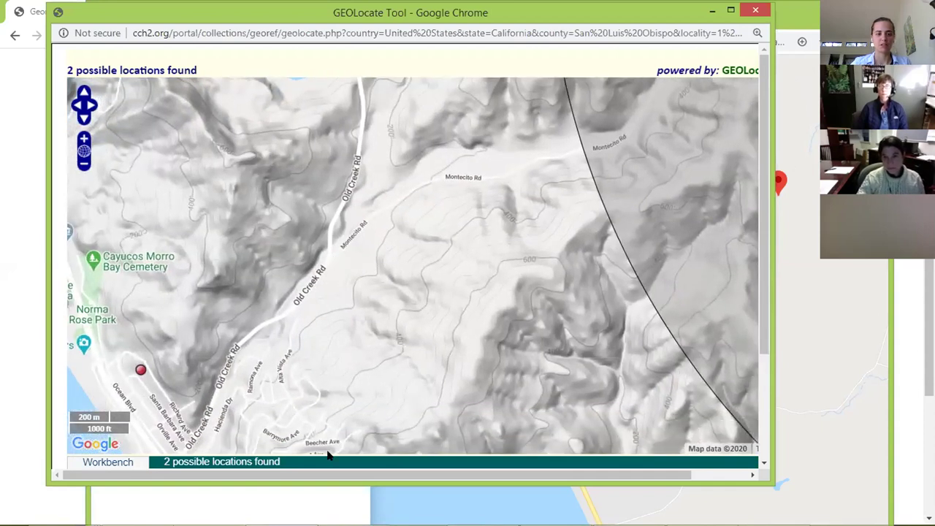
scroll(328, 464, "down", 1)
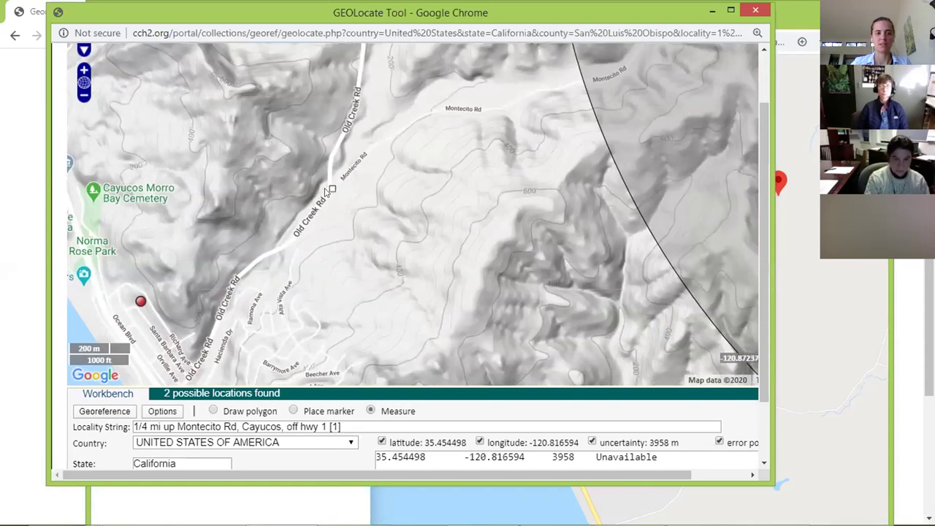
left_click(333, 190)
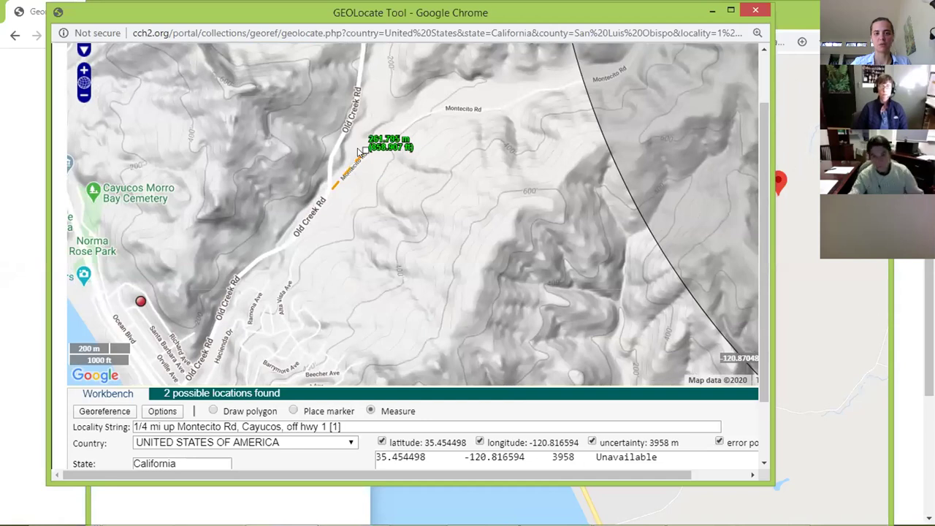
Switch to the Google Maps window showing Montecito Rd and maximize it.
left_click(793, 28)
left_click_drag(792, 27, 608, 27)
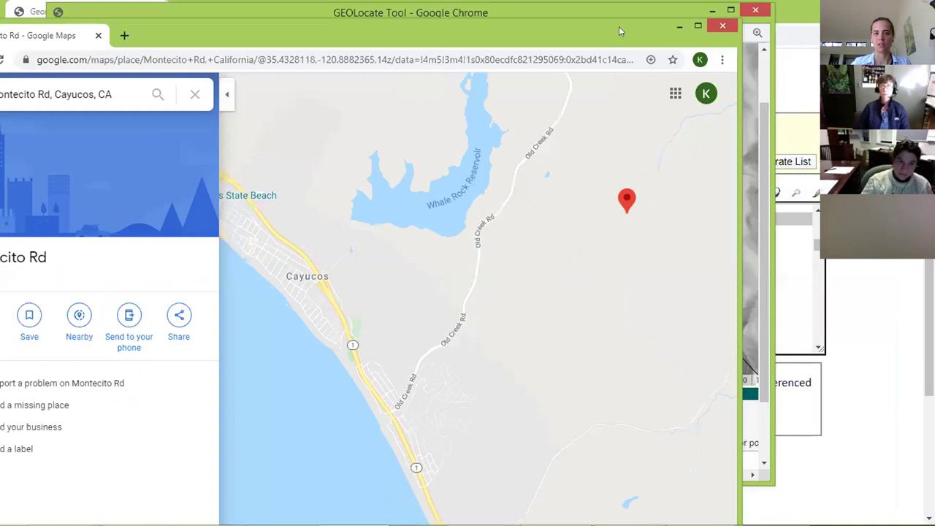
double_click(619, 26)
Set the junction of Old Creek Rd and Montecito Rd as the starting point for driving directions.
scroll(649, 245, "down", 3)
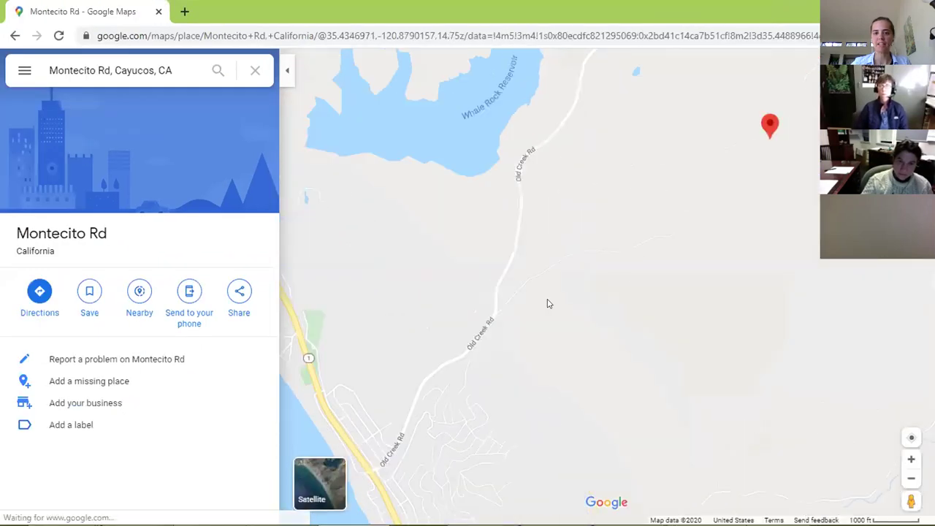
scroll(562, 300, "up", 3)
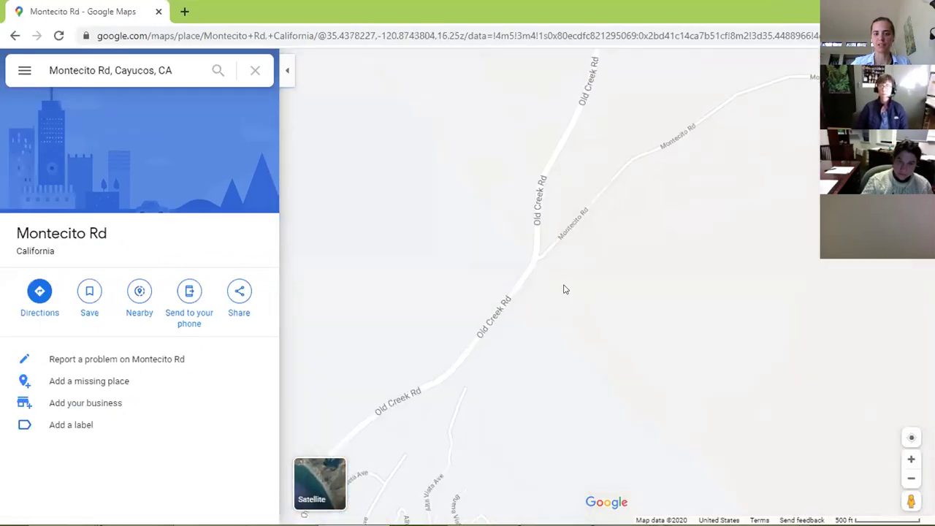
right_click(521, 249)
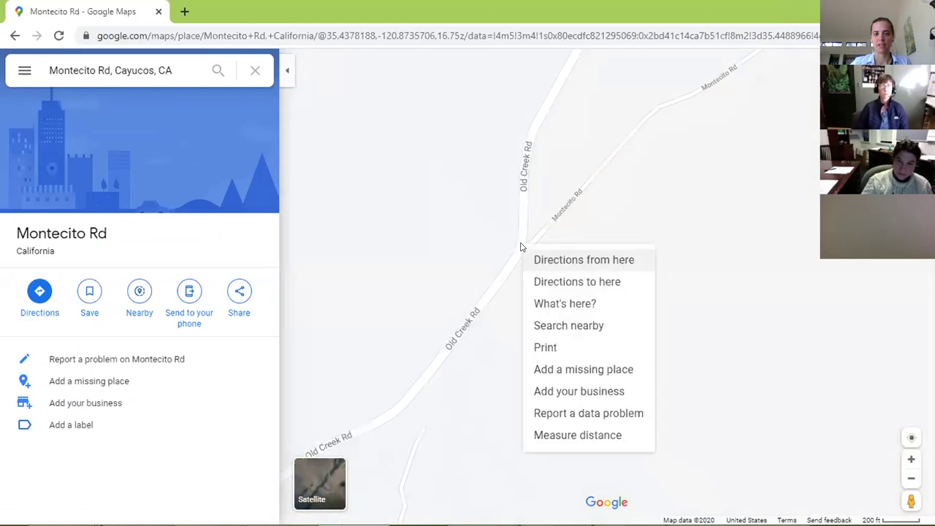
left_click(547, 303)
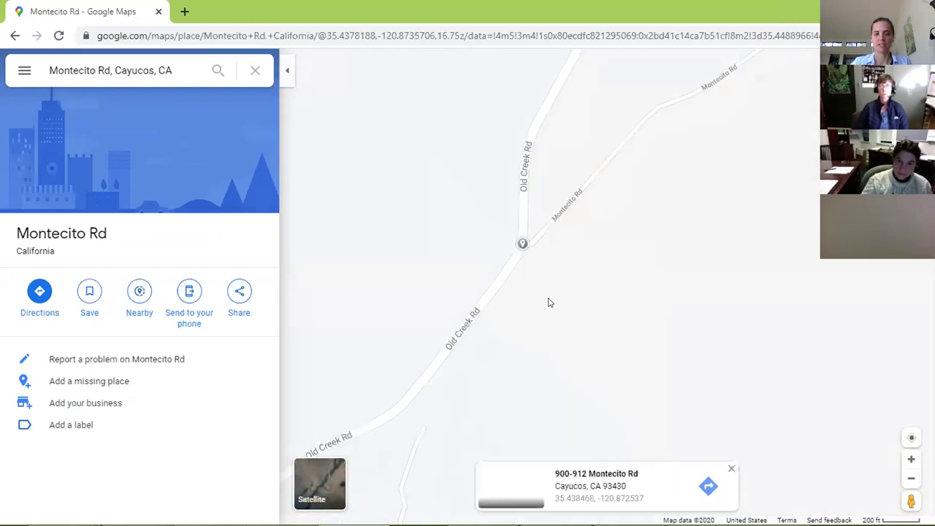
left_click(708, 487)
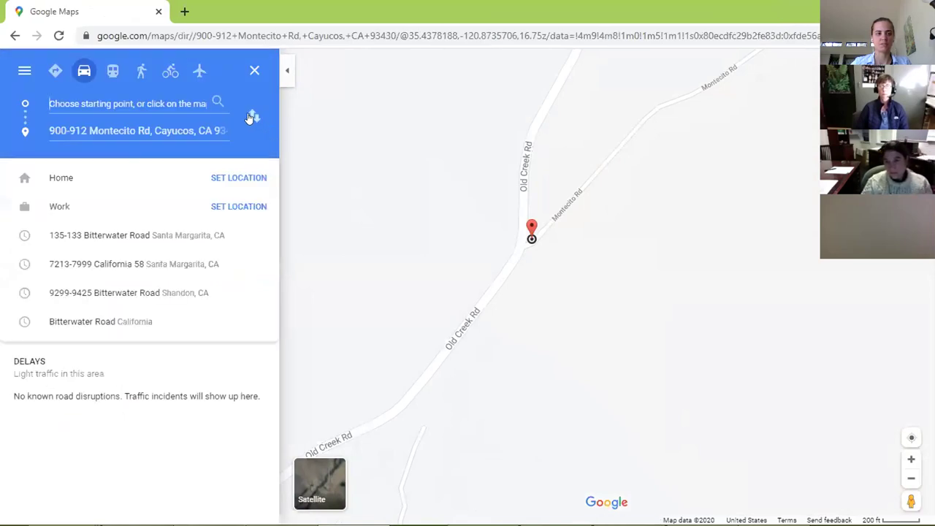
left_click(251, 116)
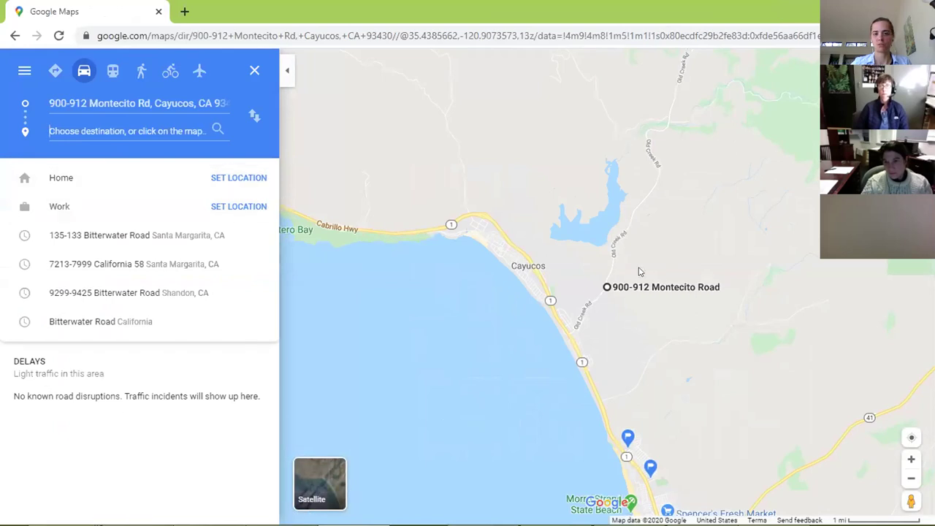
Place the directions' destination on Montecito Rd northeast of the junction, then extend it up the road for a 0.2-mile route.
scroll(621, 292, "up", 3)
scroll(616, 292, "up", 3)
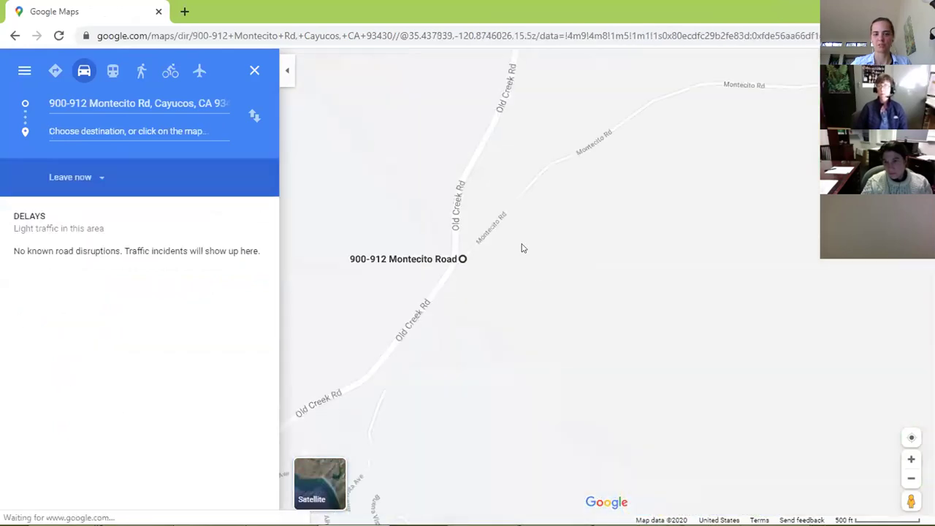
left_click(509, 205)
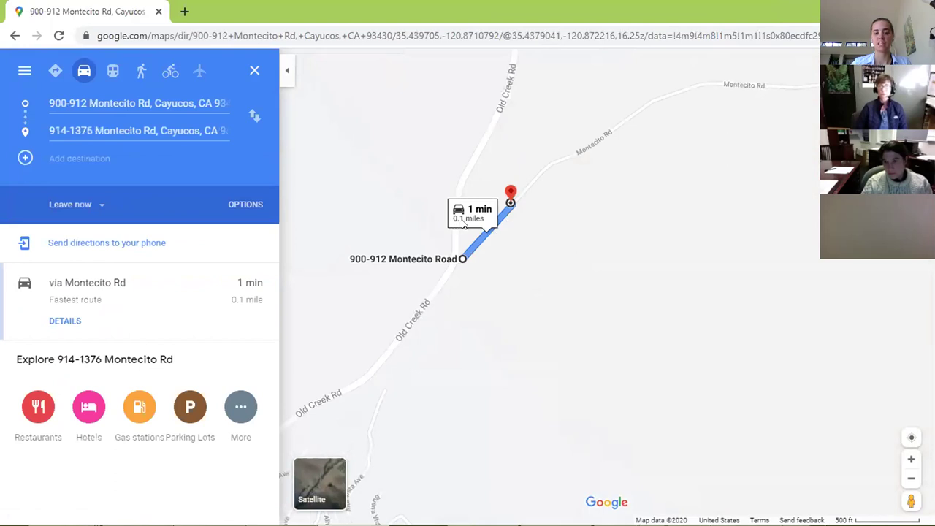
mouse_move(510, 199)
left_mouse_down()
mouse_move(550, 152)
mouse_move(600, 120)
mouse_move(568, 151)
left_mouse_up()
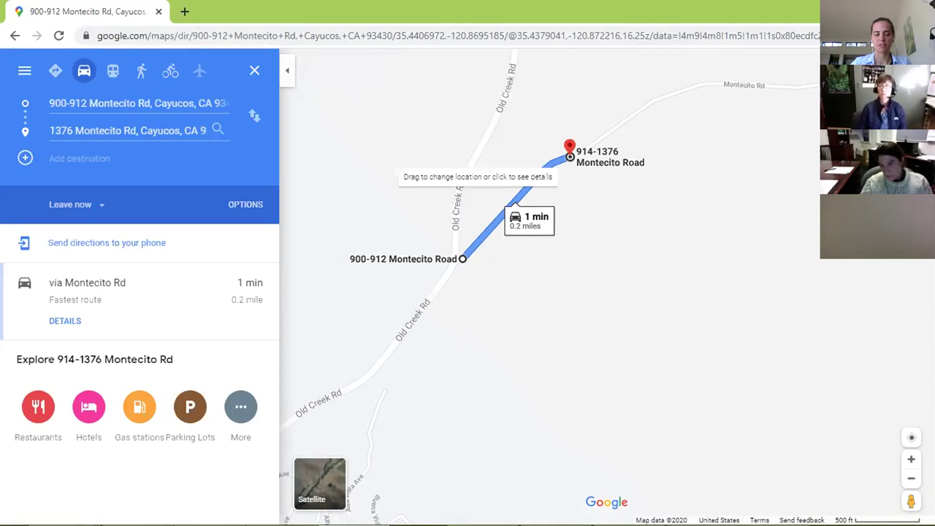
Switch back to the GEOLocate tool and widen its window so that the full map width fits.
left_click(286, 516)
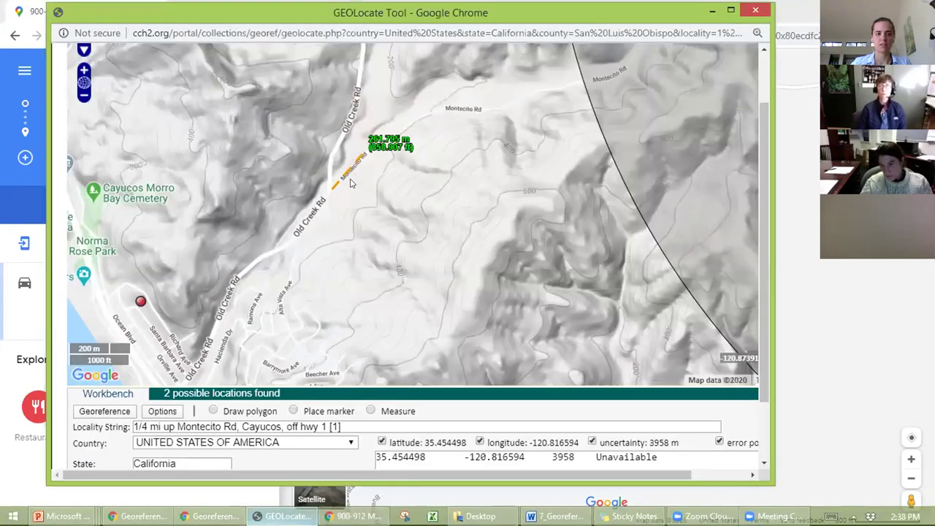
scroll(358, 190, "up", 1)
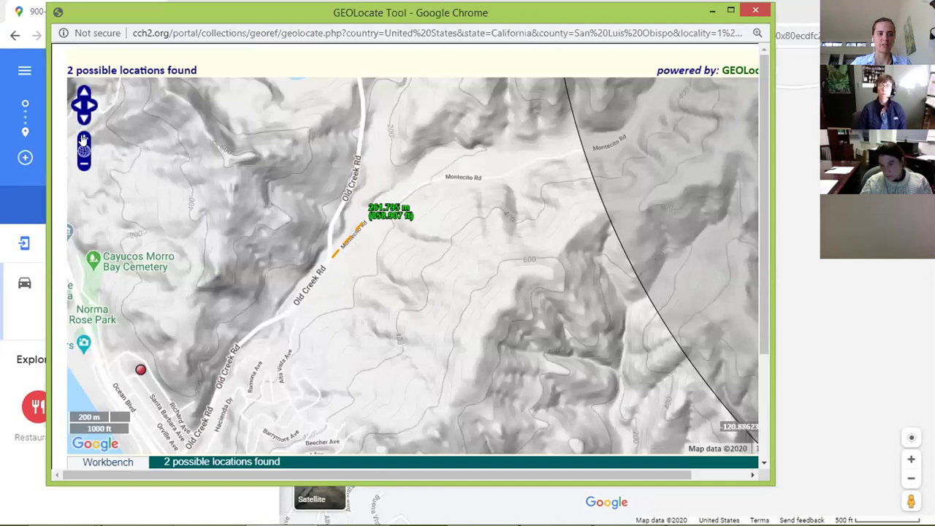
left_click_drag(374, 257, 448, 275)
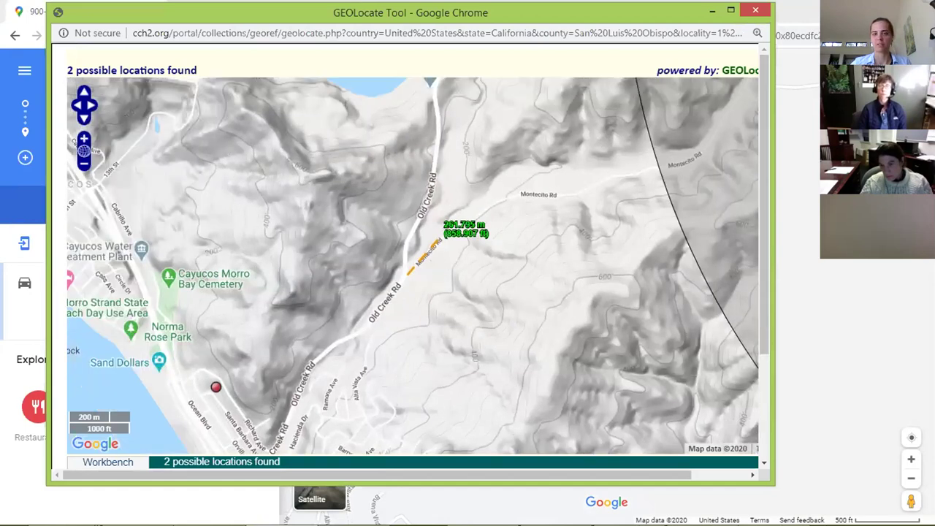
left_click_drag(774, 307, 906, 306)
left_click_drag(640, 27, 620, 36)
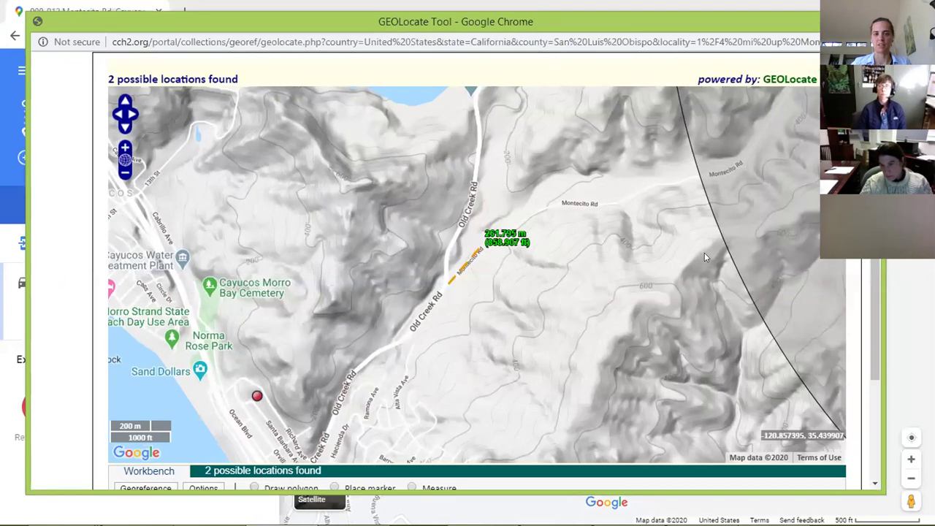
Compare the Google Hybrid, Google Satellite, Google Streets, Bing Hybrid, Bing Roads and ESRI USGS Topo USA base layers, and return to Google Terrain.
left_click(125, 174)
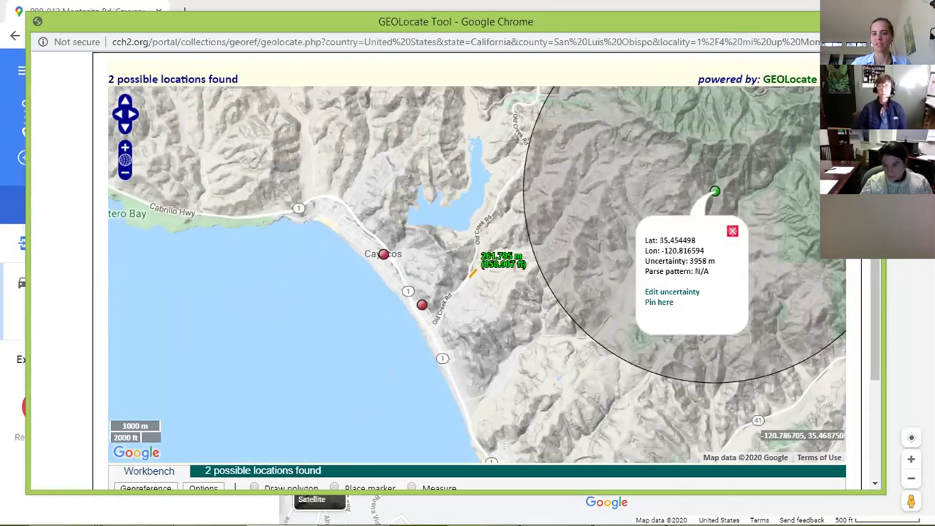
left_click(833, 117)
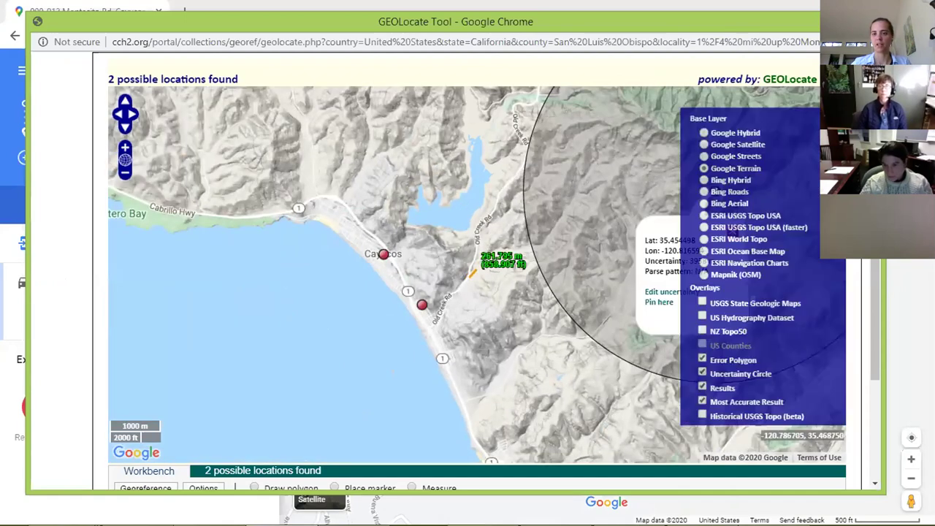
left_click(704, 134)
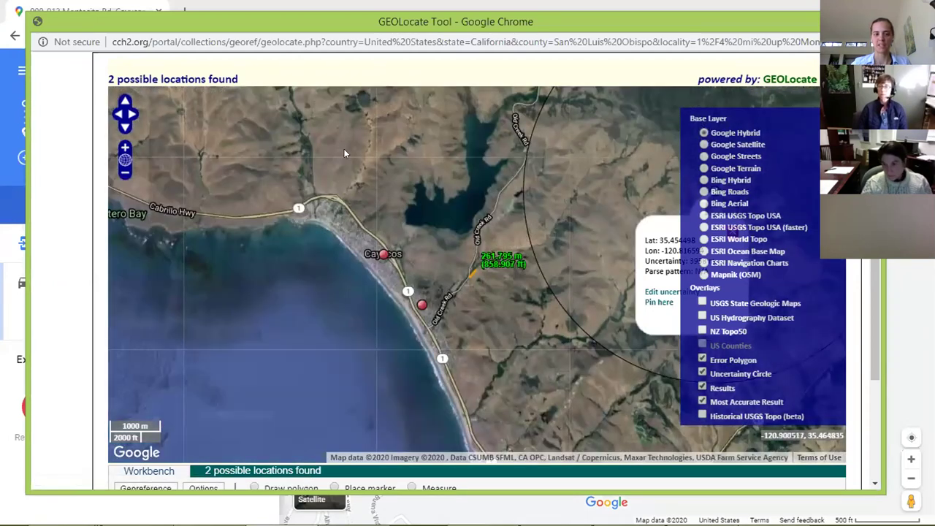
left_click(704, 144)
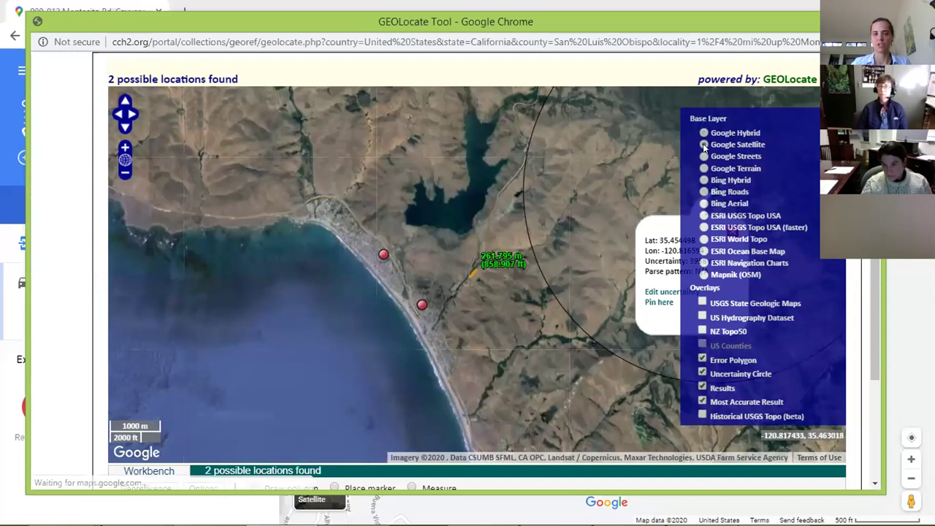
left_click(704, 157)
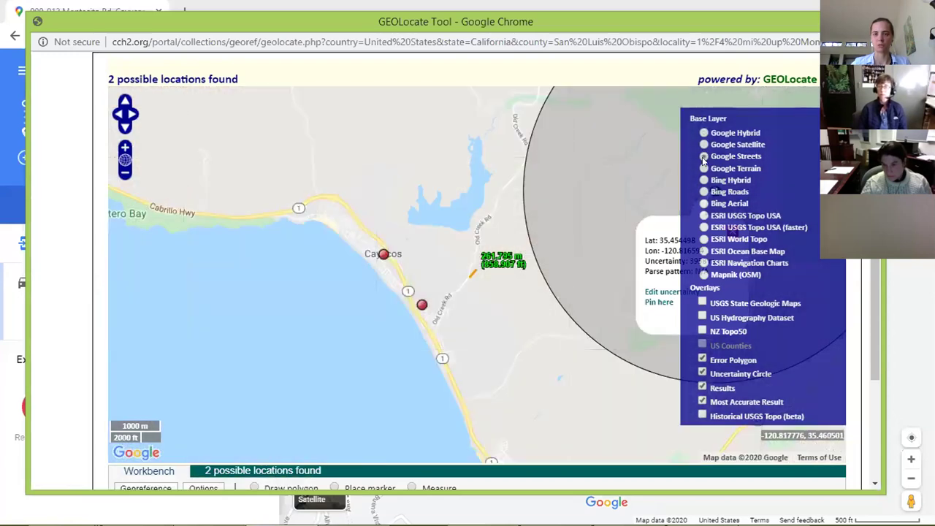
left_click(704, 180)
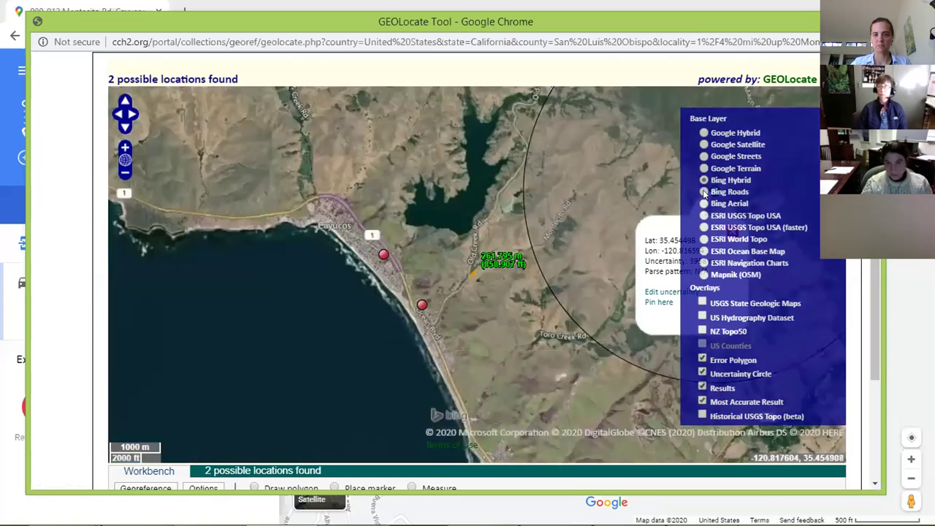
left_click(704, 191)
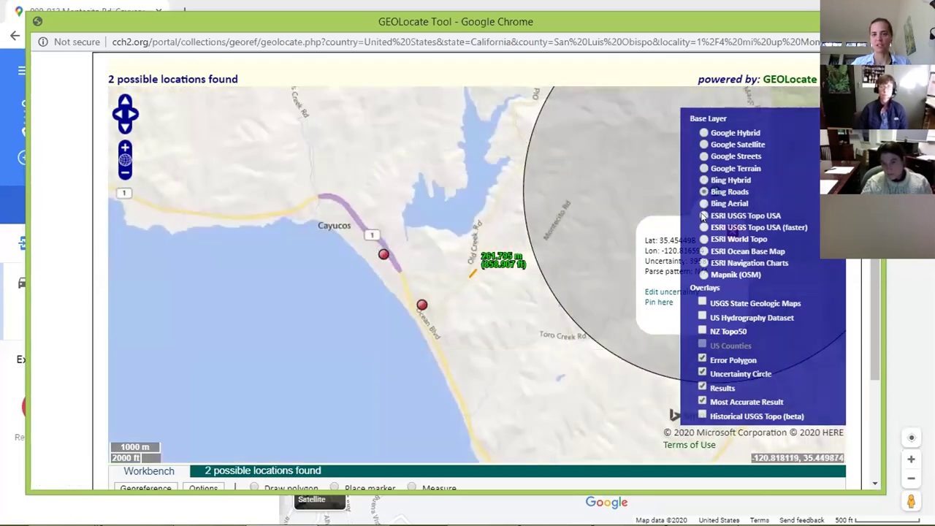
left_click(703, 216)
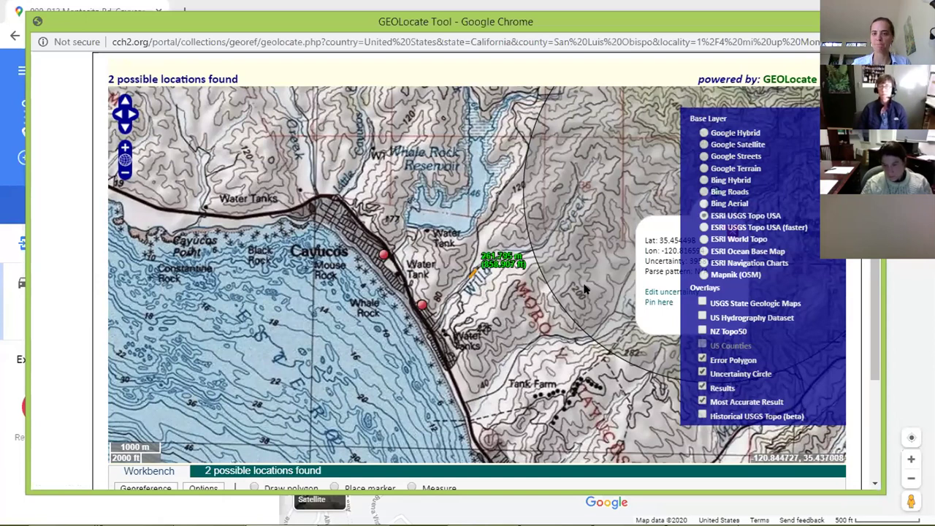
left_click(704, 169)
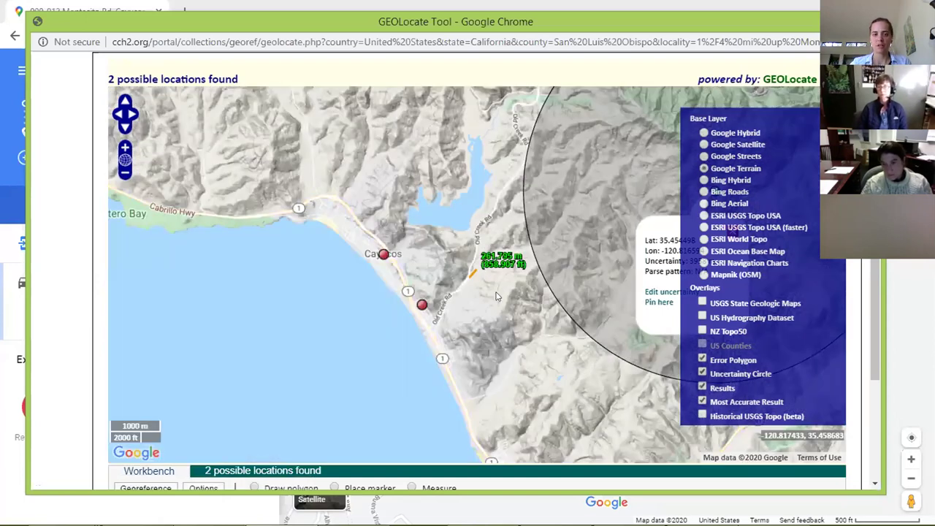
Change the base layer to Google Streets for a close view of the measured stretch of Montecito Rd.
left_click(125, 148)
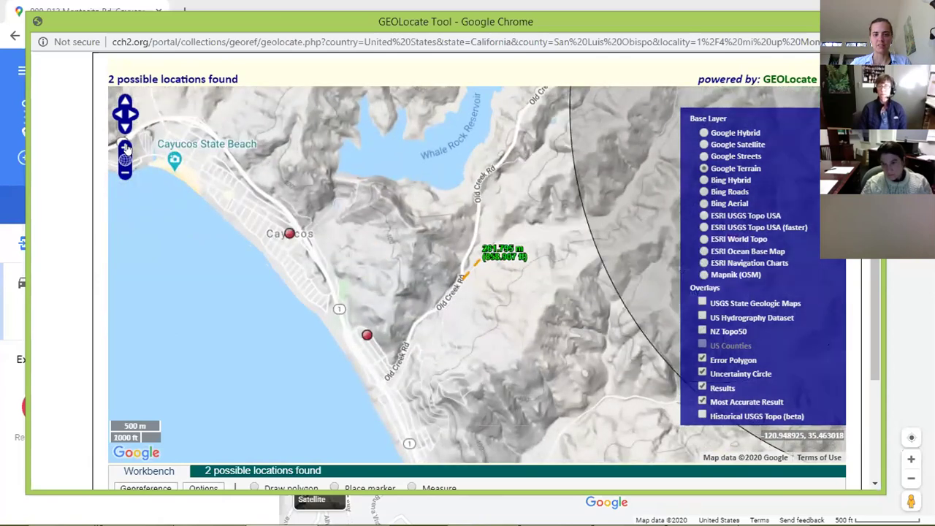
left_click(125, 149)
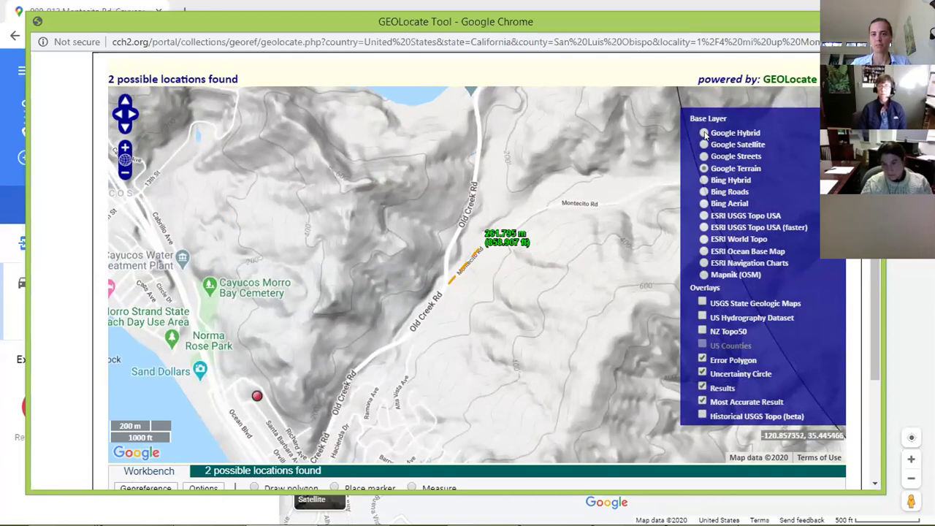
left_click(704, 155)
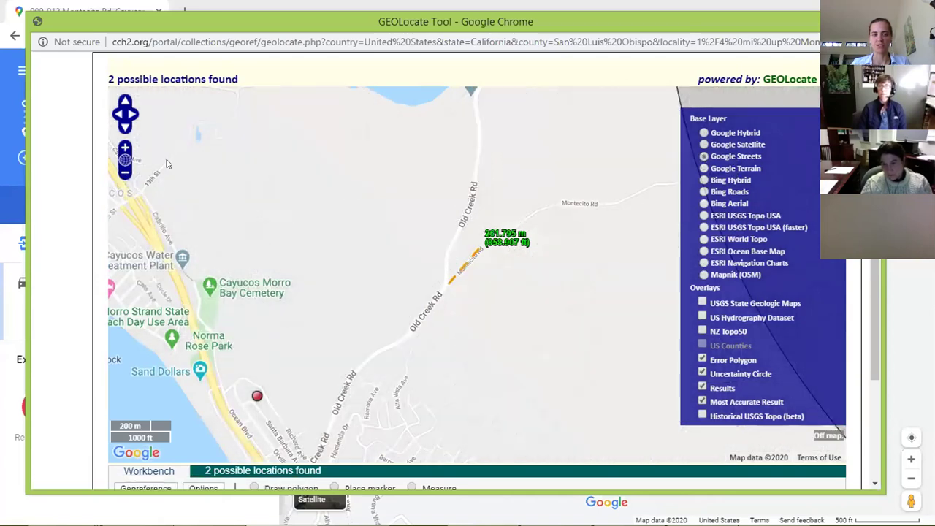
left_click(125, 148)
left_click(125, 149)
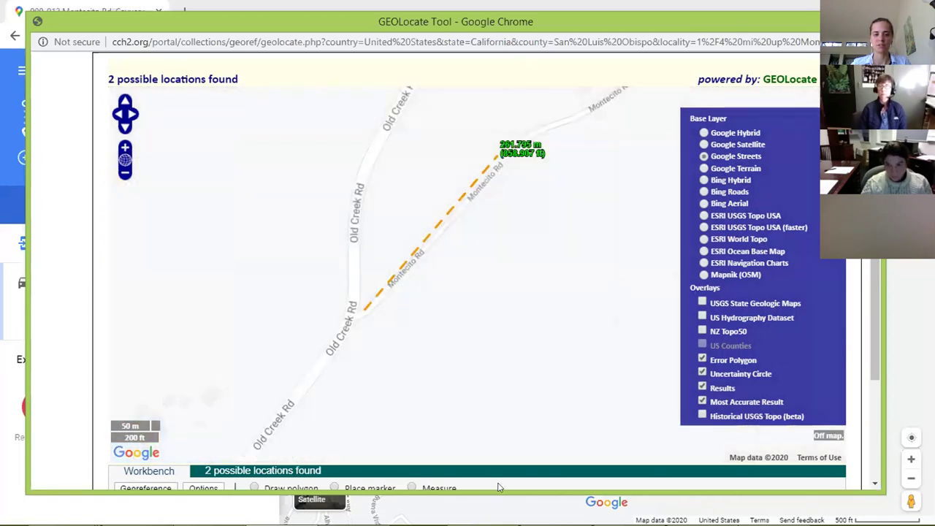
Clear the drawn measurement line and place a marker on the Montecito Rd bend at about latitude 35.440693, longitude -120.869456.
left_click(410, 488)
left_click(251, 256)
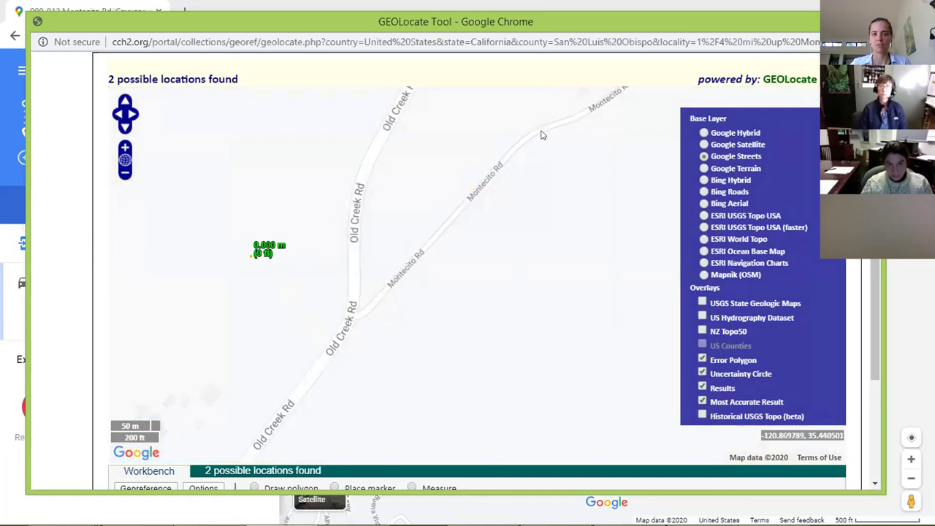
left_click_drag(578, 165, 518, 225)
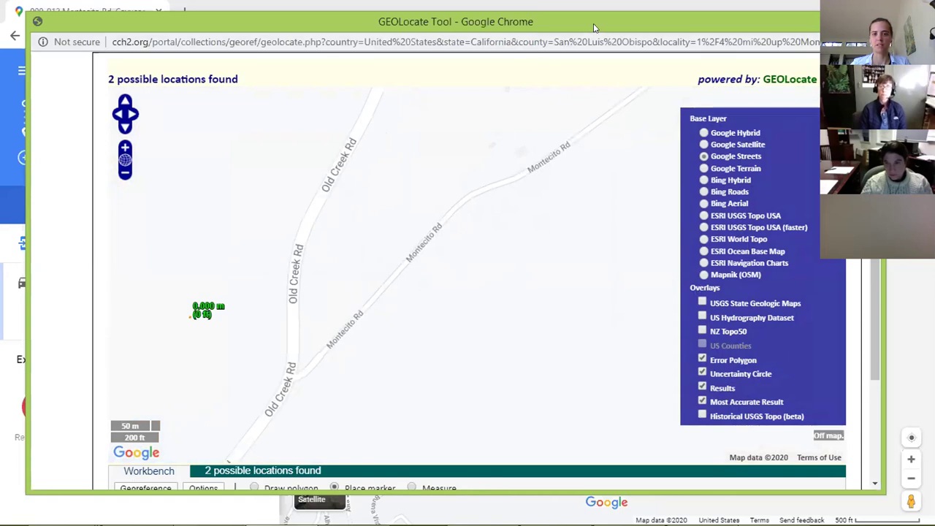
left_click_drag(594, 26, 610, 36)
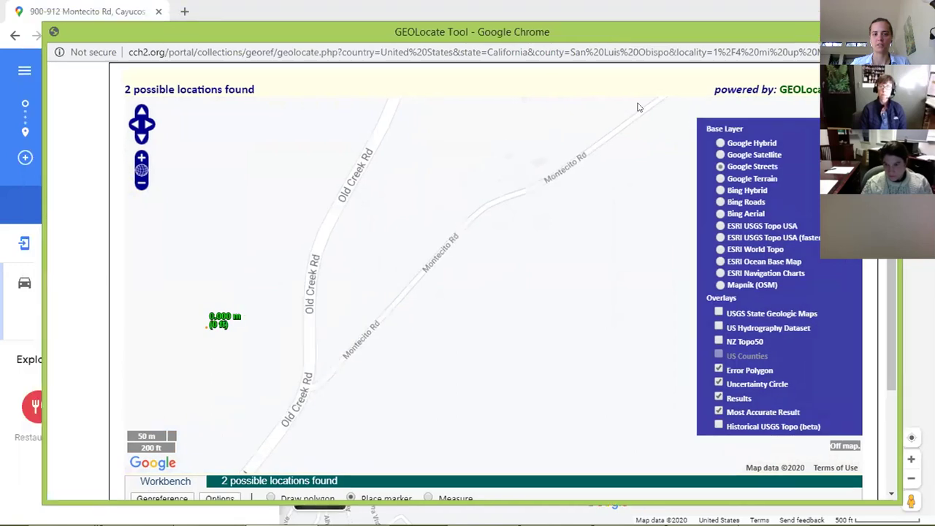
left_click(518, 195)
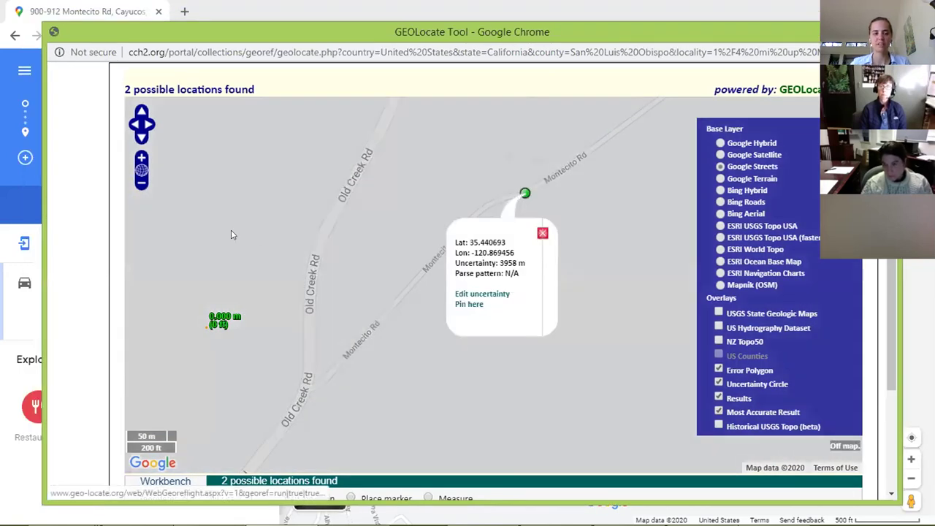
Edit the new marker's uncertainty and shrink its circle to a 338 m radius, reaching about the Montecito Rd and Old Creek Rd junction.
left_click(142, 184)
left_click(142, 184)
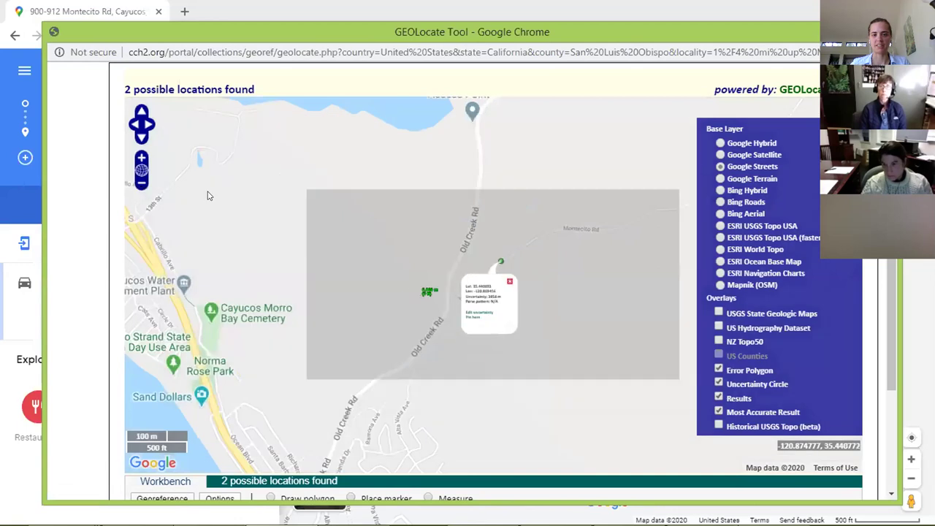
left_click(141, 184)
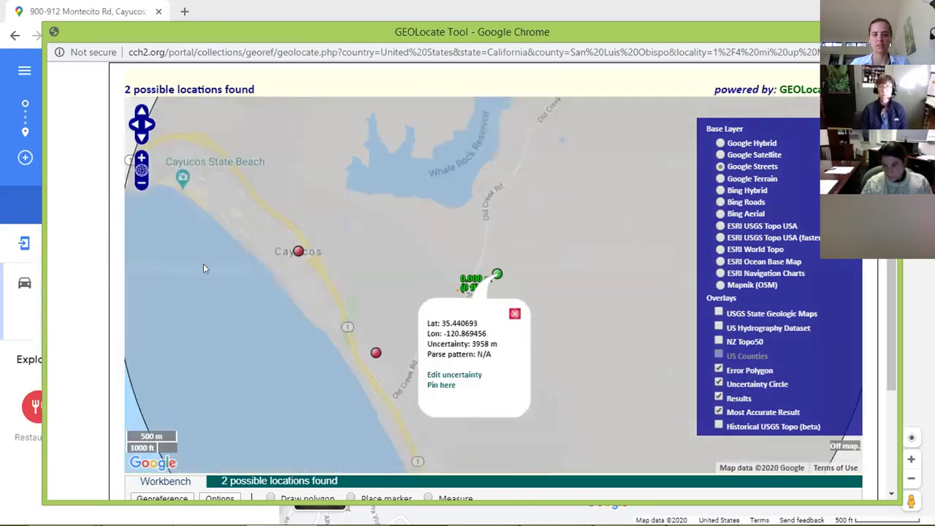
left_click(141, 160)
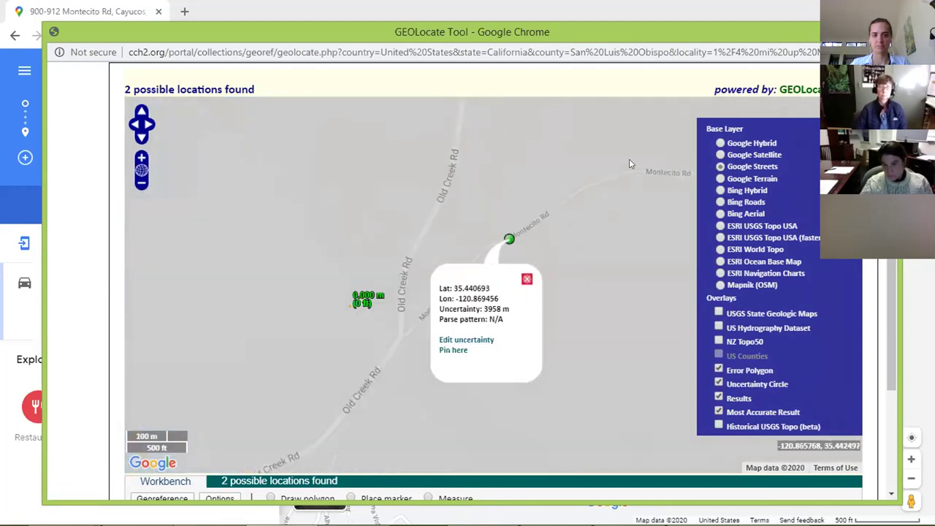
left_click(527, 278)
left_click(137, 184)
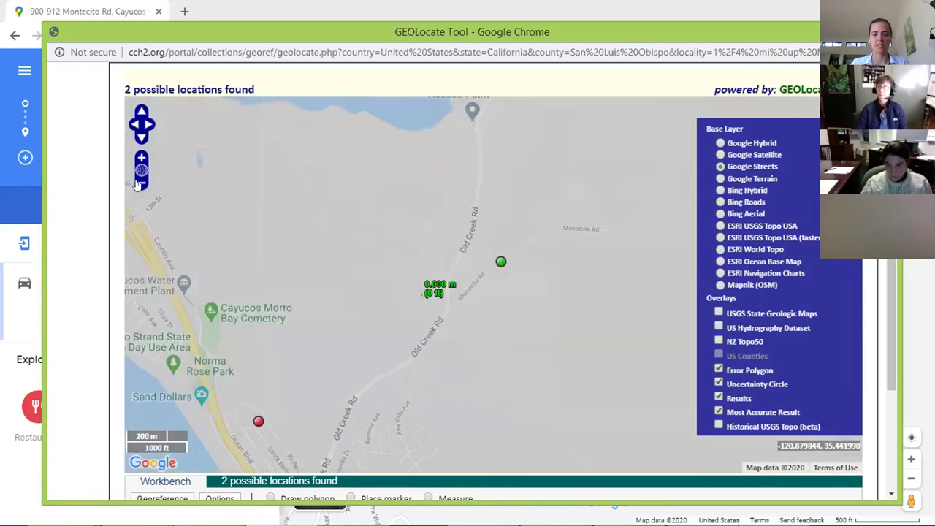
left_click(138, 184)
left_click(138, 184)
left_click(138, 184)
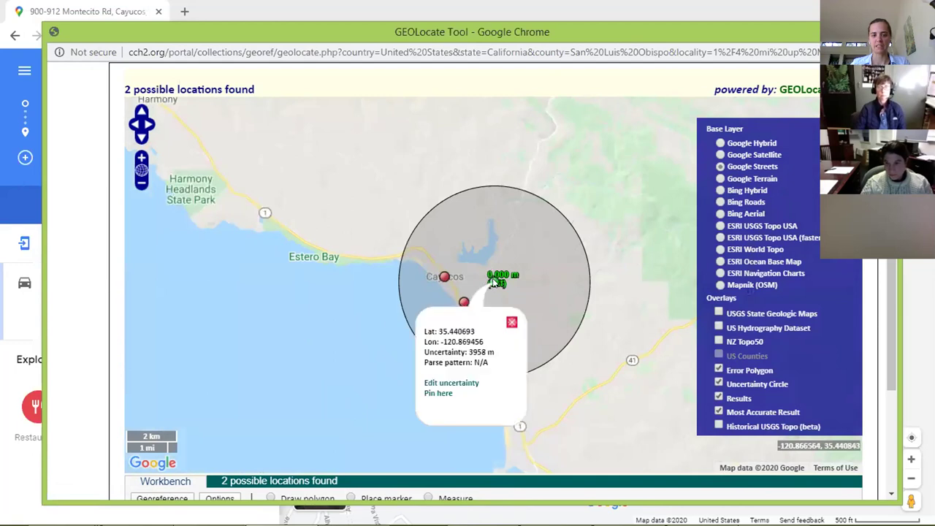
left_click(444, 383)
left_click_drag(581, 196, 515, 259)
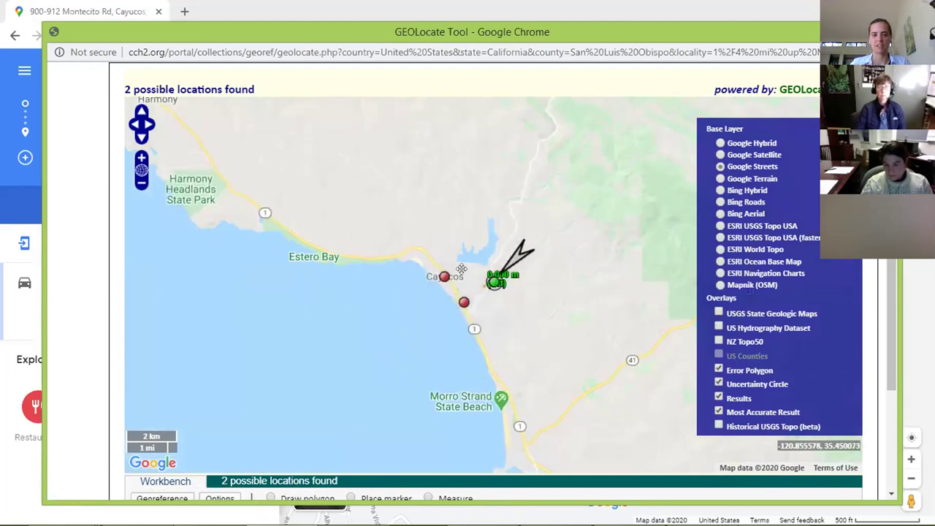
left_click(142, 159)
left_click(142, 159)
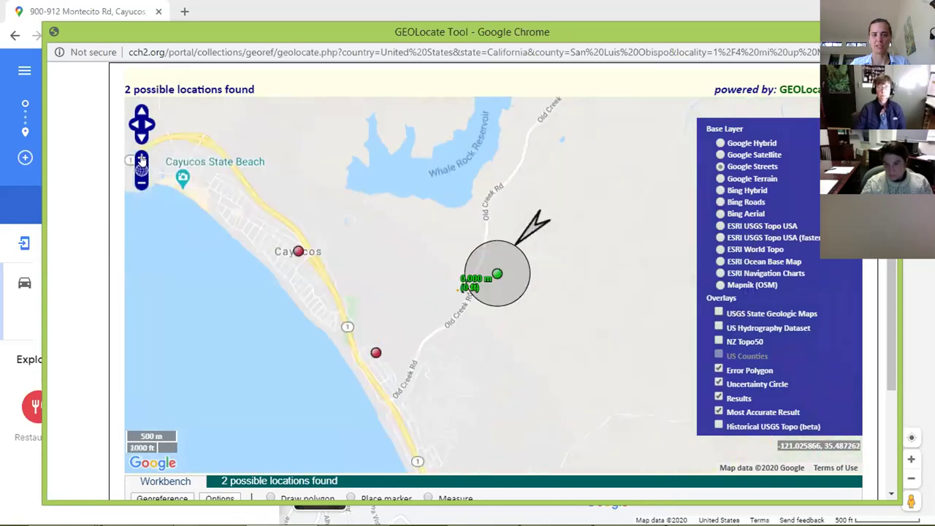
left_click(142, 159)
left_click(142, 160)
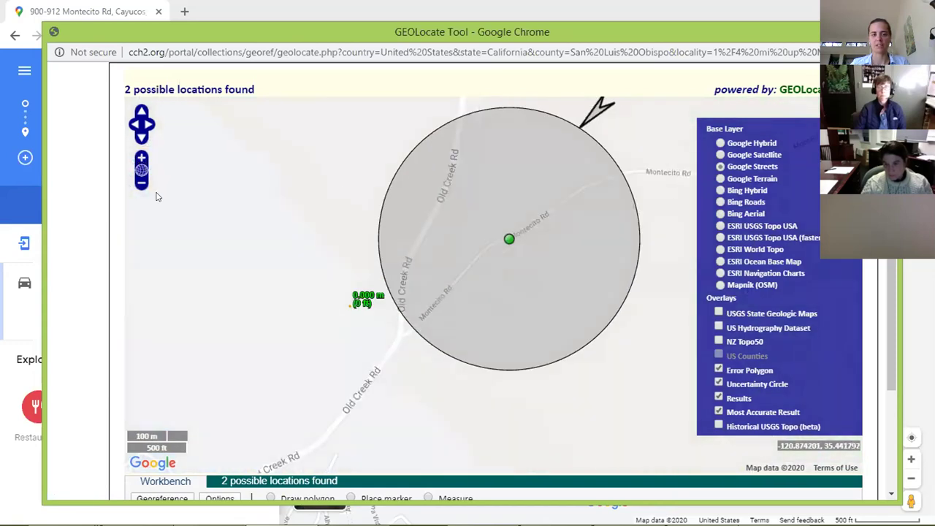
left_click(141, 183)
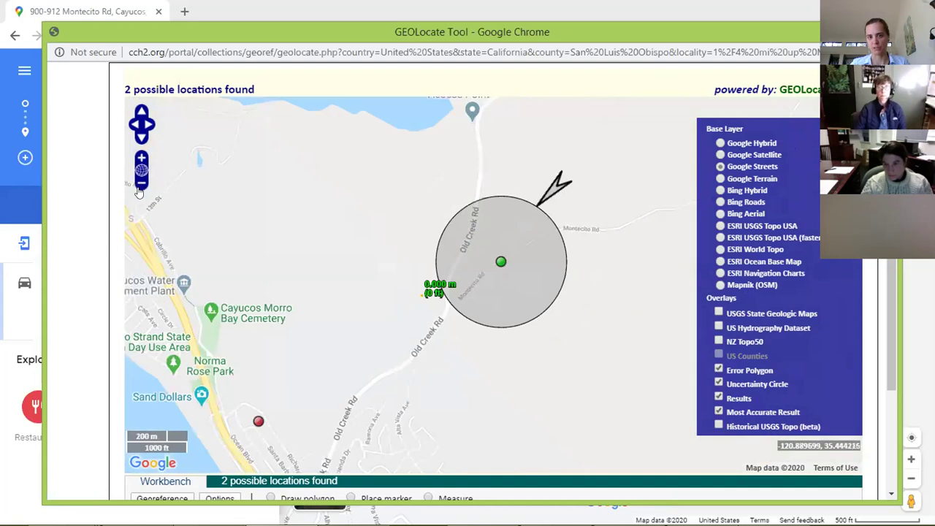
left_click(557, 184)
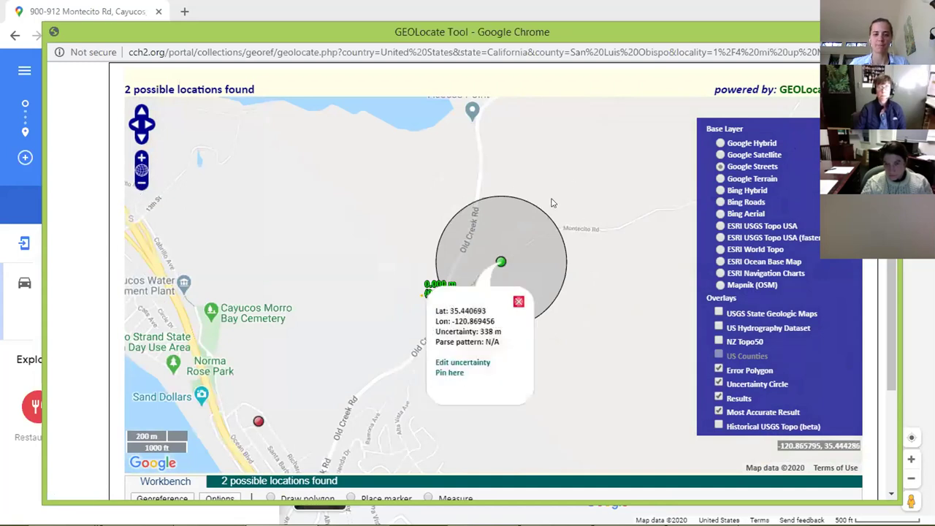
Enlarge the marker's uncertainty circle to 1024 m so that it reaches partway down Old Creek Rd toward Highway 1.
left_click_drag(411, 427, 380, 352)
left_click(488, 228)
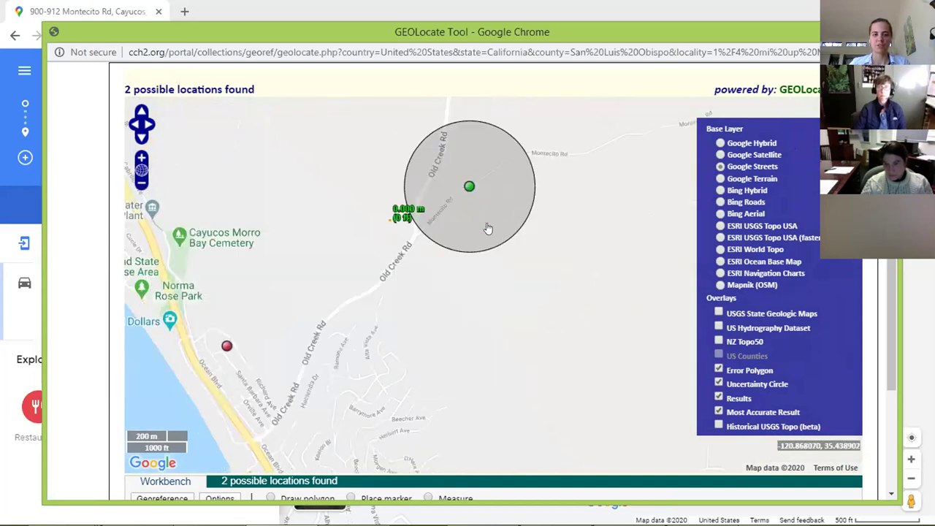
scroll(321, 405, "down", 2)
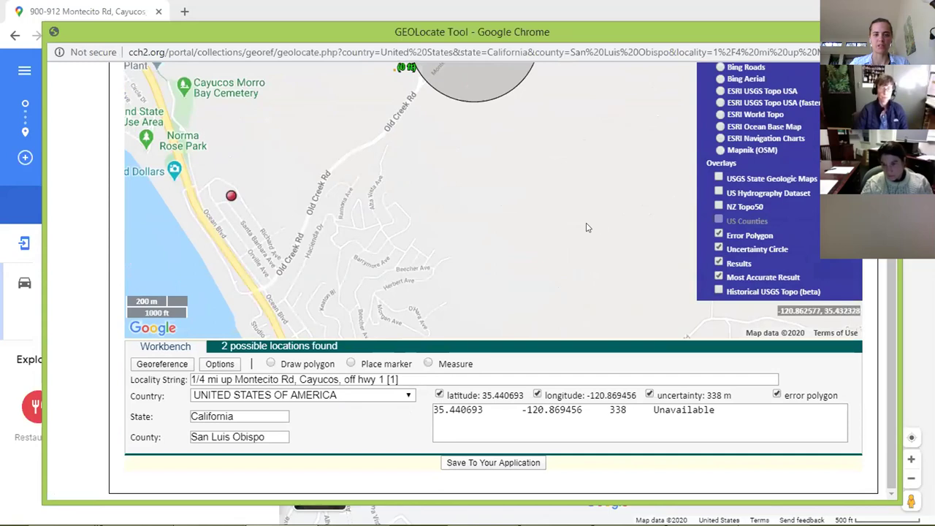
scroll(750, 354, "up", 2)
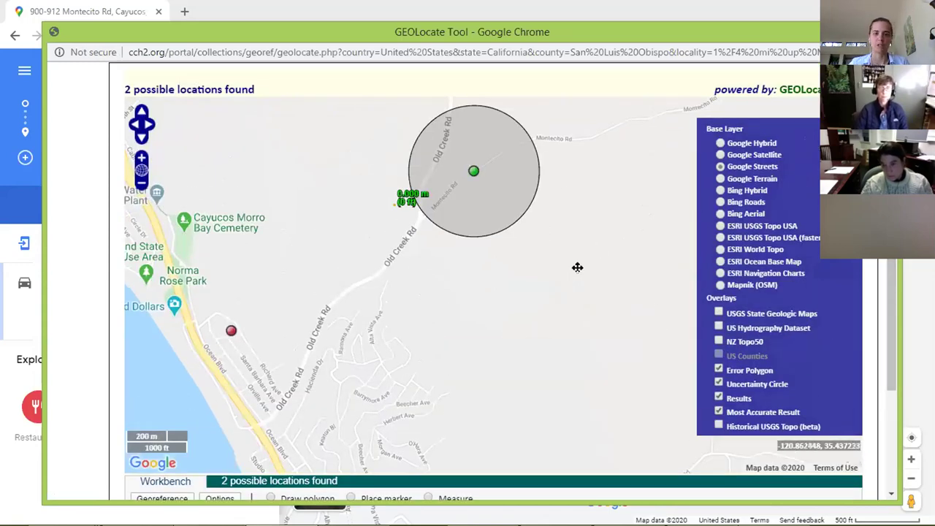
left_click_drag(577, 267, 553, 345)
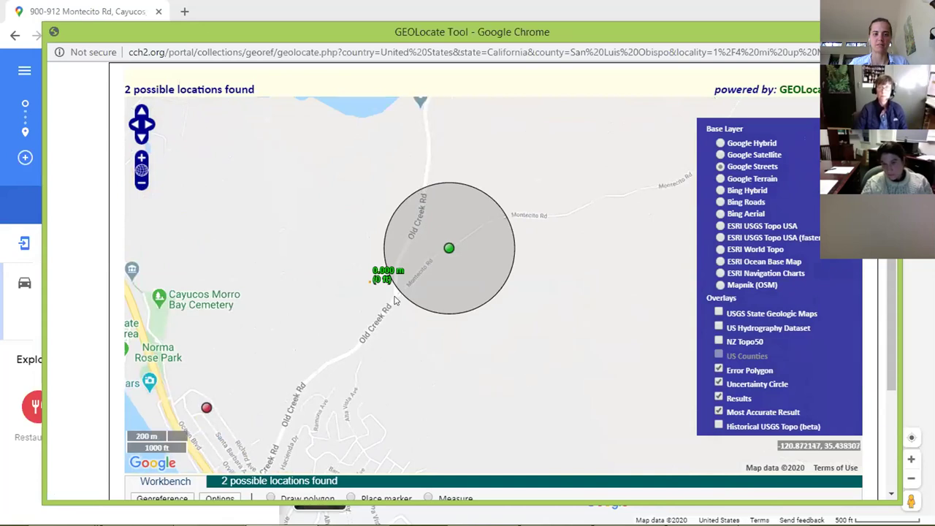
left_click_drag(421, 366, 446, 261)
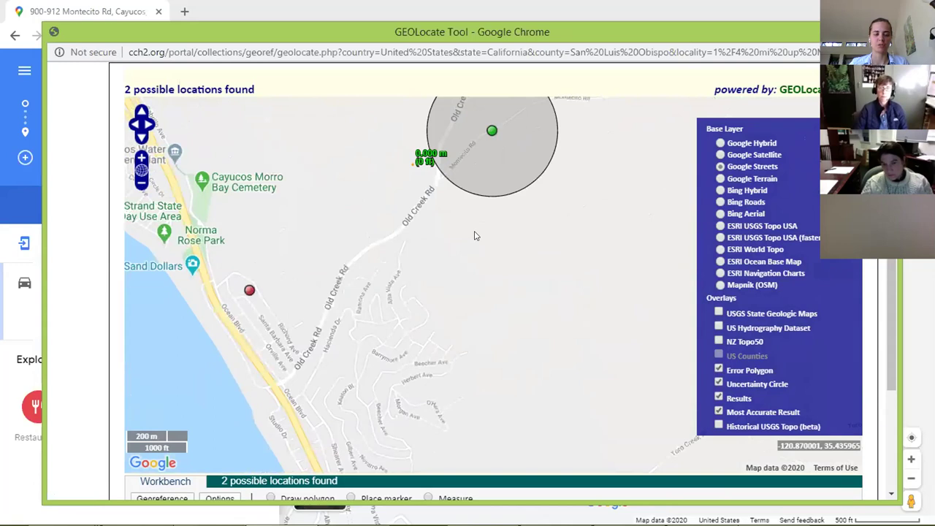
left_click_drag(547, 285, 529, 346)
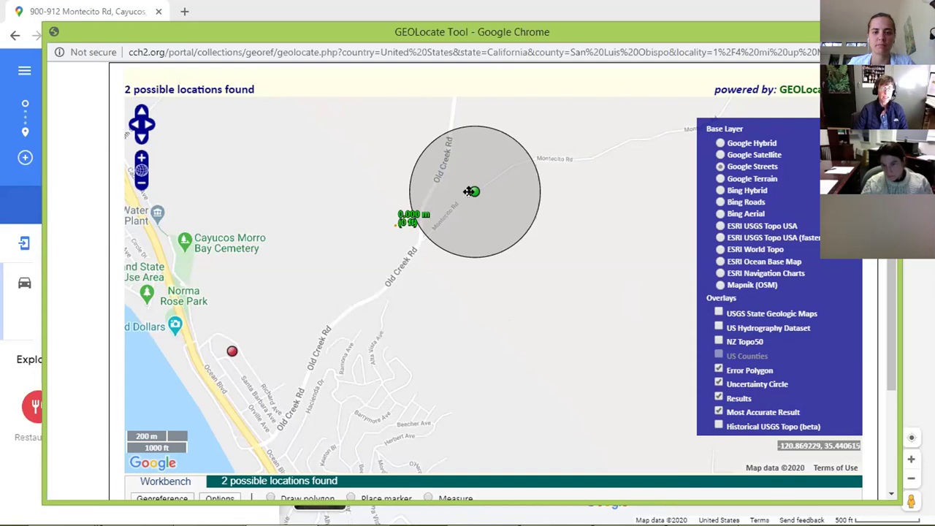
left_click(471, 192)
left_click(482, 295)
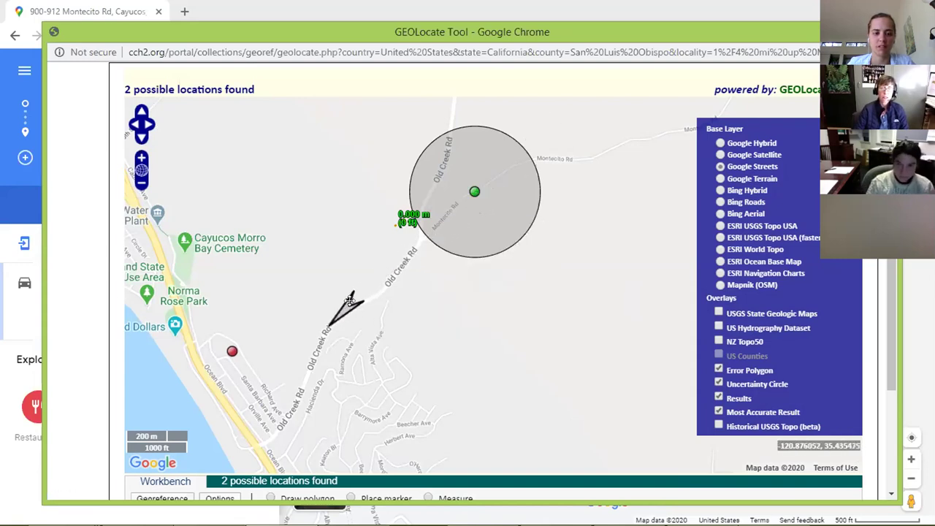
left_click(330, 325)
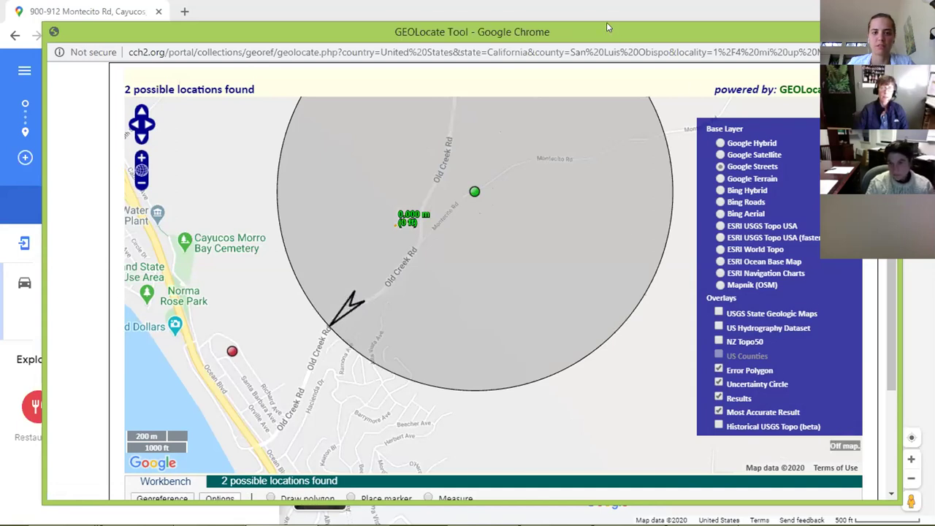
Save the Montecito Rd coordinates and uncertainty from GEOLocate to the application, and switch to the batch georeferencing tool.
left_click_drag(608, 28, 605, 12)
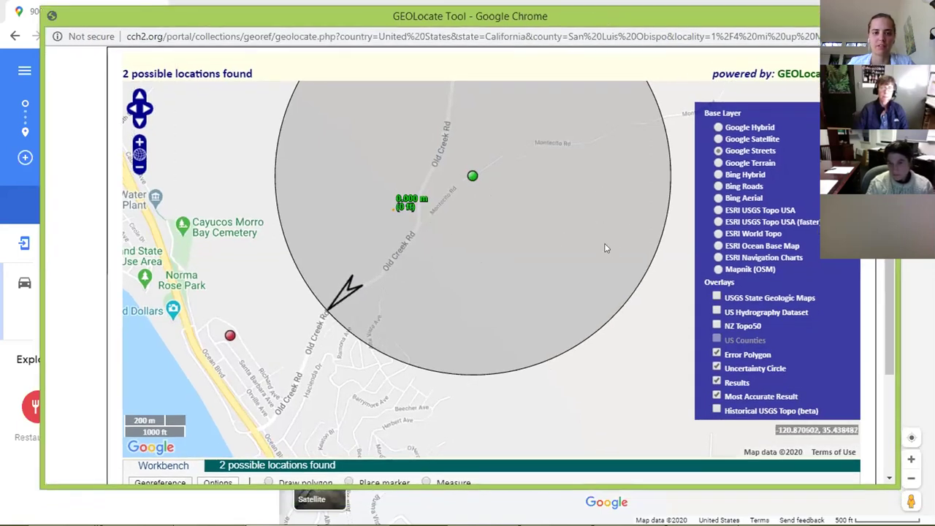
scroll(680, 258, "down", 3)
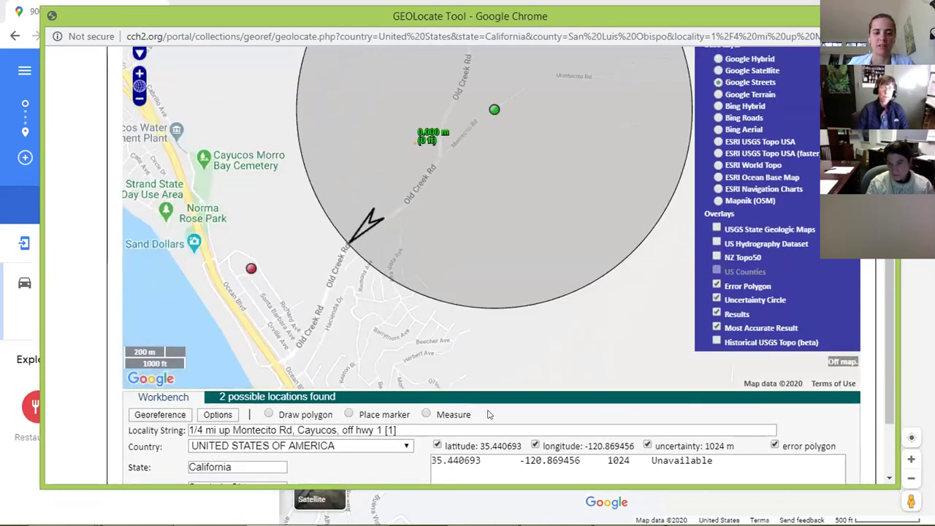
scroll(476, 403, "down", 1)
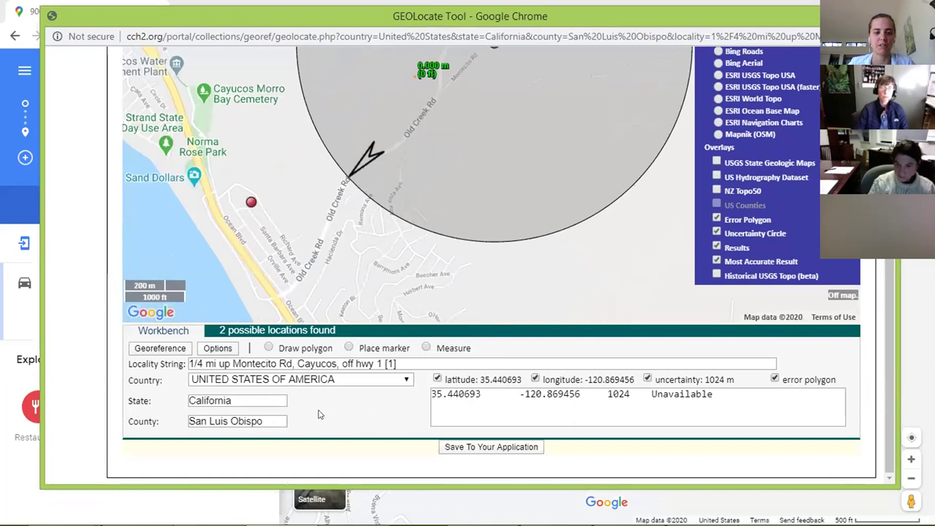
left_click(457, 448)
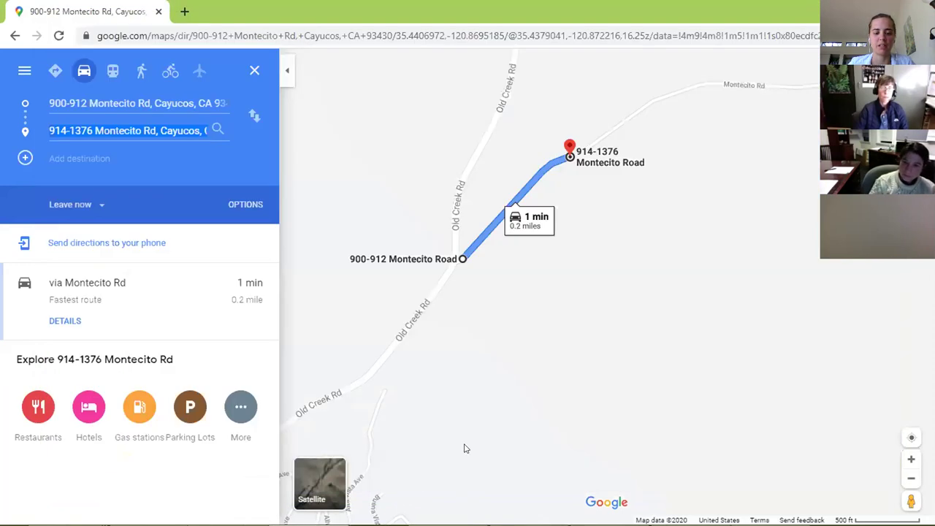
key("alt+Tab")
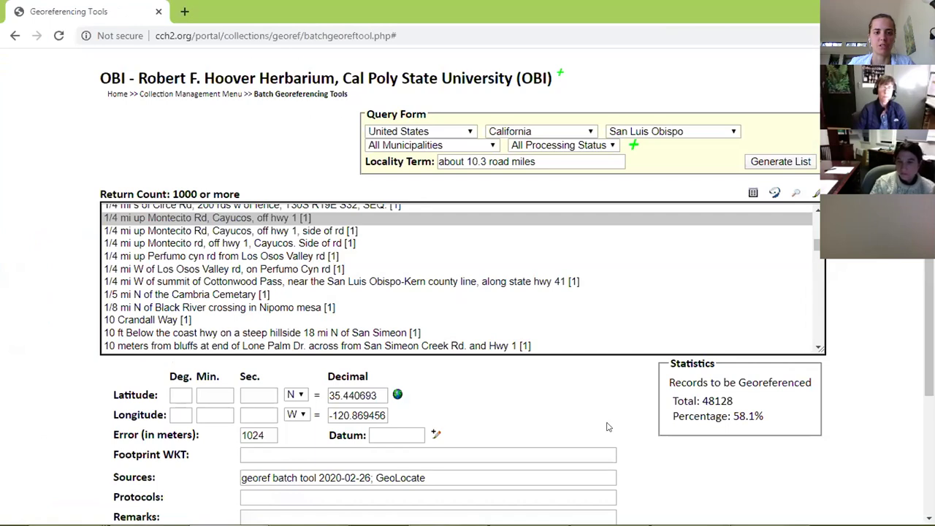
Enter the georeference remark "Montecito road does not come directly off of Hwy 1".
scroll(624, 418, "down", 2)
left_click(278, 353)
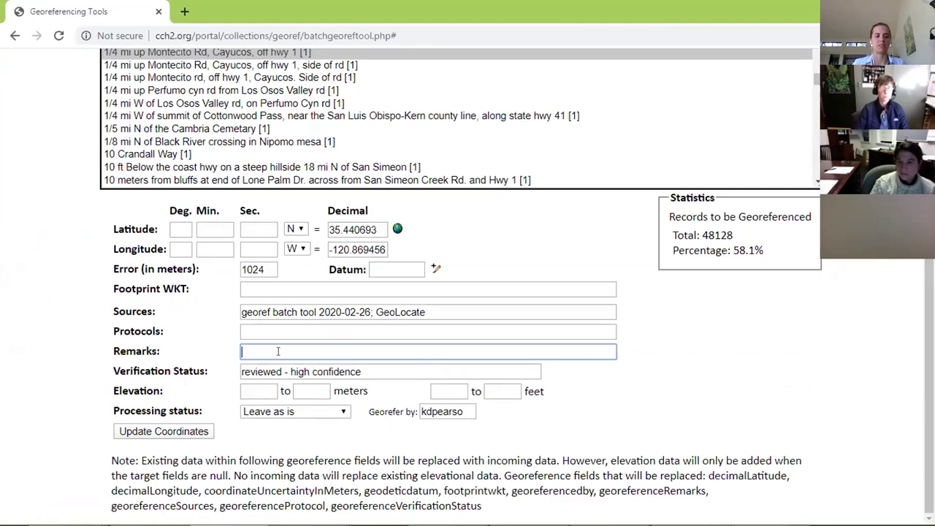
type("bec")
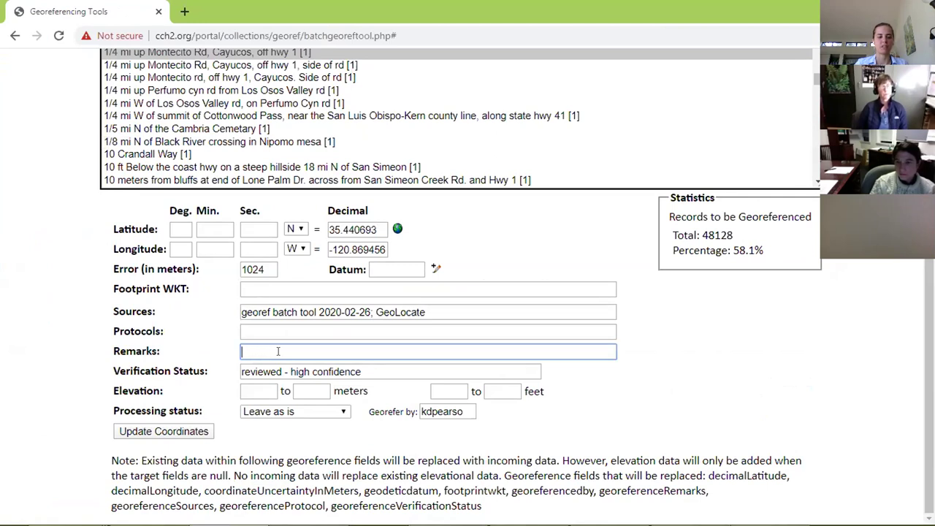
type("Montecito road does")
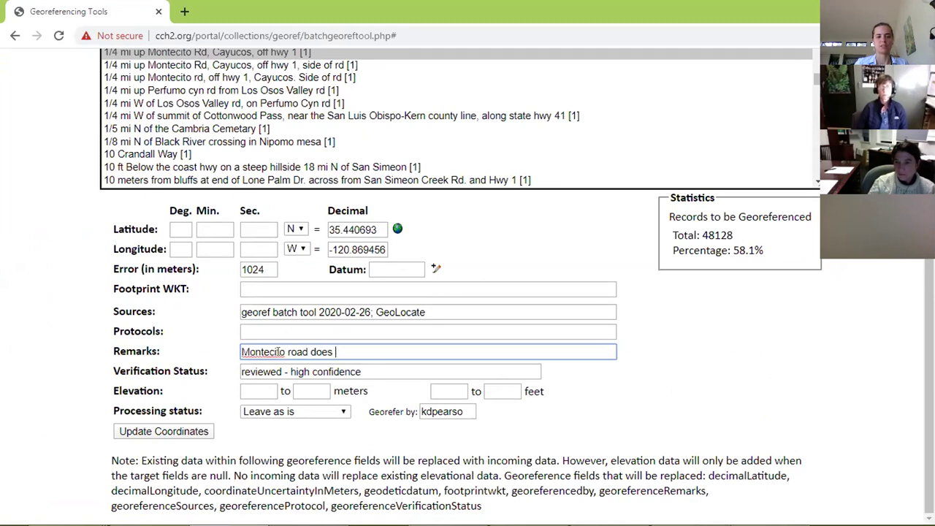
type(" not come directly off of Hwy 1")
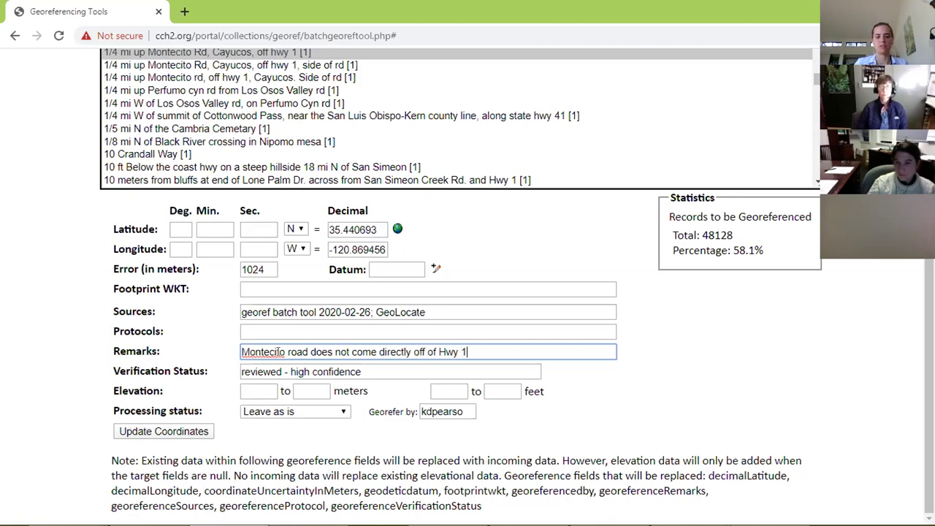
Extend the remark with "; error radius is set 1/2 of distance to Hwy 1 from 1/4 up Montecito from Old Creek".
type("error ")
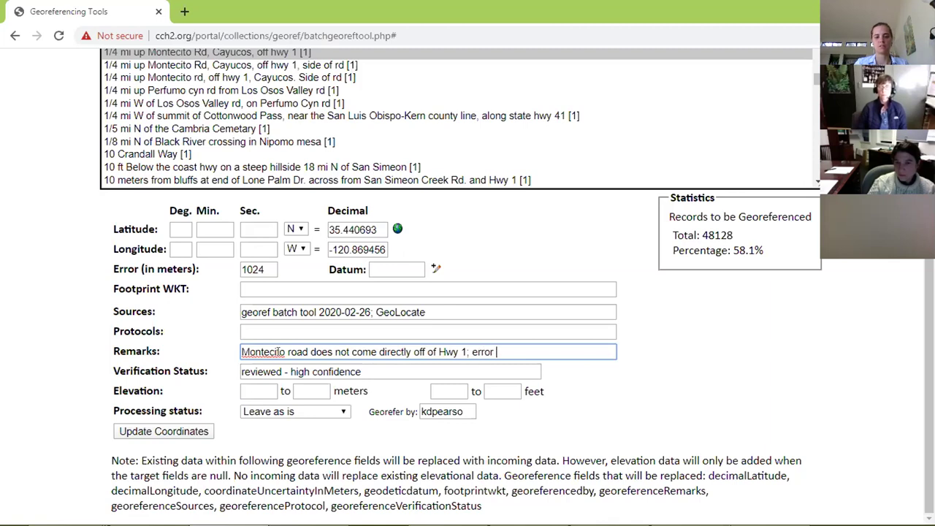
type("radius is set")
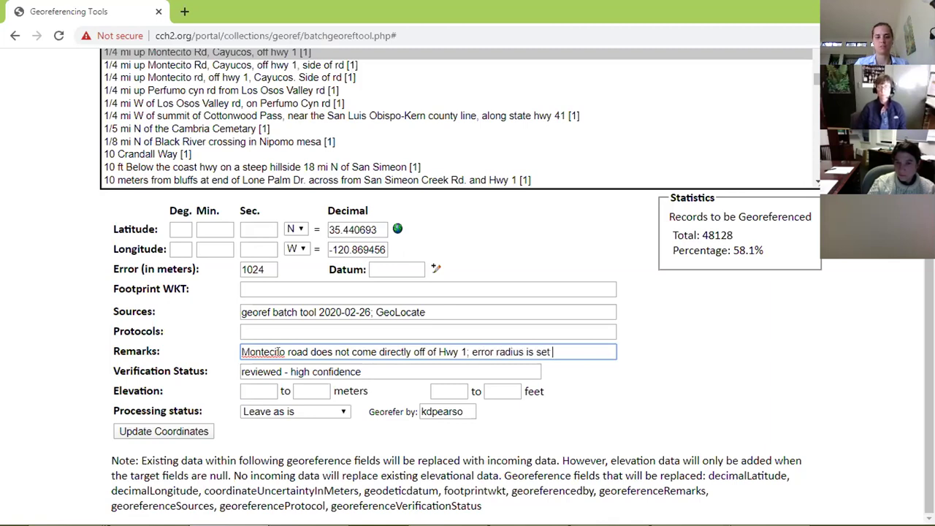
type(" 1/2 of distance to Hwy 1 from 1/4 up Montecito from Old Creek")
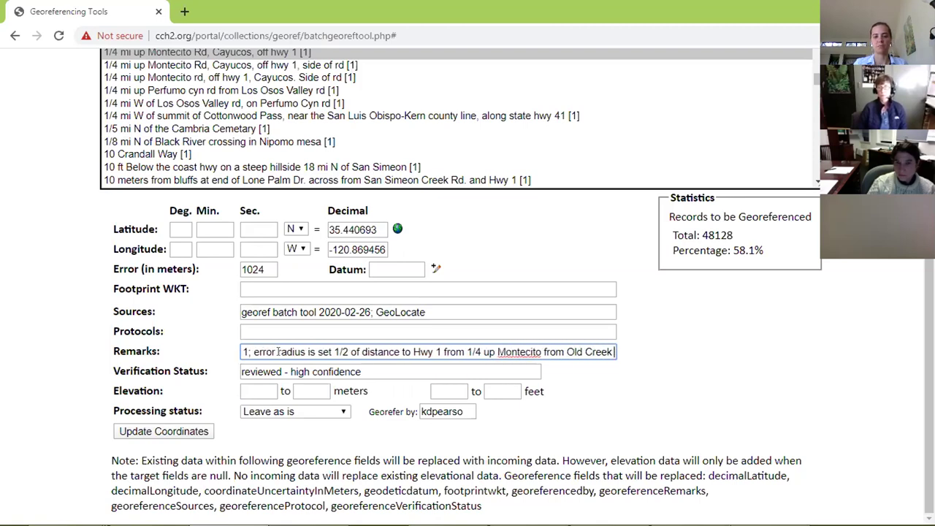
left_click(633, 428)
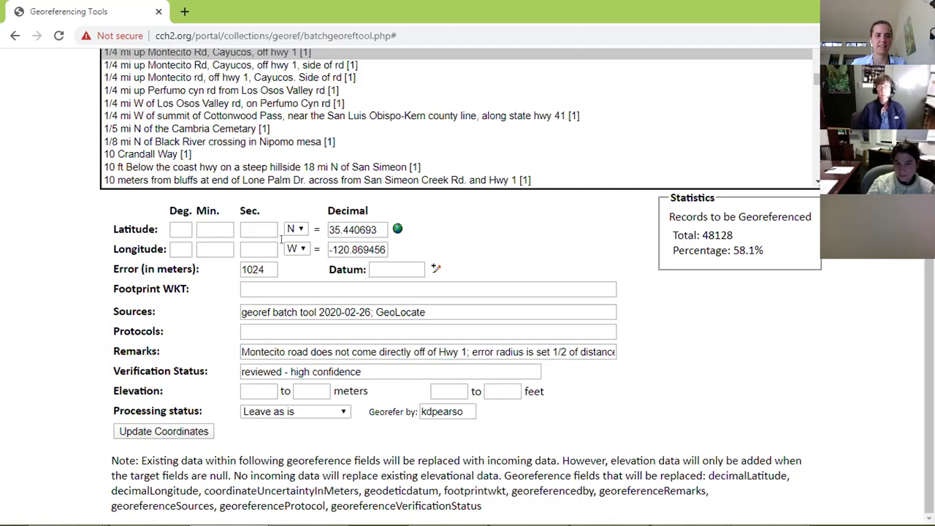
Apply the entered georeference to the three localities 1/4 mi up Montecito Rd off hwy 1 in Cayucos, including both side-of-road variants.
scroll(365, 165, "up", 1)
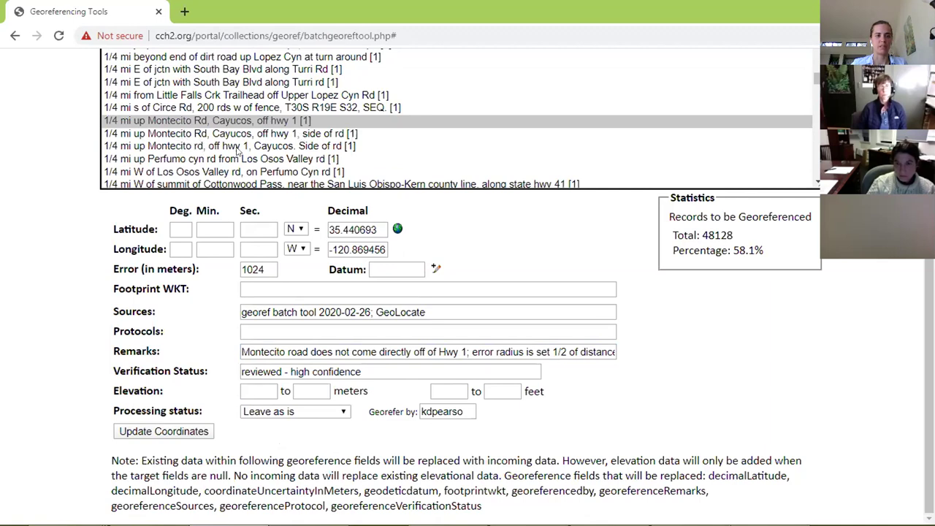
left_click(296, 135, "shift")
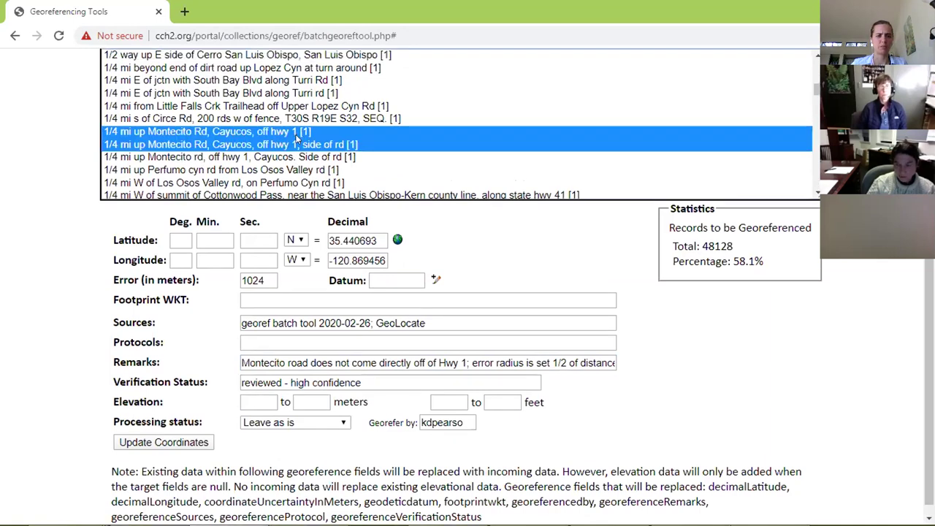
left_click(294, 145, "shift")
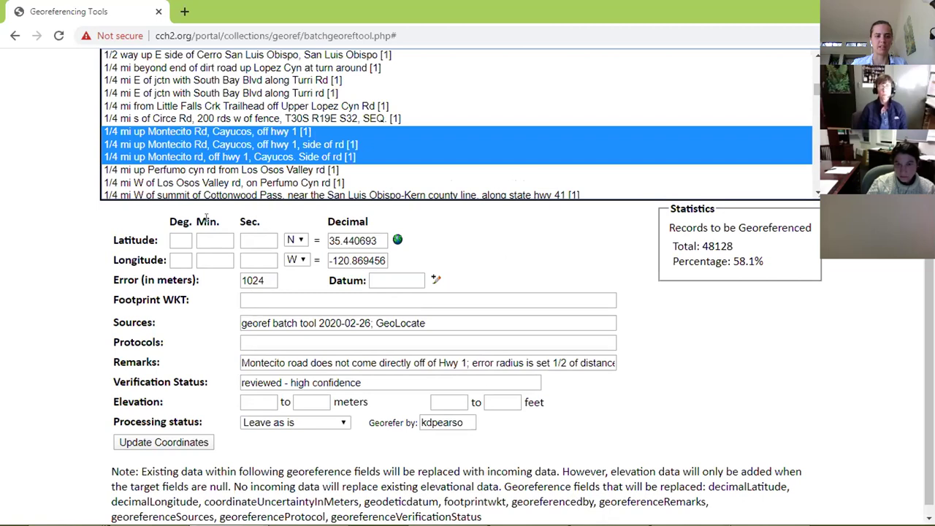
left_click(166, 443)
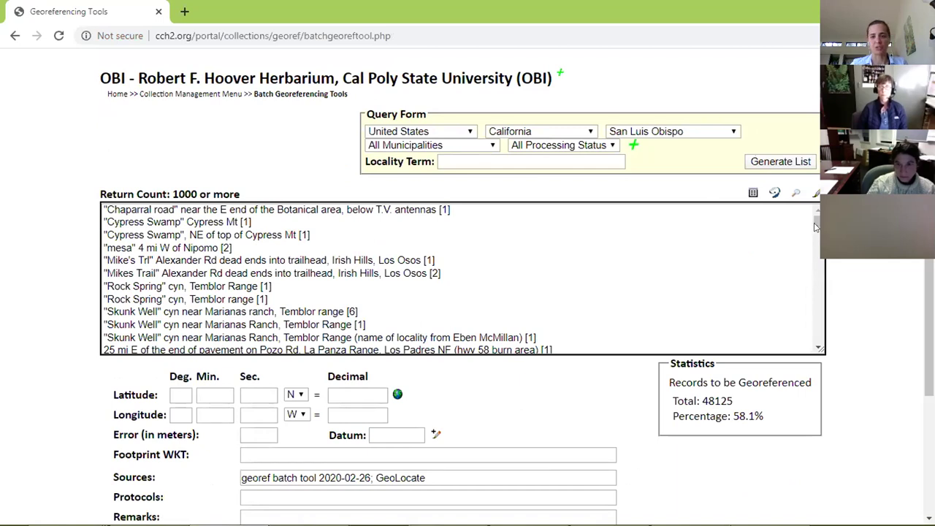
Open the occurrence record behind the locality "1 mi East" from the San Luis Obispo list.
left_click_drag(816, 223, 541, 299)
scroll(542, 299, "down", 2)
scroll(542, 299, "up", 1)
scroll(307, 277, "down", 1)
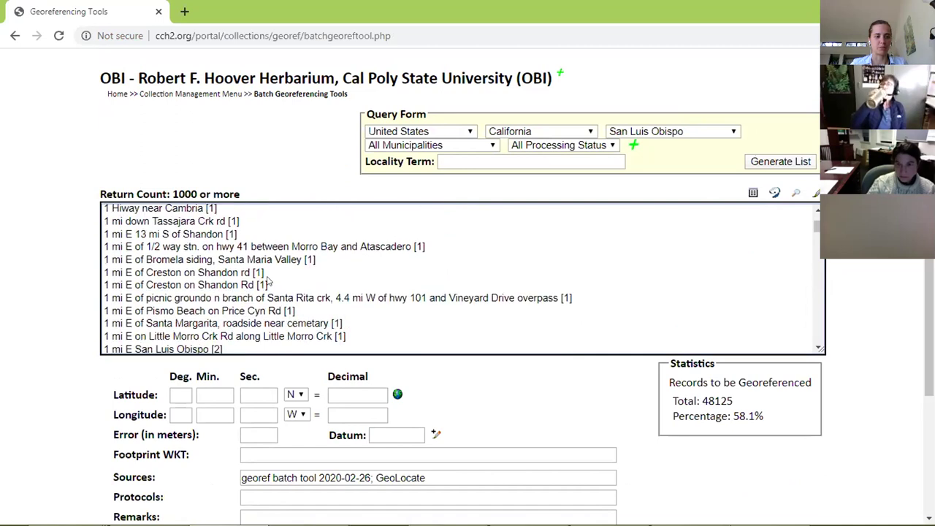
scroll(268, 281, "down", 6)
scroll(268, 281, "up", 4)
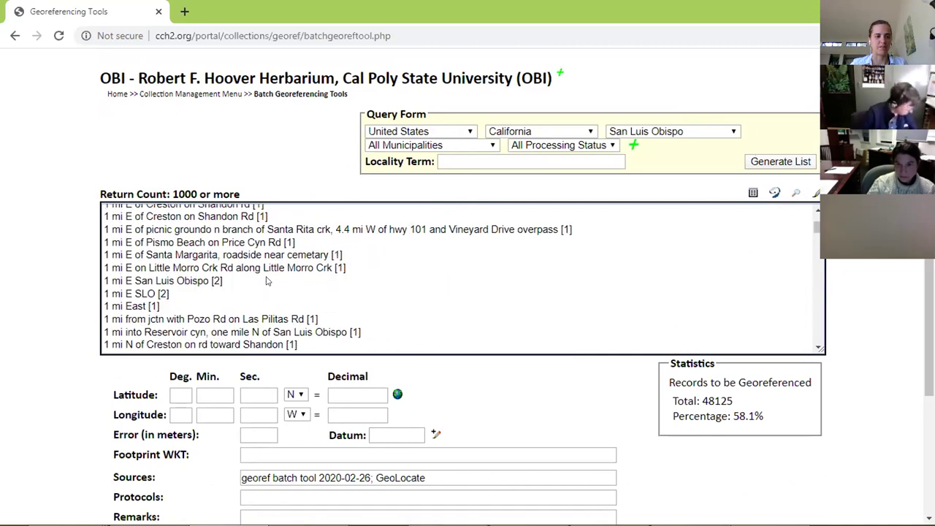
left_click(122, 309)
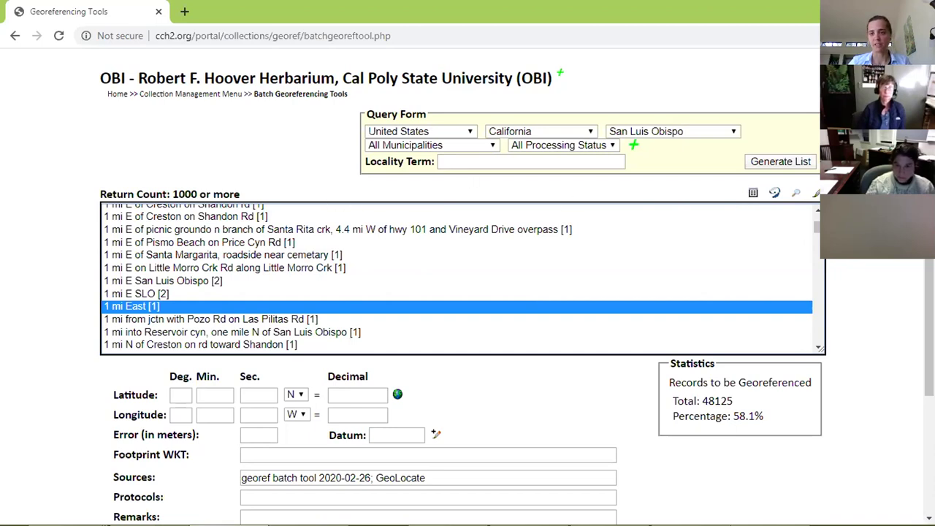
left_click(817, 195)
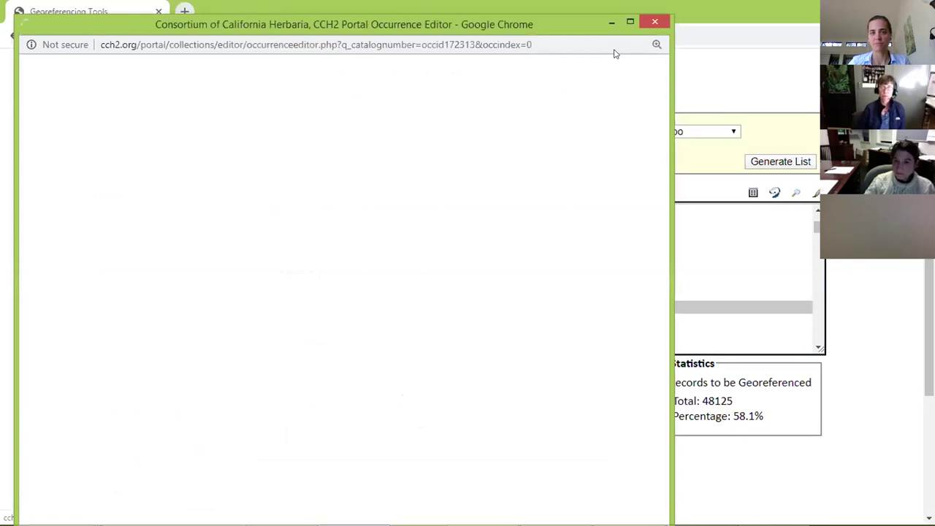
Widen and reposition the occurrence editor window so the specimen image shows beside the record's form.
left_click_drag(407, 26, 431, 15)
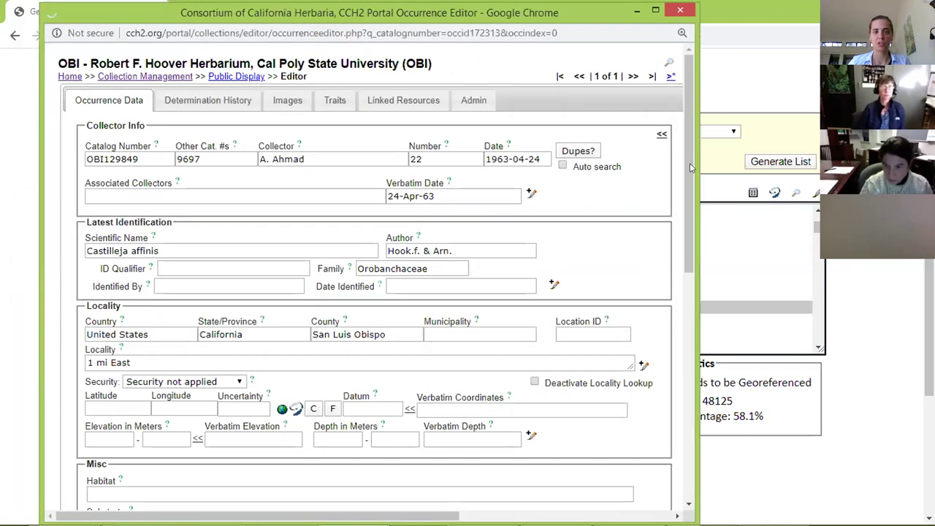
left_click_drag(689, 162, 910, 163)
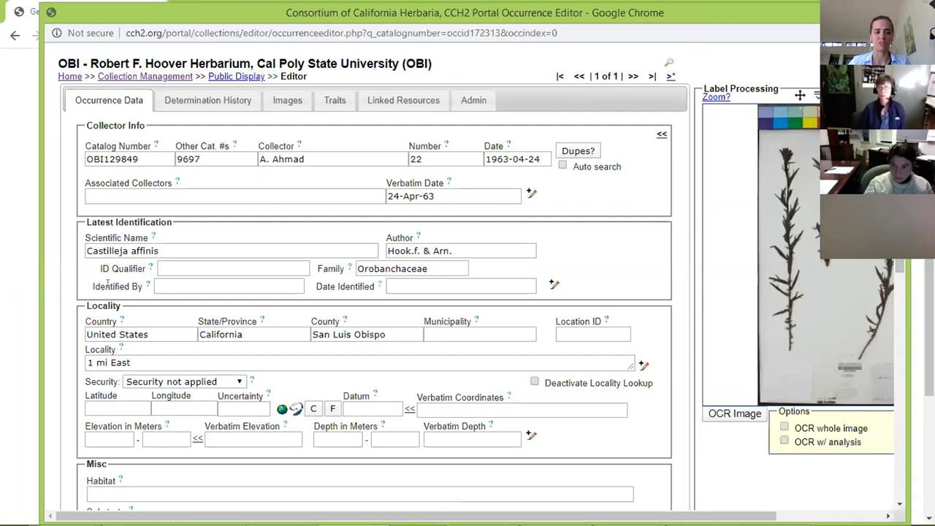
left_click_drag(39, 310, 25, 309)
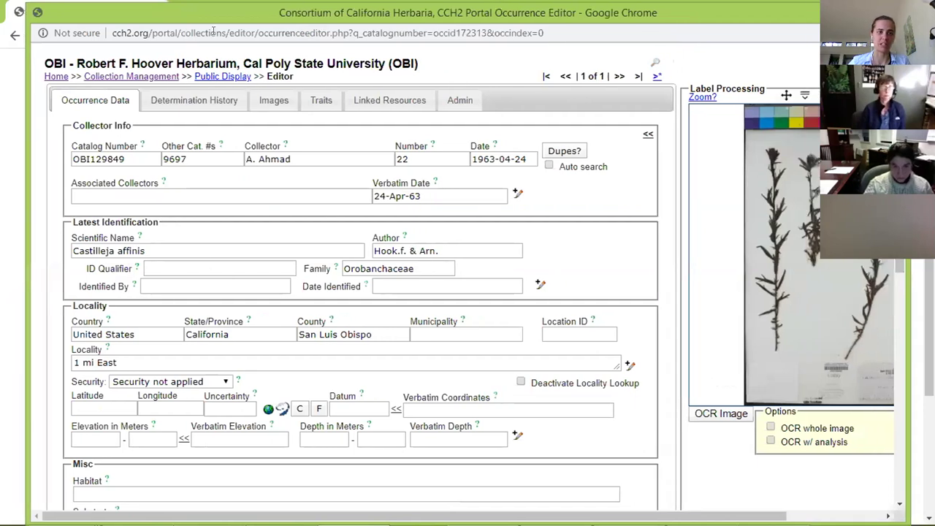
left_click_drag(236, 18, 223, 32)
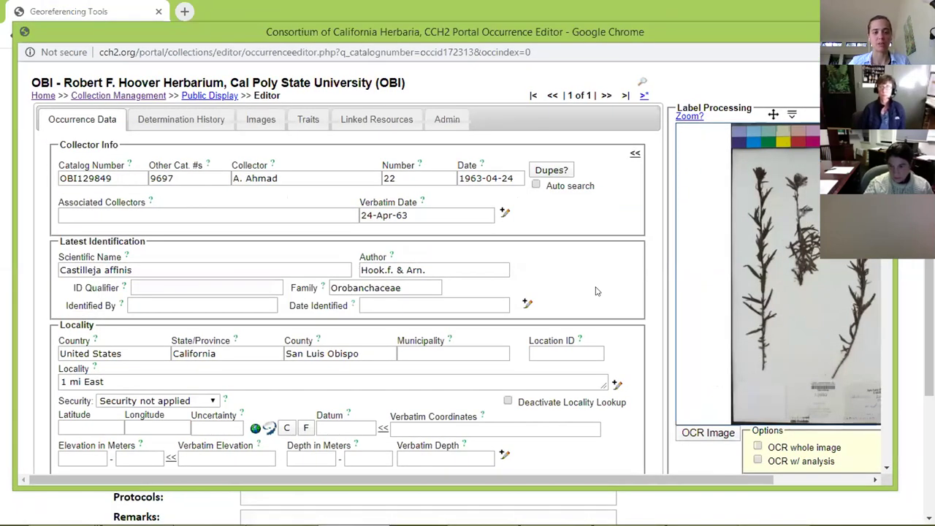
Check the record's habitat field, and zoom in on the specimen label to read its handwritten locality.
scroll(596, 290, "down", 4)
left_click(74, 240)
scroll(576, 288, "up", 4)
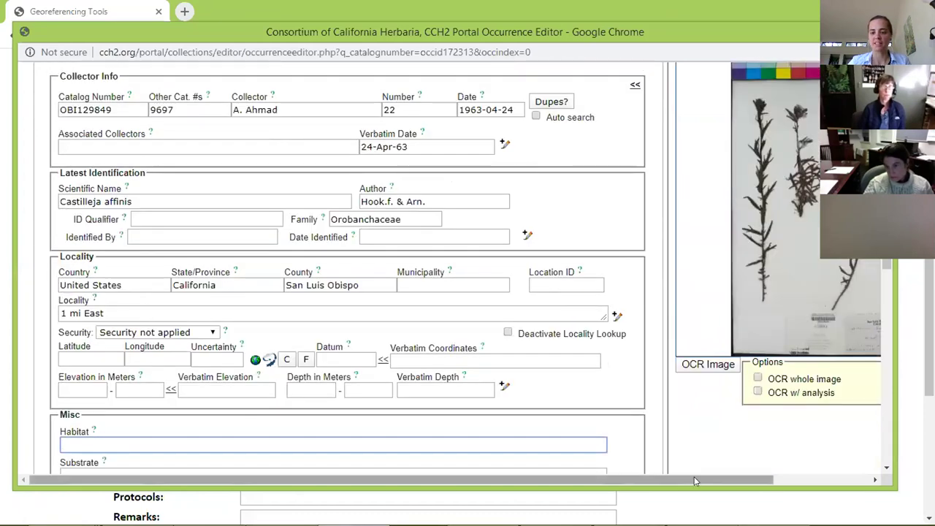
left_click_drag(695, 476, 781, 411)
scroll(767, 298, "up", 8)
left_click_drag(760, 227, 728, 130)
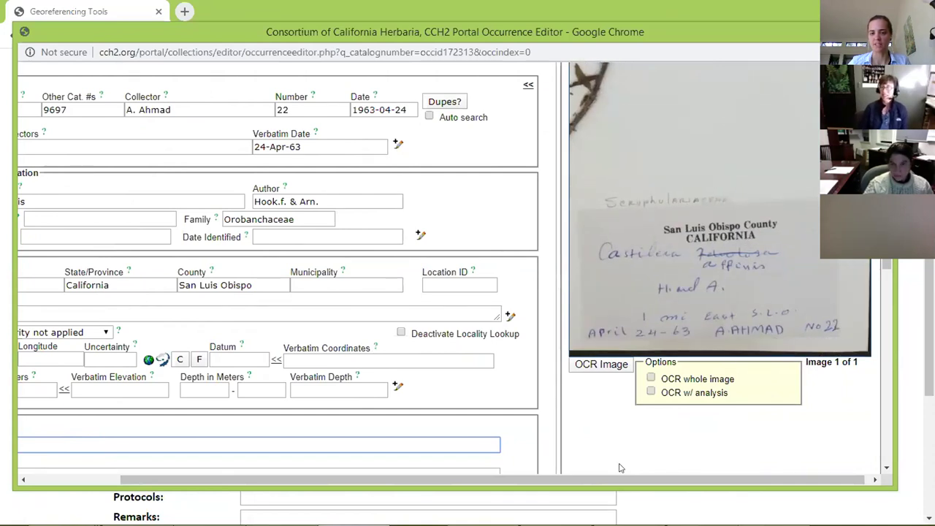
Complete the record's locality as "1 mi East S.L.O." and save the edits.
left_click_drag(451, 480, 360, 479)
left_click(164, 307)
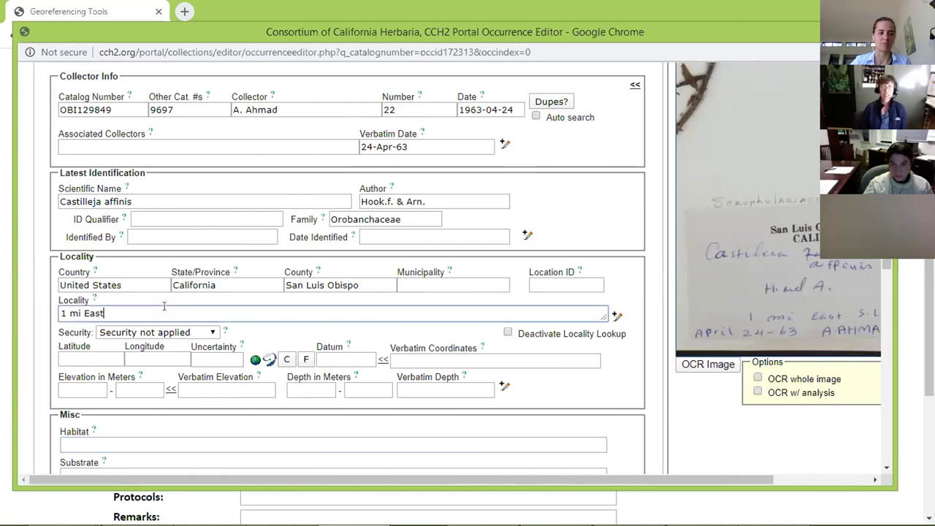
type("S.L.O.")
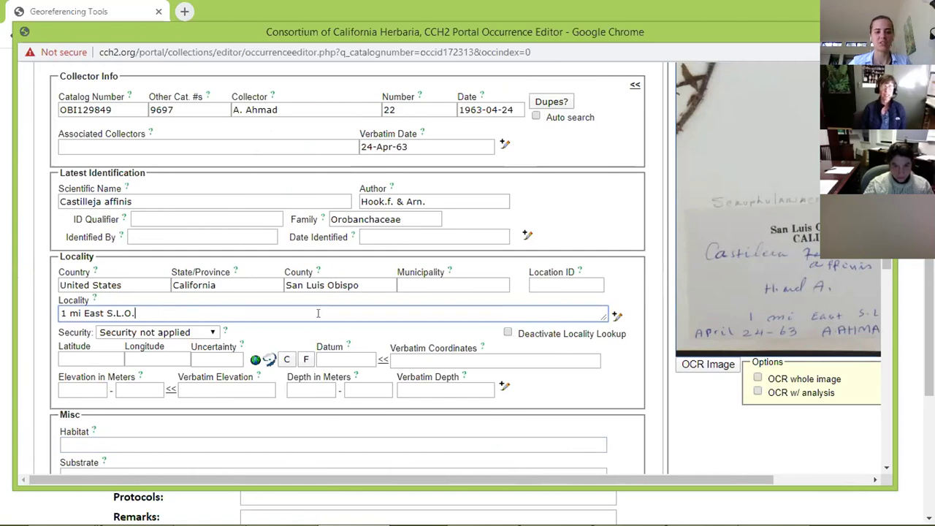
scroll(302, 344, "down", 10)
left_click(224, 314)
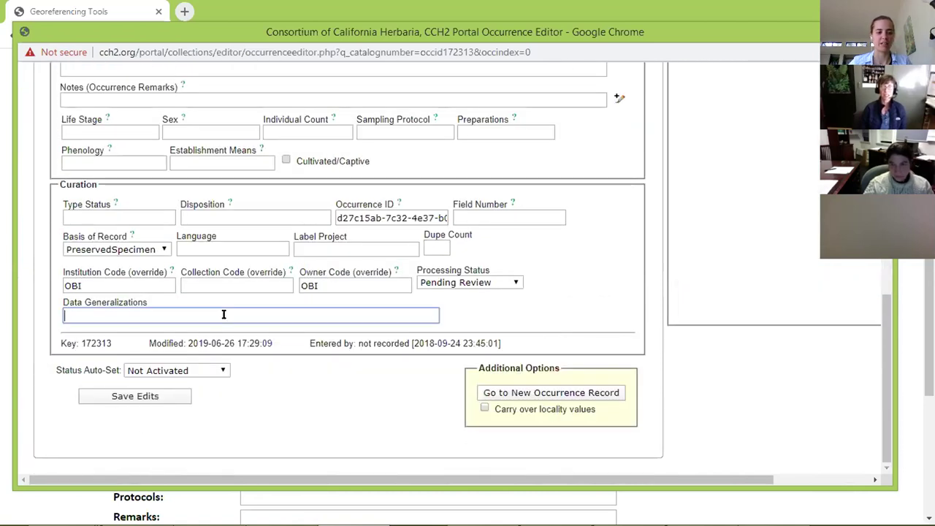
left_click(141, 396)
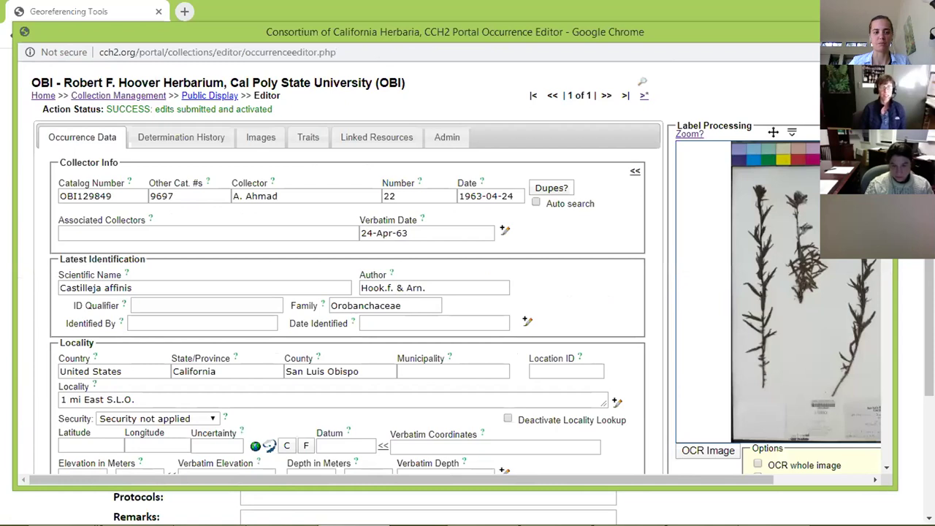
Review the saved record's specimen image, locality and habitat fields, and close the occurrence editor.
left_click_drag(278, 485, 390, 478)
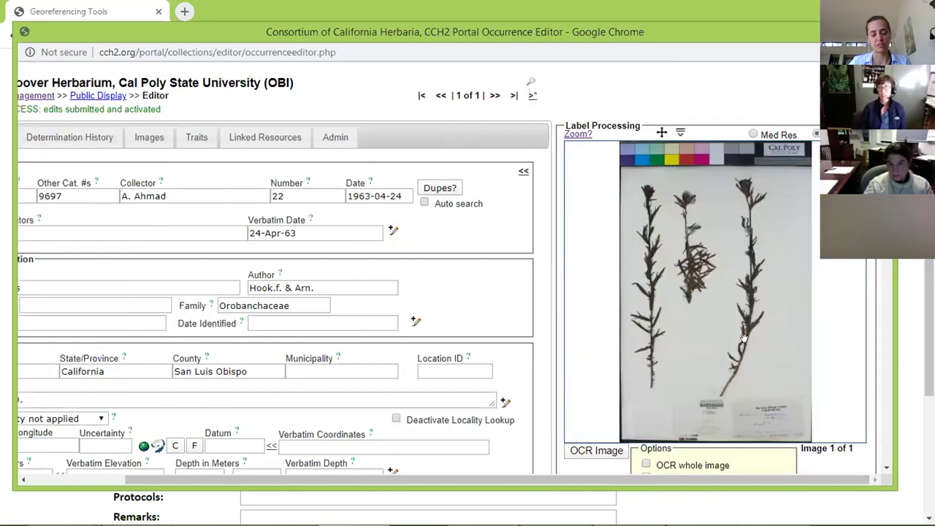
left_click_drag(330, 475, 234, 475)
scroll(155, 338, "down", 1)
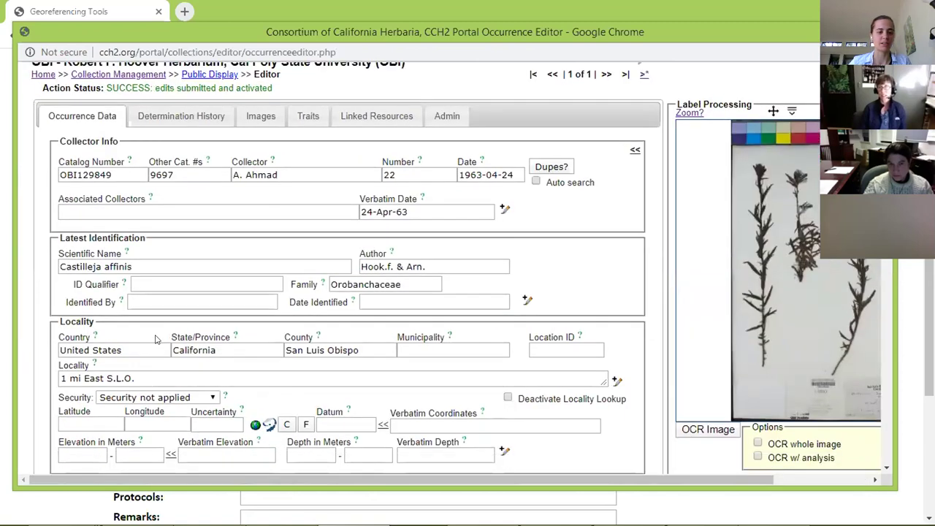
scroll(155, 338, "down", 4)
scroll(157, 339, "up", 1)
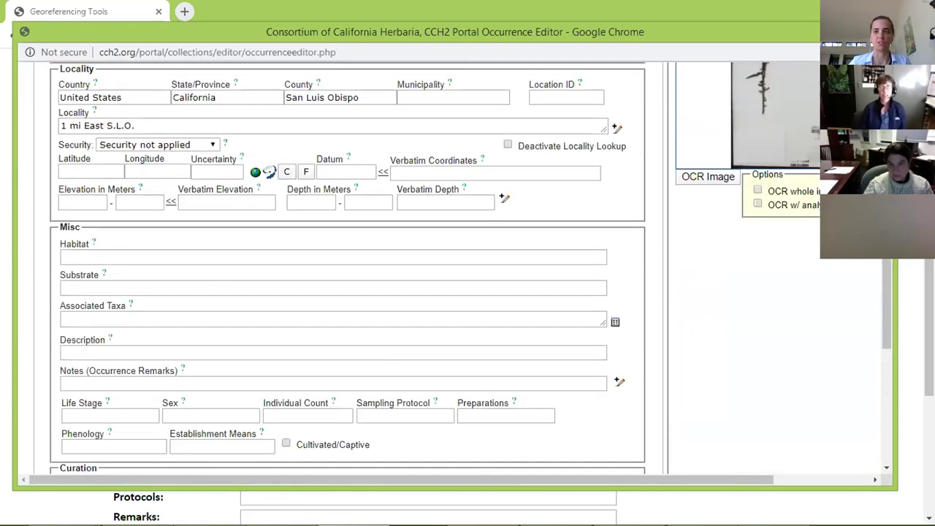
key("ctrl+w")
Open the record for "1 mi E of Creston on Shandon Rd", inspect its habitat description, and close it.
left_click(216, 231)
left_click(212, 218)
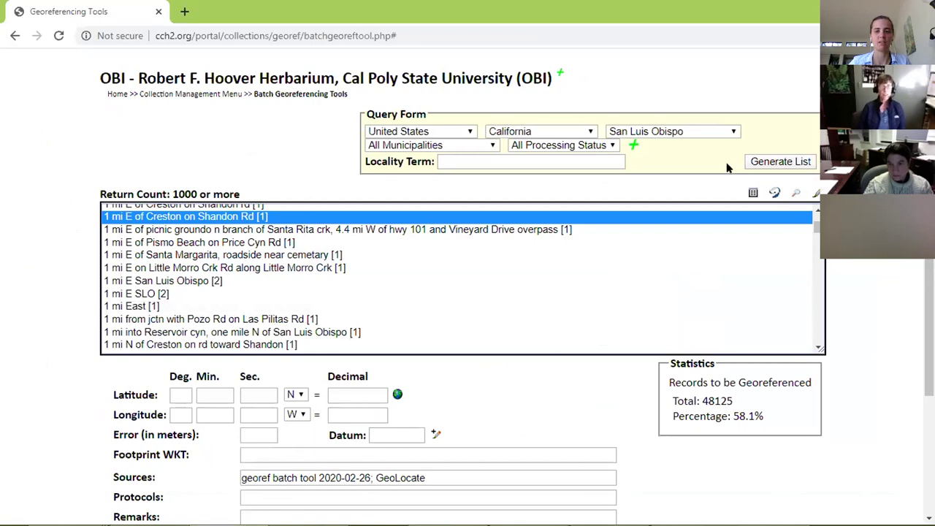
left_click(816, 192)
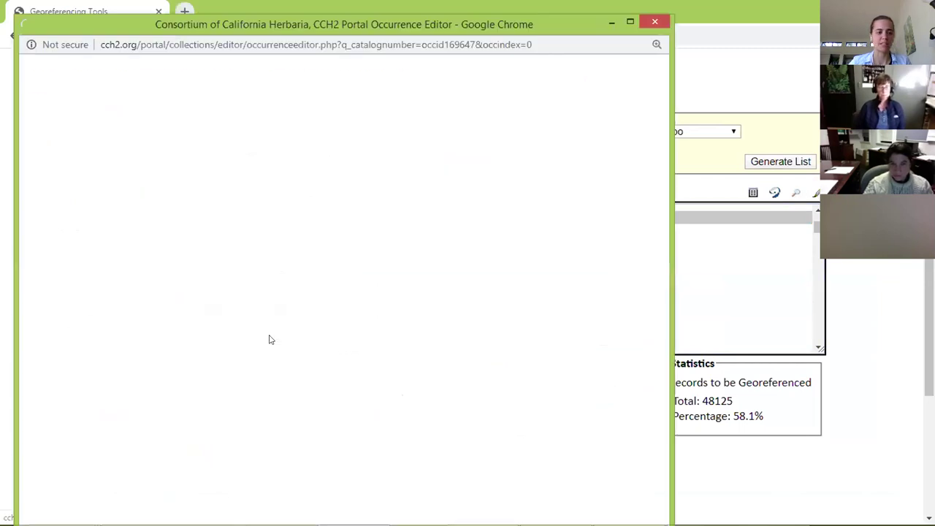
scroll(269, 340, "down", 3)
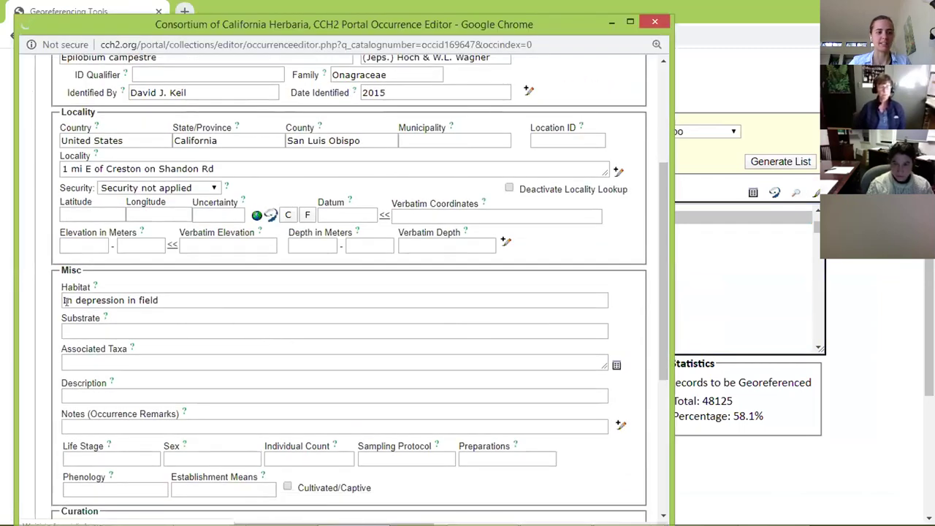
left_click(225, 296)
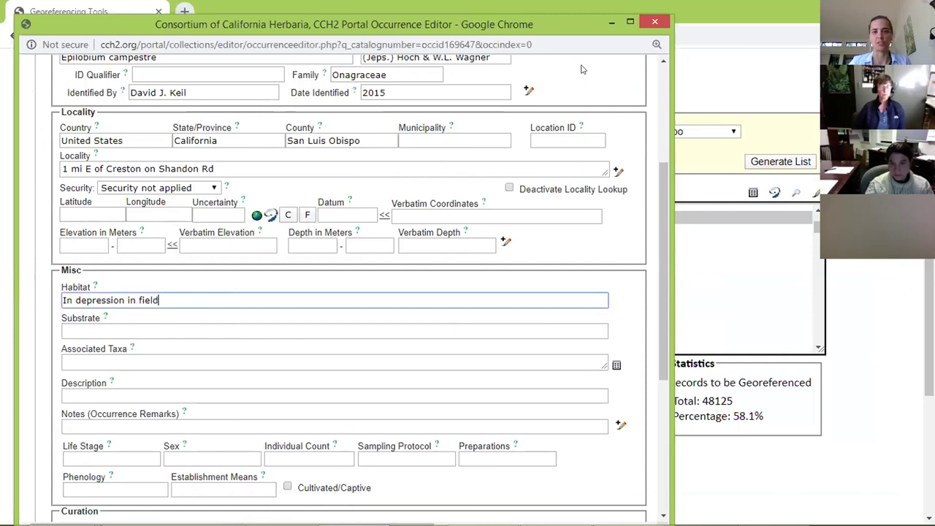
left_click(647, 26)
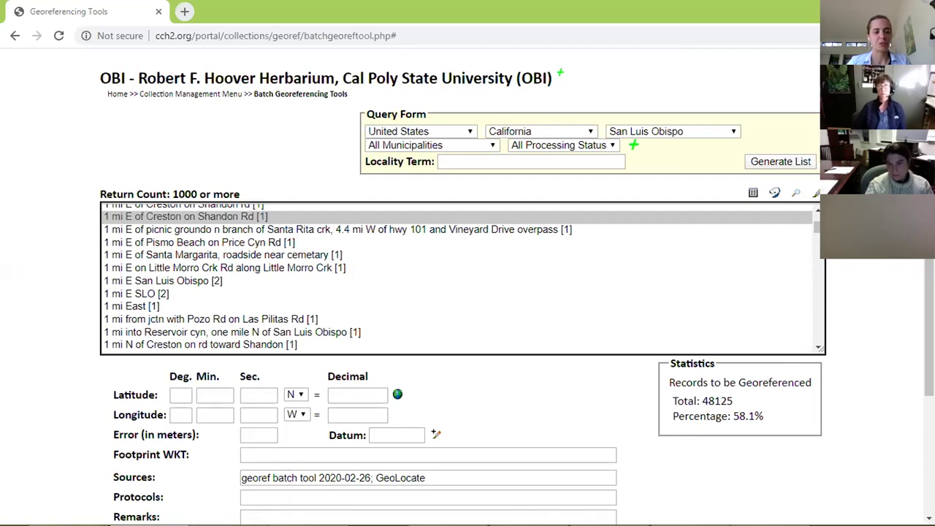
Select the locality "Skunk Well" cyn near Marianas ranch, Temblor range [6], and enter the georeference remark "locality not found".
left_click_drag(816, 228, 817, 214)
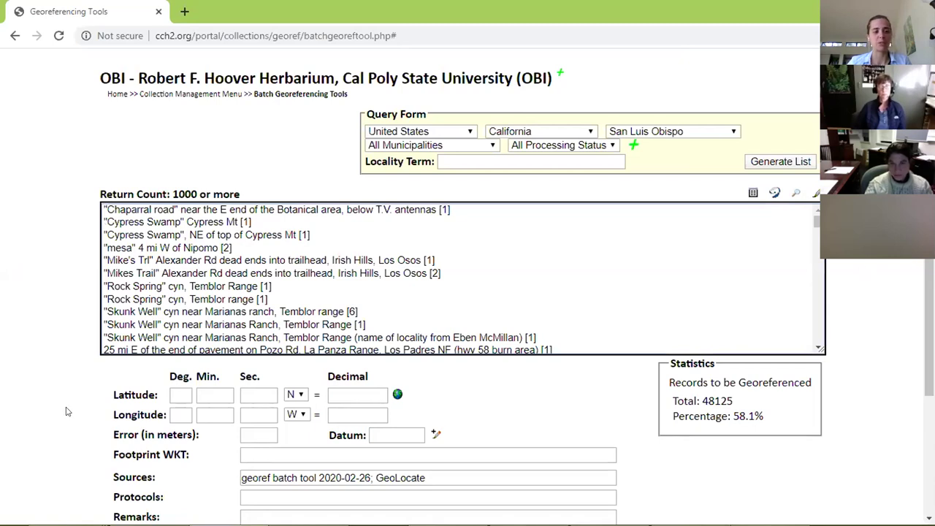
scroll(66, 411, "down", 1)
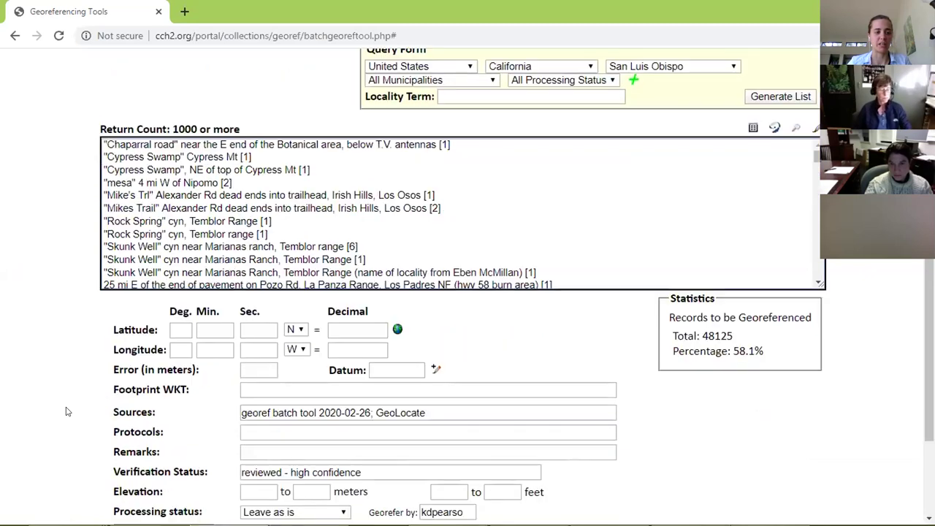
left_click(190, 243)
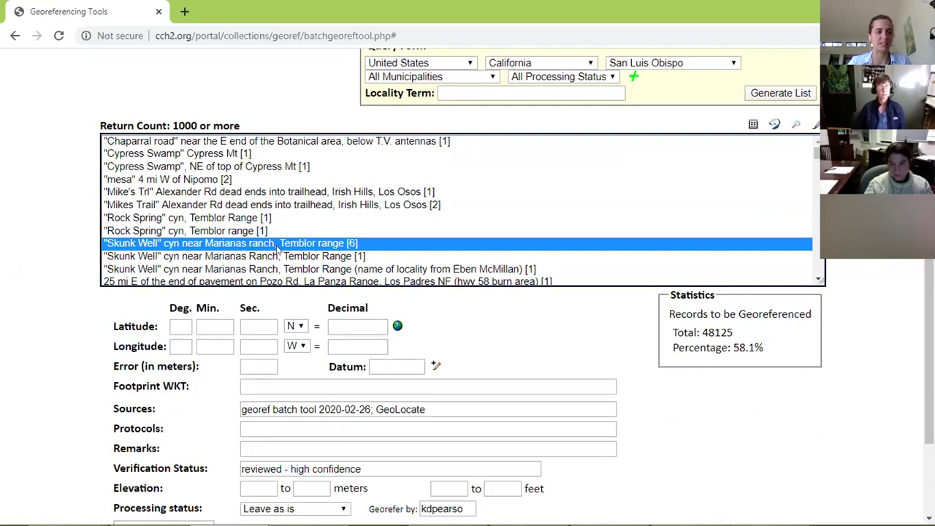
left_click(126, 86)
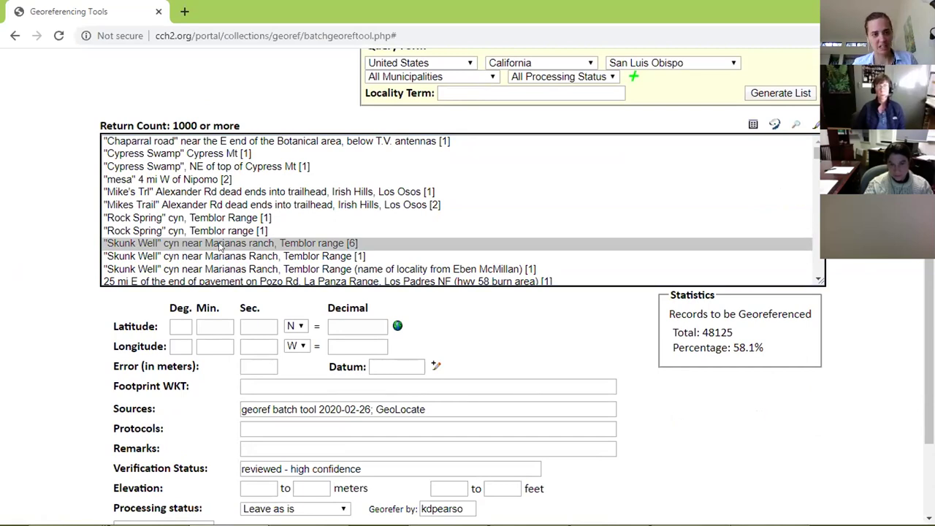
scroll(70, 326, "down", 1)
left_click(302, 380)
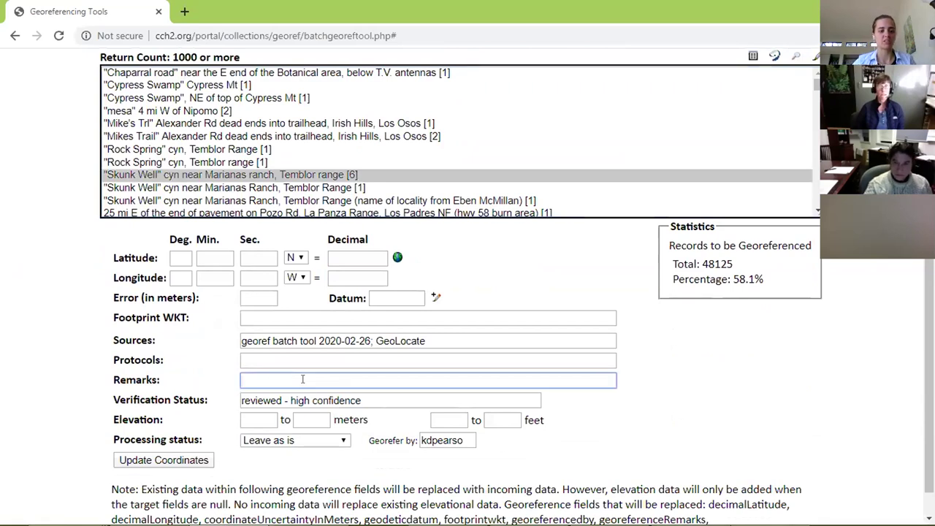
type("locality not found")
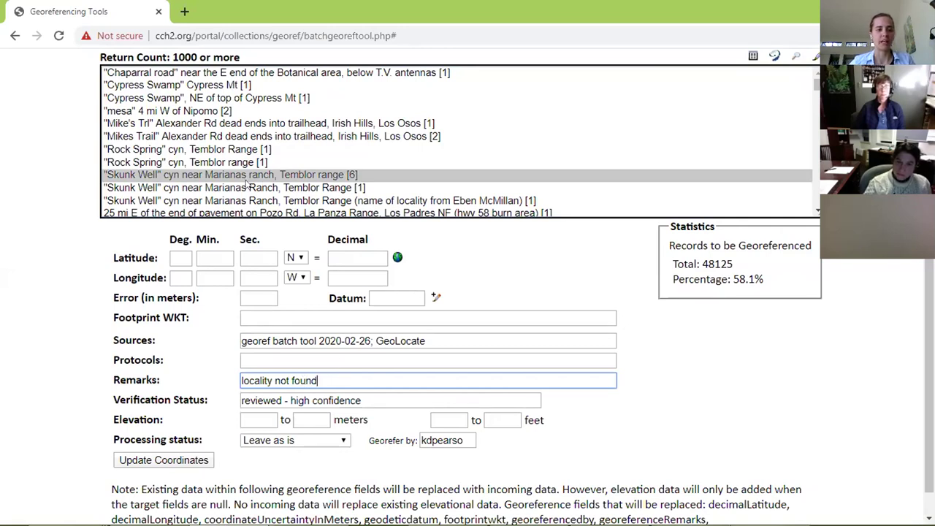
Compare the two similarly worded "Skunk Well" cyn entries, leaving the capitalized "Marianas Ranch, Temblor Range" variant selected.
left_click(196, 189)
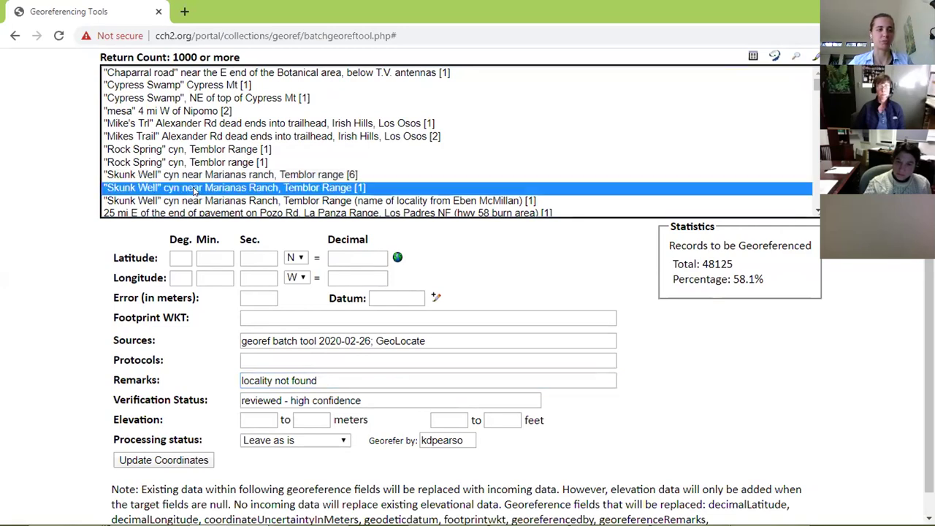
left_click(254, 174)
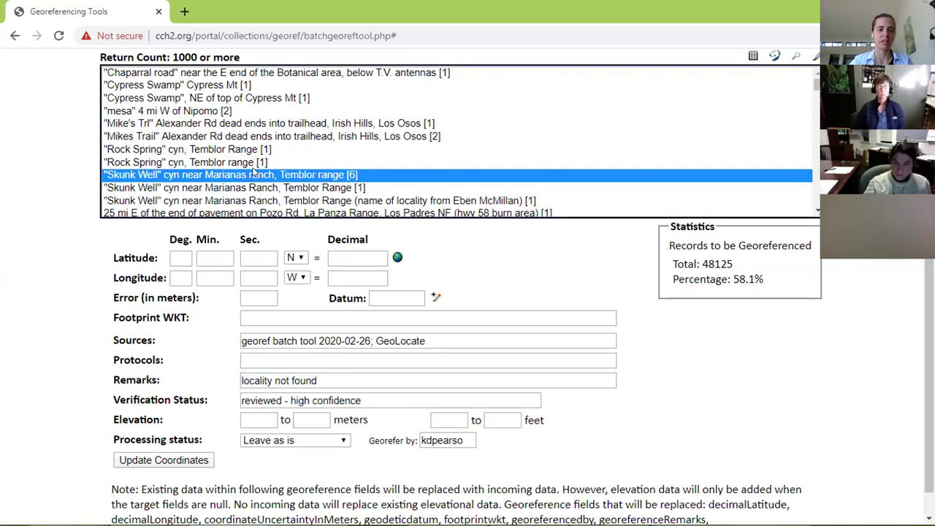
left_click(499, 191)
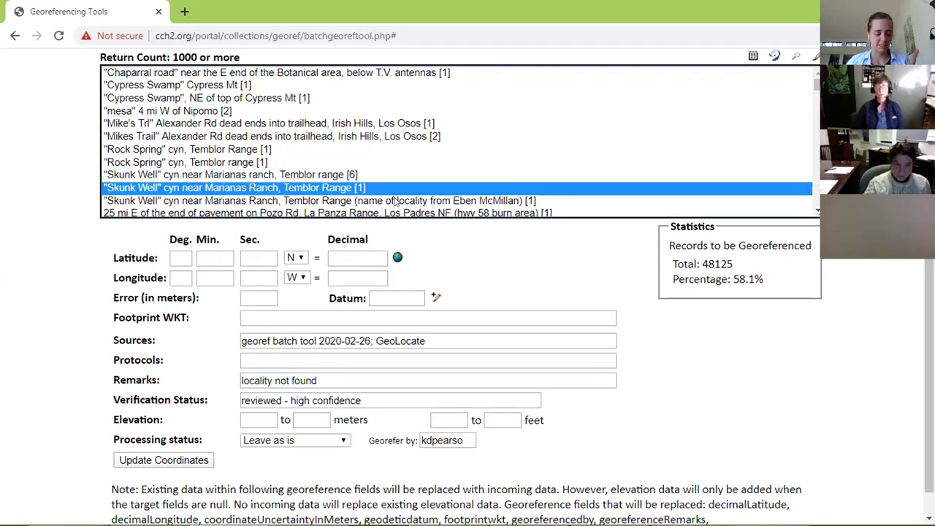
Browse the locality list beyond the "Skunk Well" entries, comparing the [6] entry with the variant that includes the name-source note.
left_click(421, 173)
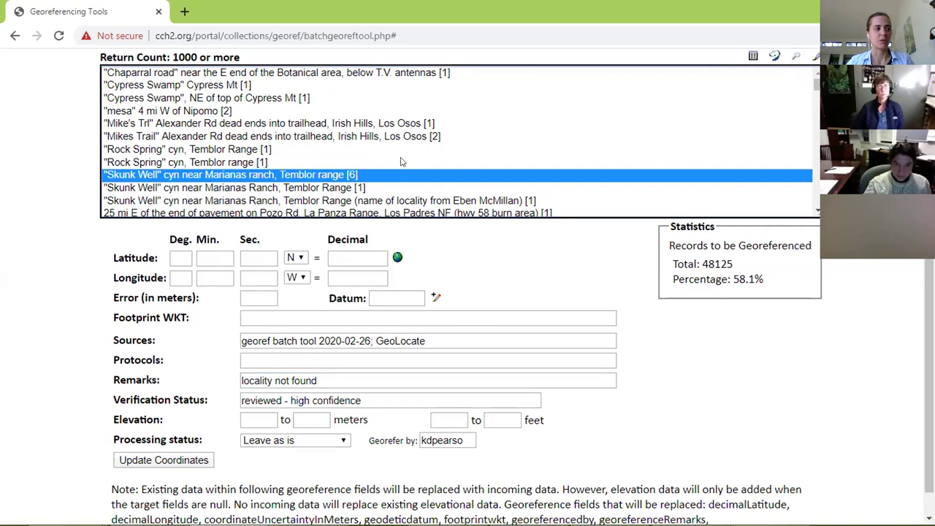
scroll(407, 150, "down", 2)
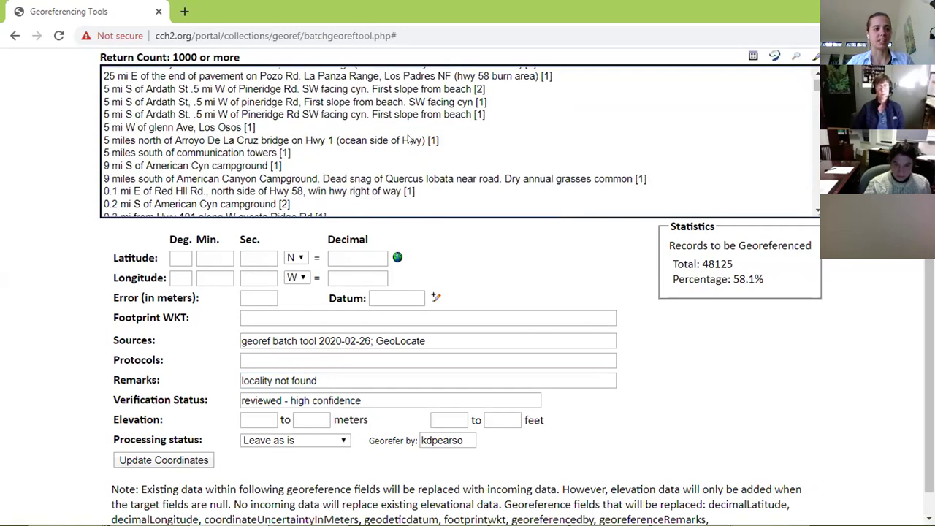
scroll(413, 145, "up", 2)
scroll(417, 147, "down", 2)
scroll(417, 148, "down", 5)
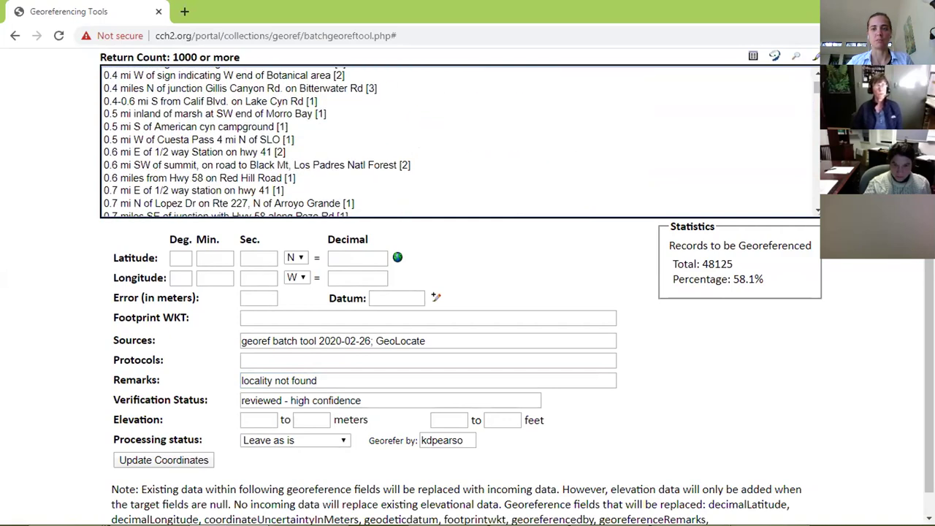
scroll(335, 120, "up", 5)
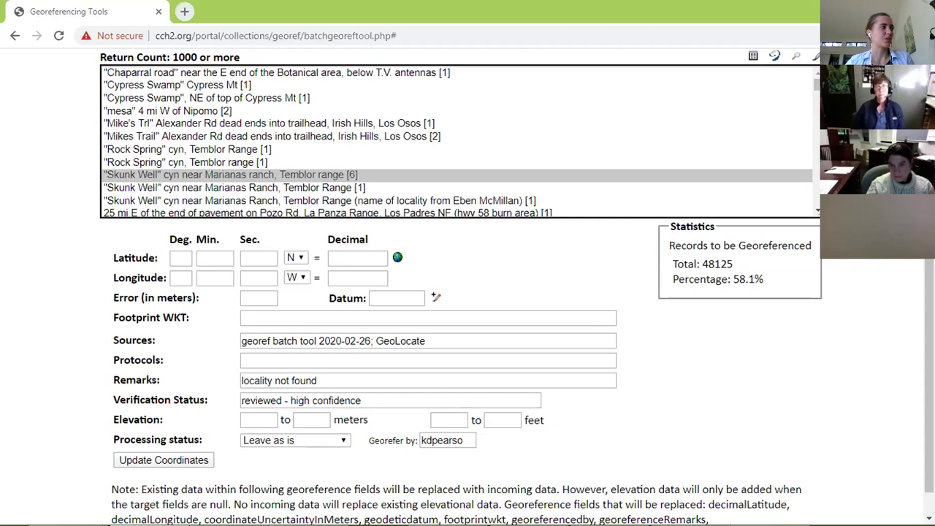
left_click(266, 201)
Open "0.3 mi on road NE from junction with La Panza Rd. on Hwy 58 [2]" in GEOLocate with the ESRI USGS Topo USA base layer.
scroll(265, 188, "down", 3)
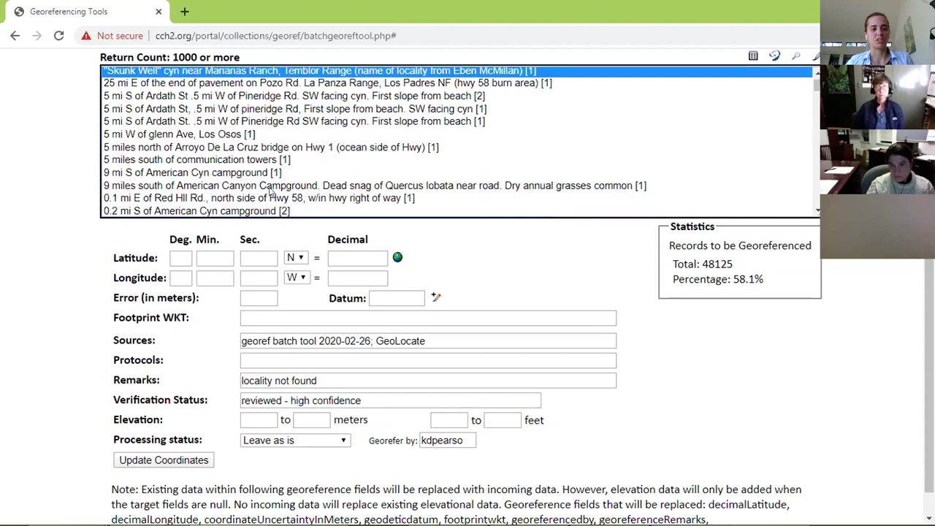
left_click(278, 175)
left_click(774, 57)
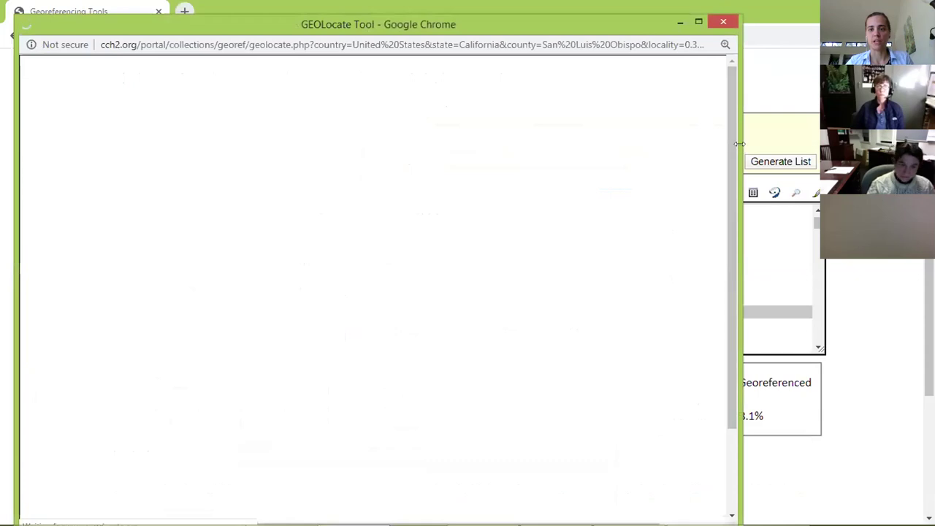
left_click_drag(738, 145, 913, 146)
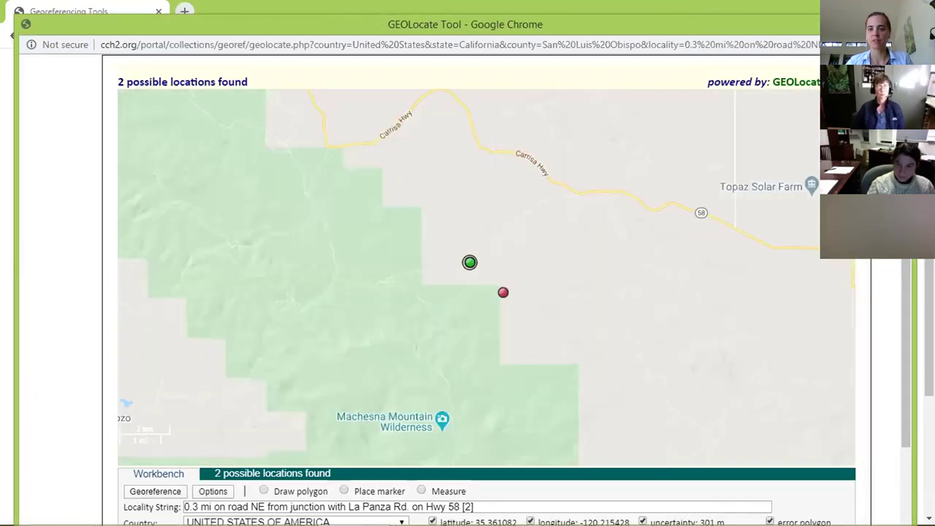
left_click(846, 119)
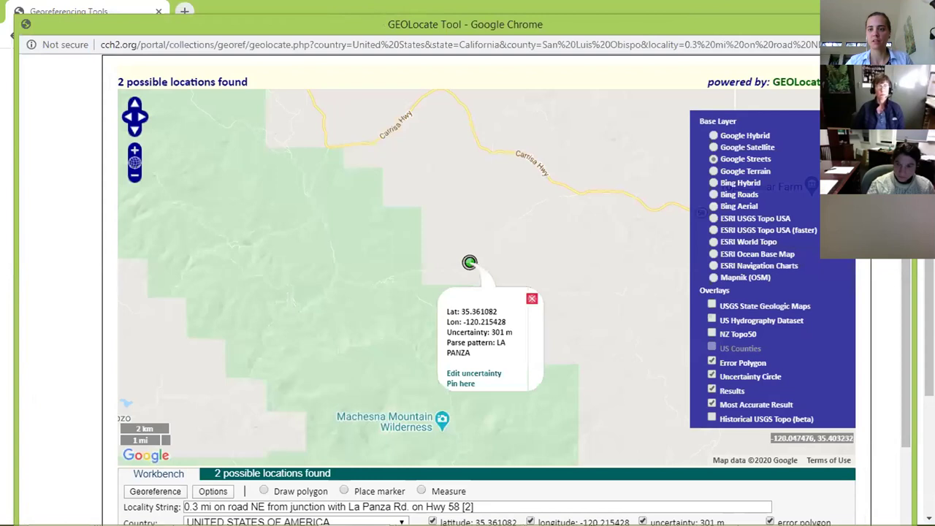
left_click(714, 222)
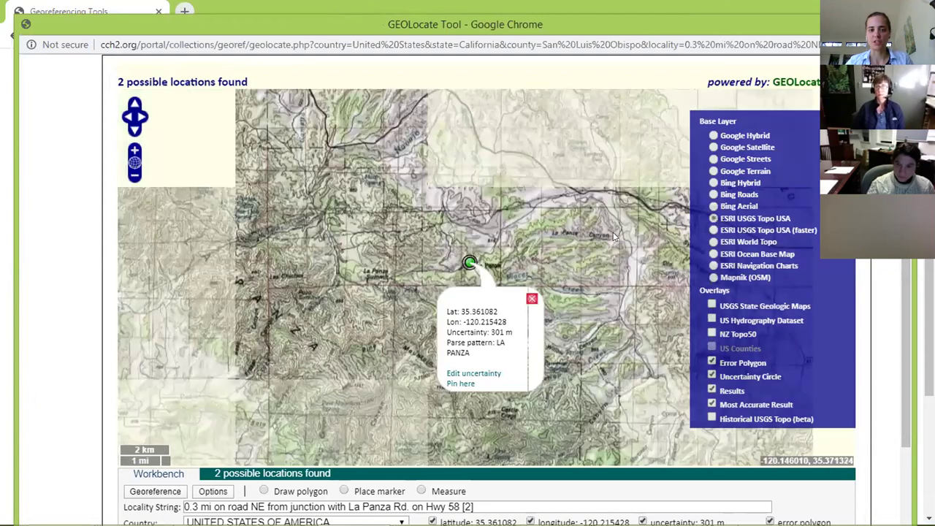
scroll(537, 229, "up", 1)
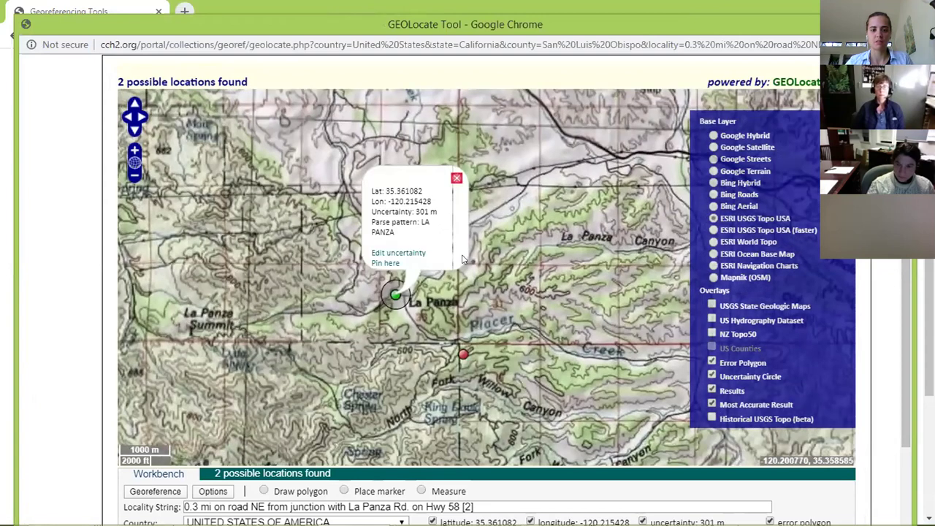
Examine the topographic detail from La Panza southwest toward American Canyon, and close the GEOLocate map without saving.
left_click(456, 177)
left_click_drag(444, 307, 517, 290)
scroll(482, 359, "up", 1)
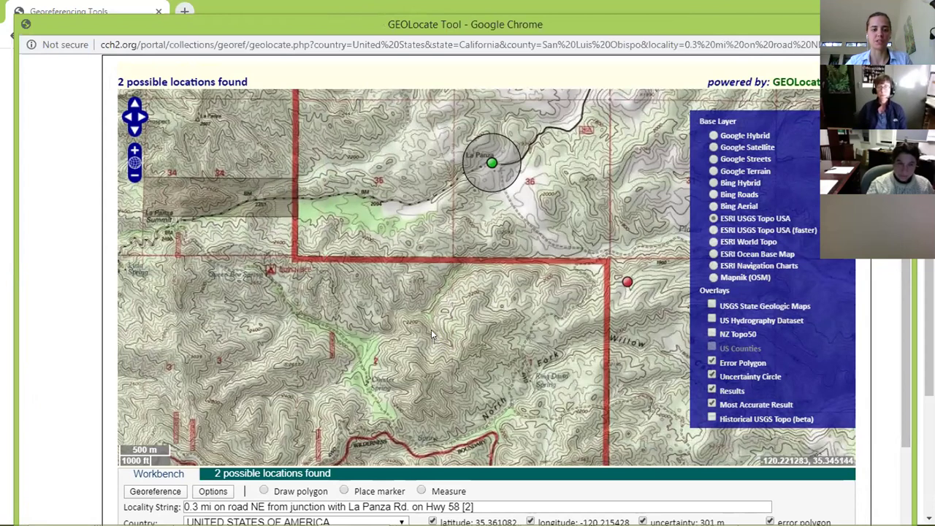
left_click_drag(365, 377, 467, 268)
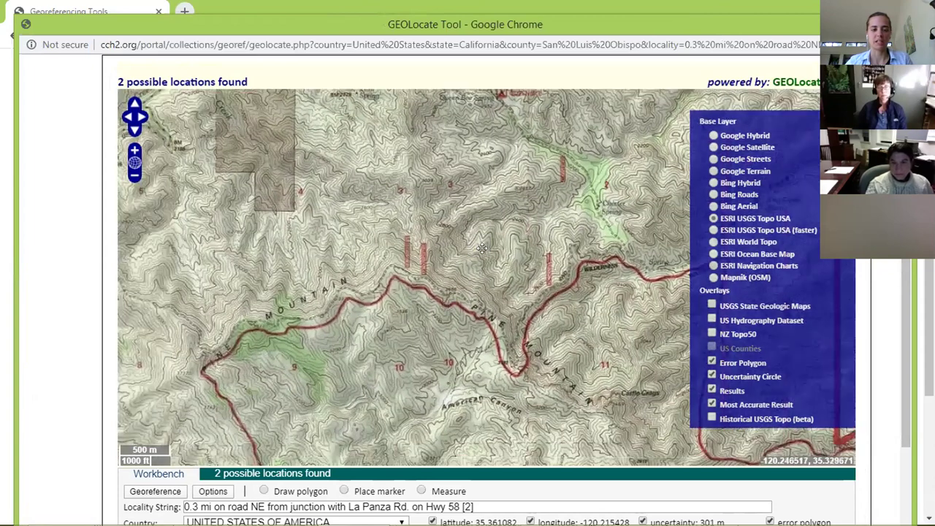
scroll(426, 286, "up", 2)
scroll(425, 284, "up", 1)
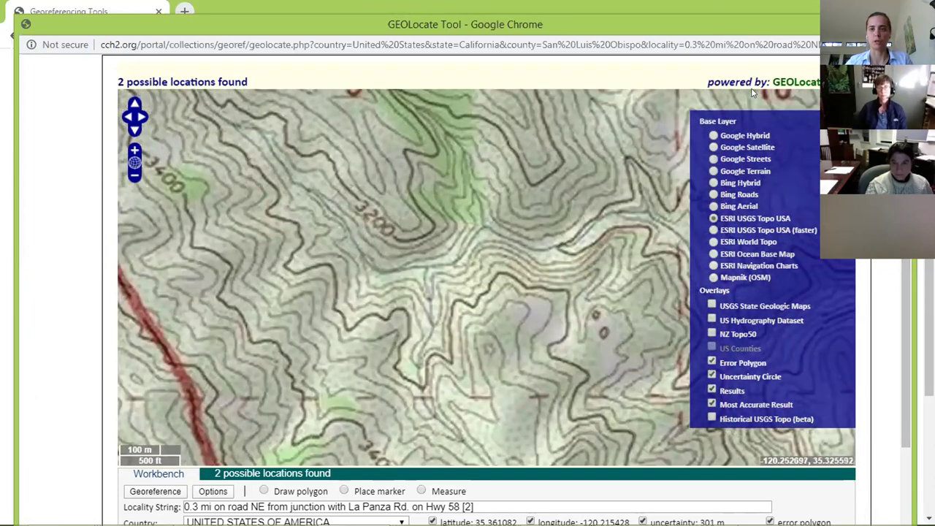
key("ctrl+w")
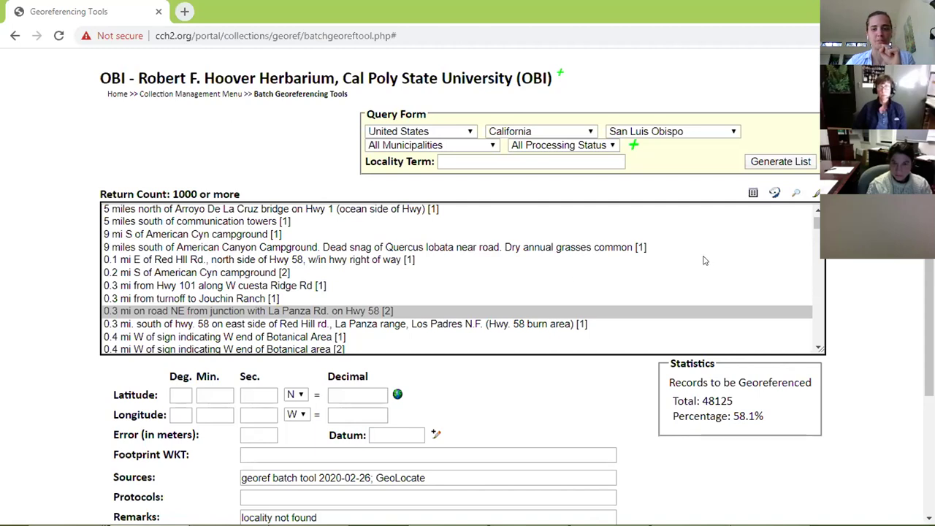
List the San Luis Obispo localities containing the term "La Panza Mountains".
left_click(576, 162)
type("La Panza M")
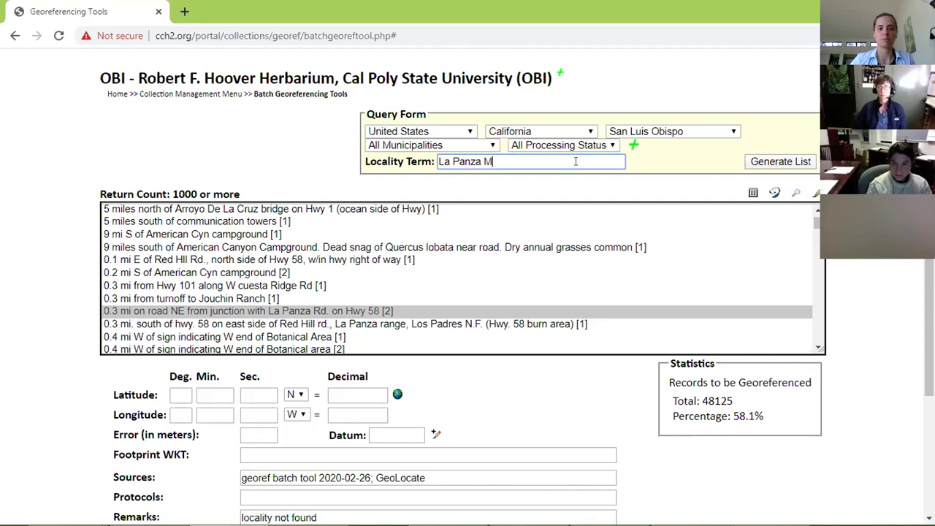
type("ountains")
left_click(781, 162)
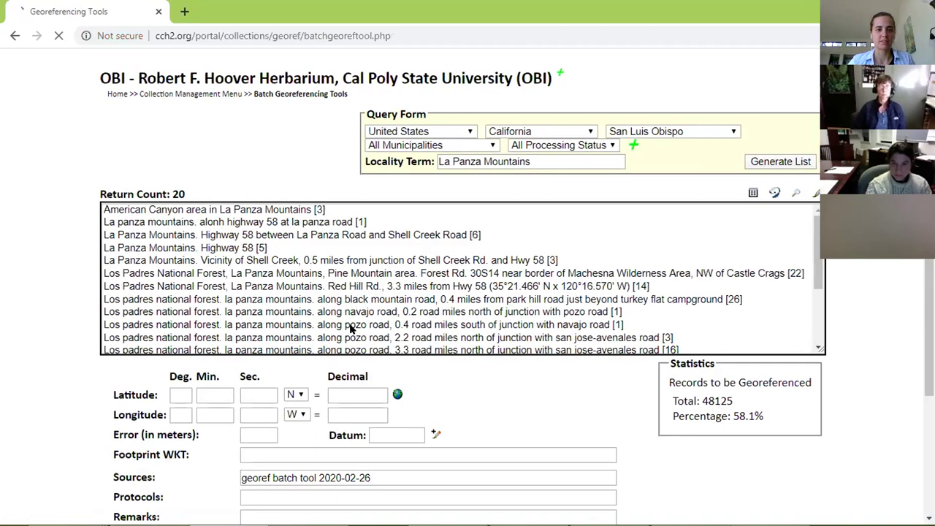
Open "La Panza Mountains. Highway 58 [5]" in GEOLocate and switch the base layer to Google Terrain.
left_click(217, 249)
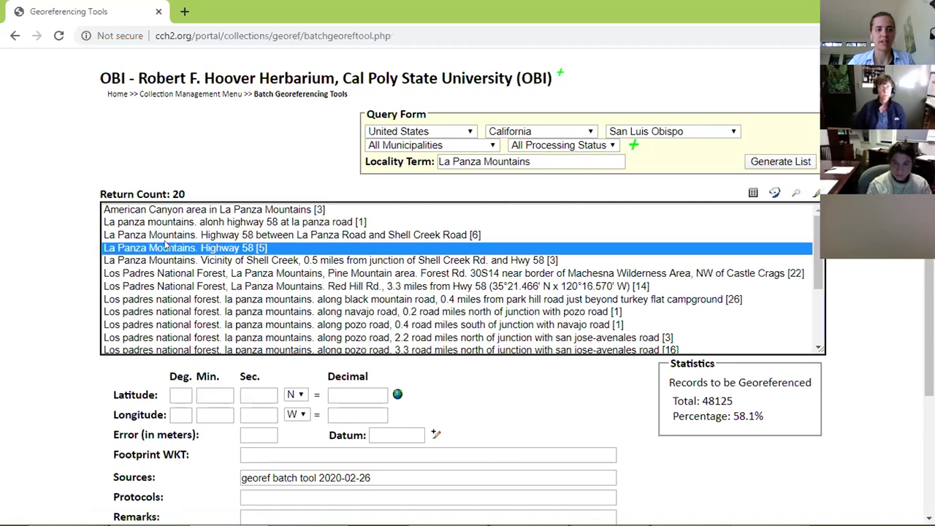
left_click(774, 192)
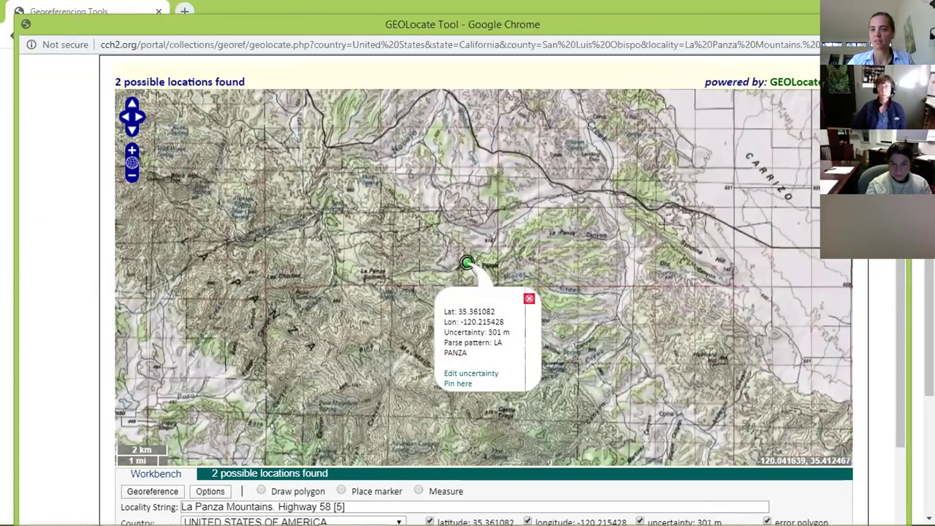
left_click(839, 117)
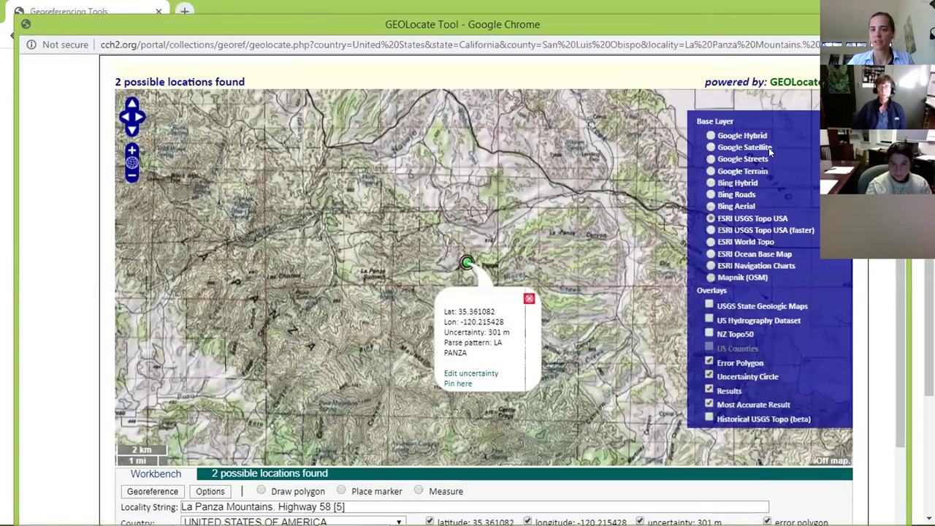
left_click(710, 171)
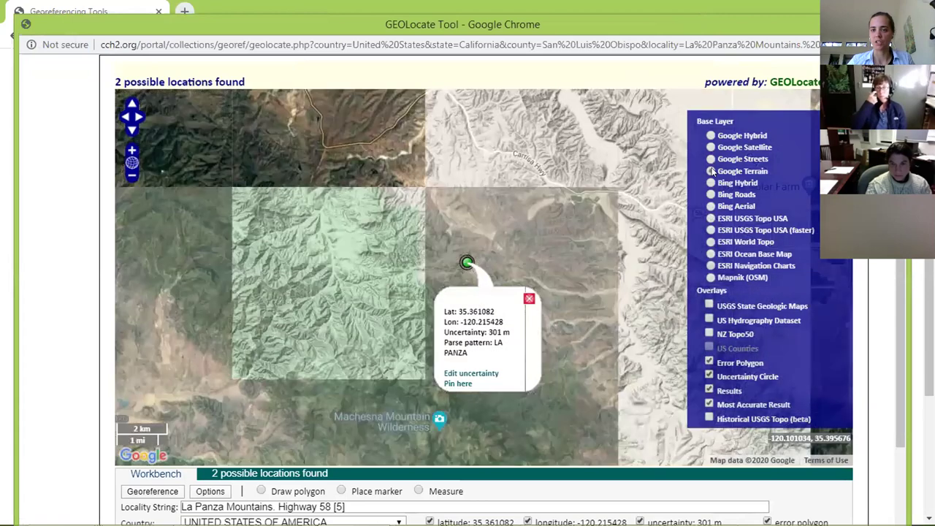
Examine the terrain map for the extent of the La Panza Mountains and the course of Highway 58 alongside them.
scroll(409, 246, "down", 3)
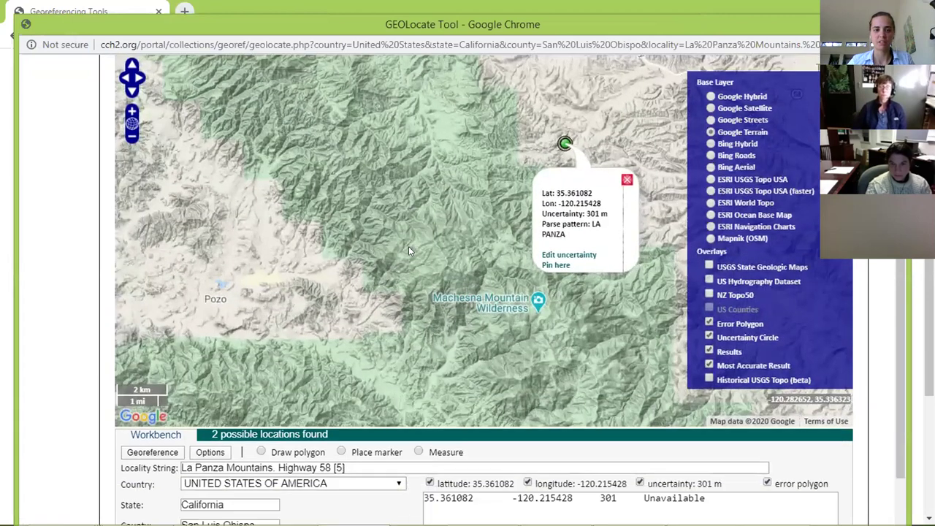
scroll(404, 263, "down", 3)
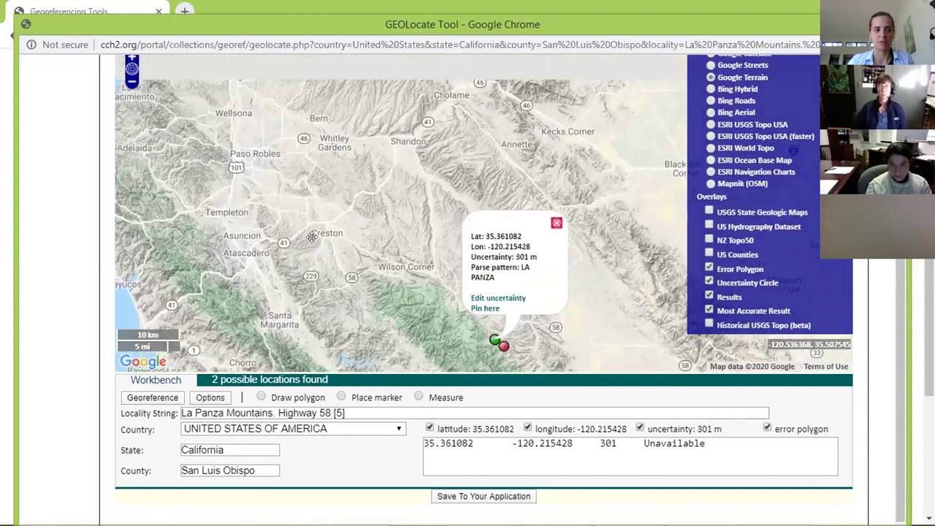
scroll(388, 301, "up", 3)
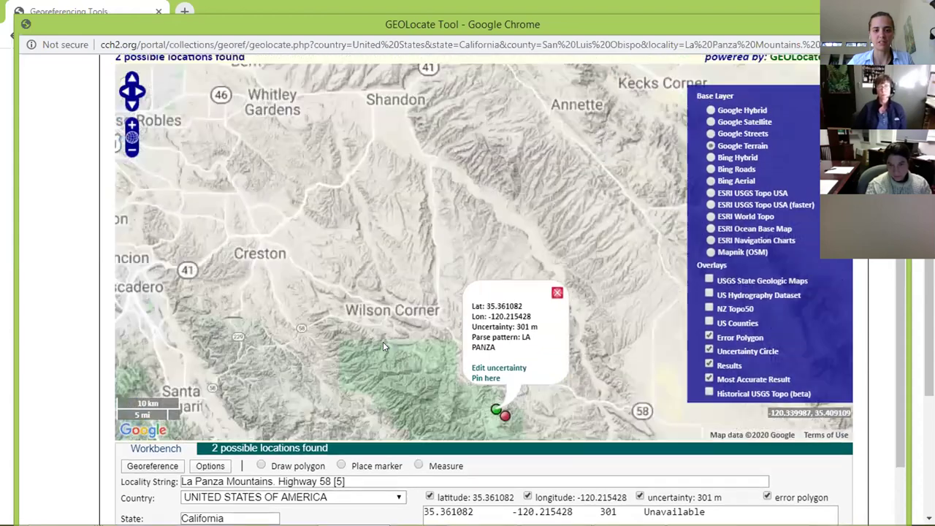
scroll(400, 296, "up", 3)
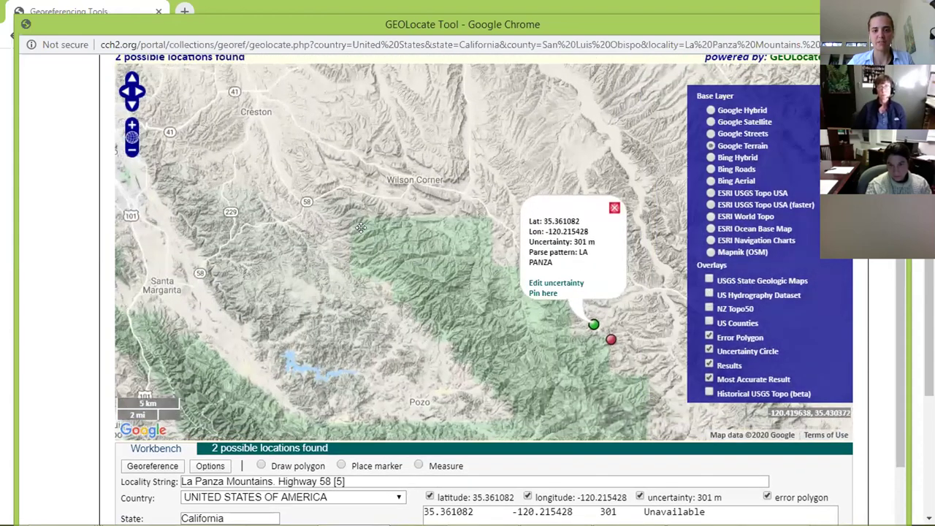
scroll(378, 234, "up", 2)
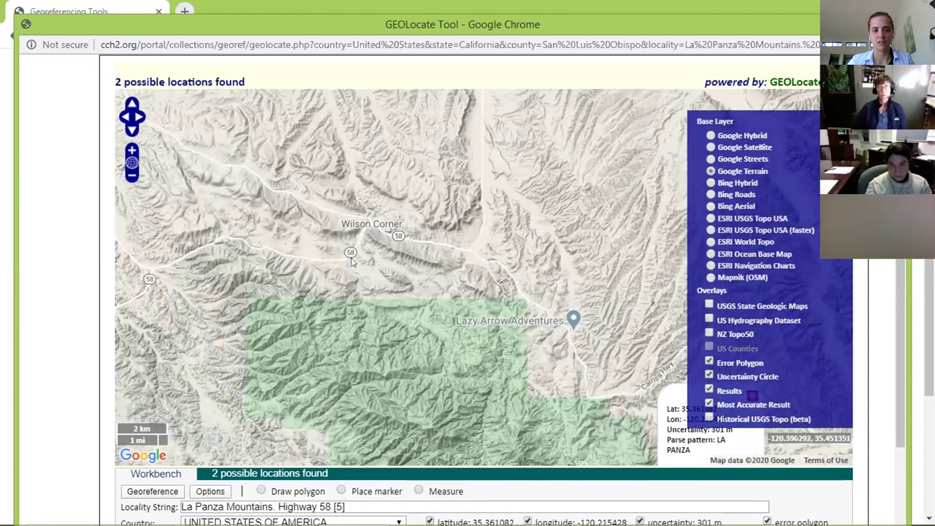
scroll(411, 260, "up", 1)
scroll(411, 260, "up", 1)
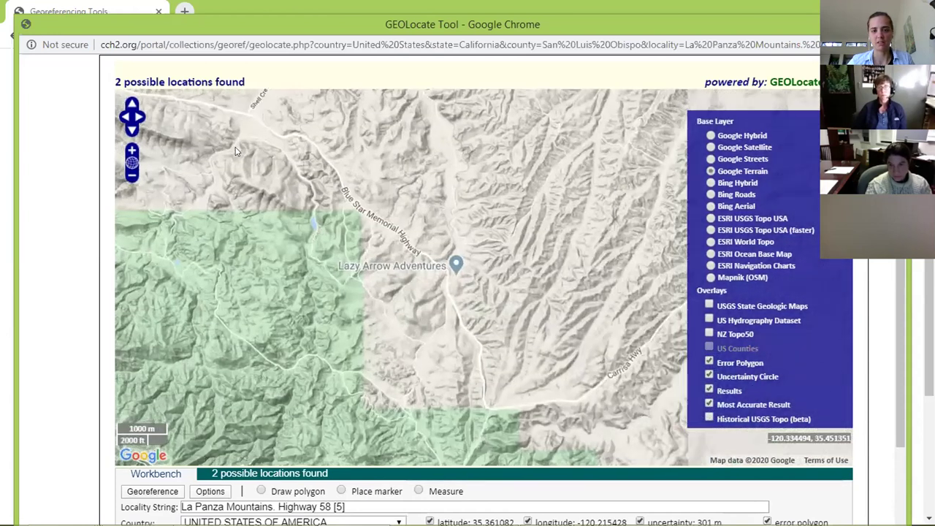
left_click_drag(411, 301, 369, 294)
scroll(308, 129, "down", 2)
scroll(328, 226, "down", 1)
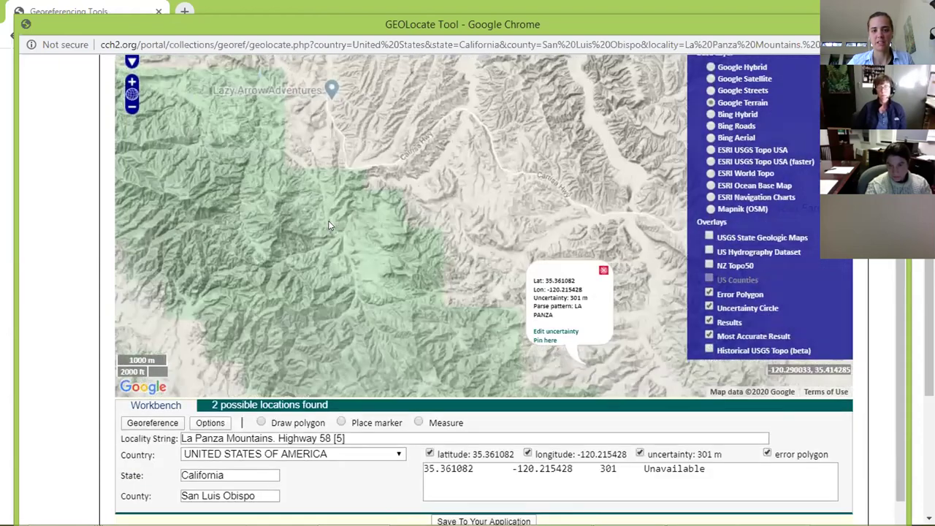
scroll(329, 225, "down", 2)
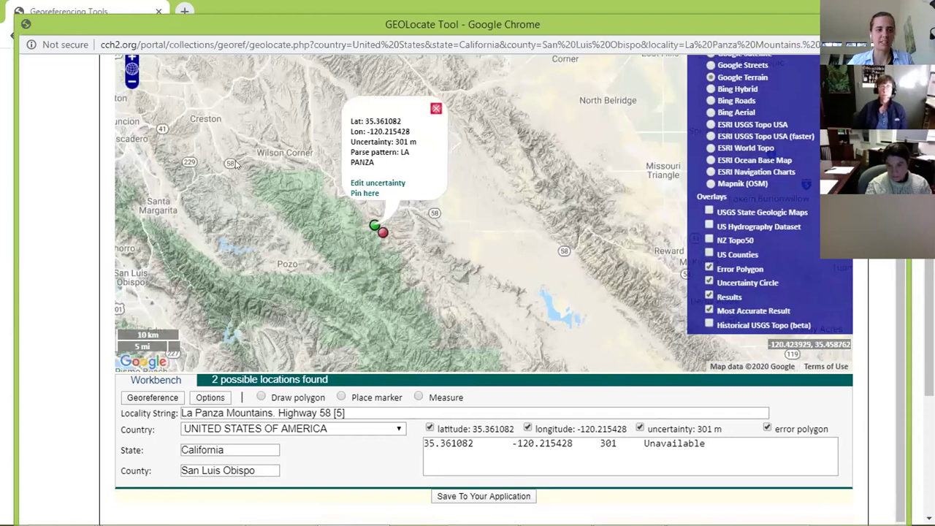
Try a marker near Wilson Corner with an uncertainty radius of about 27265 m, and close GEOLocate without saving.
left_click(341, 397)
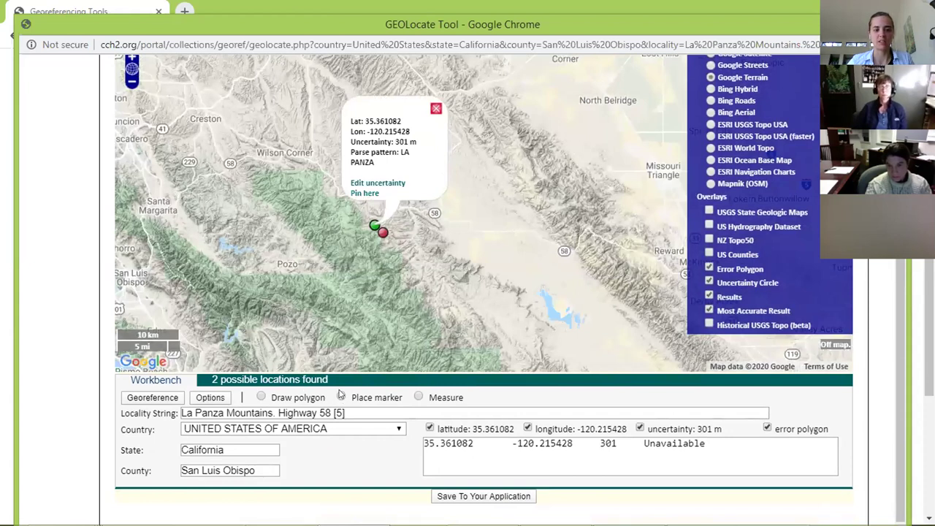
left_click(281, 161)
left_click(299, 154)
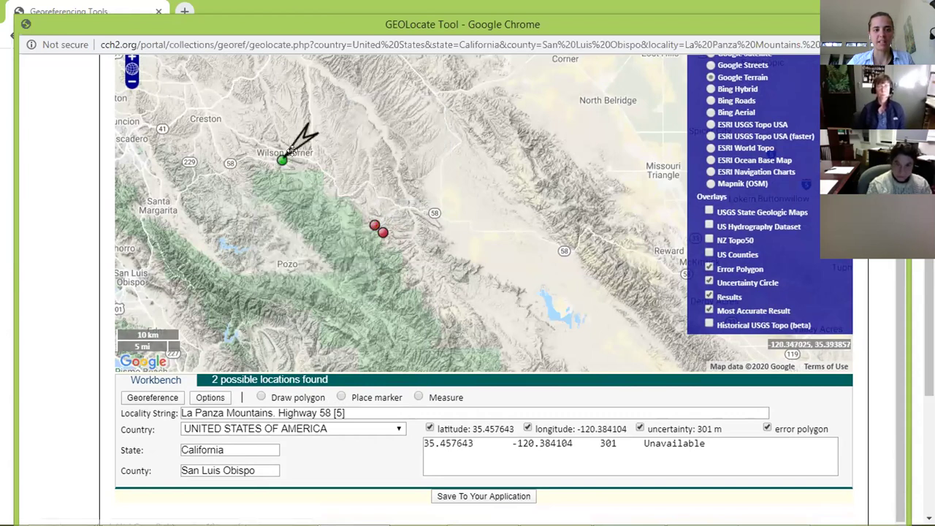
left_click_drag(436, 190, 455, 195)
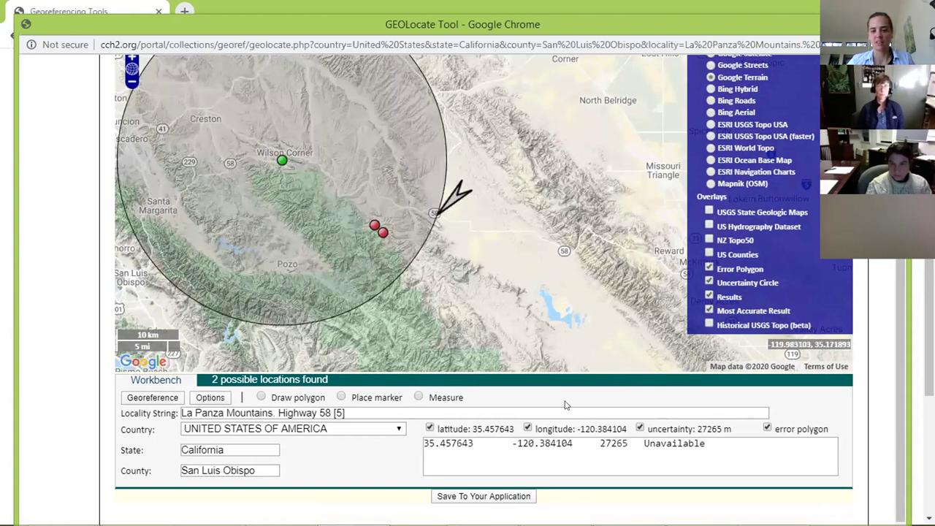
left_click(609, 443)
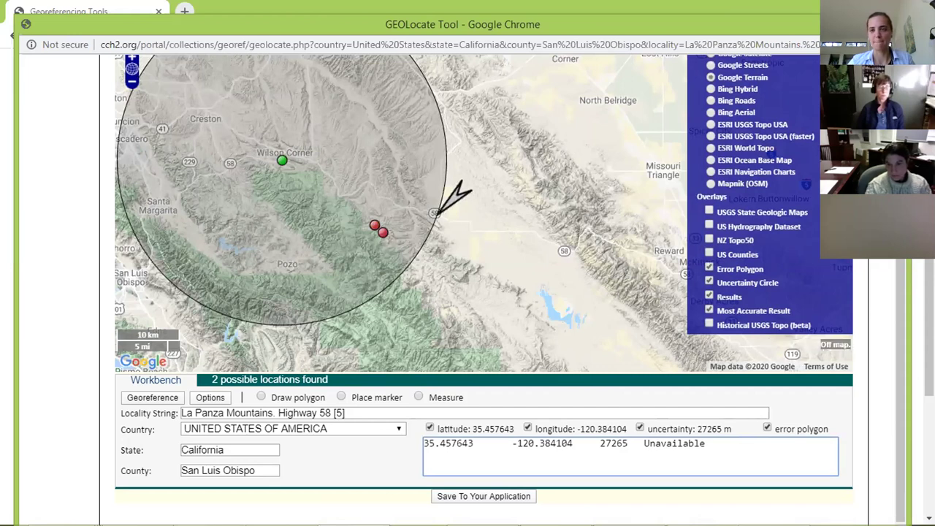
left_click(892, 23)
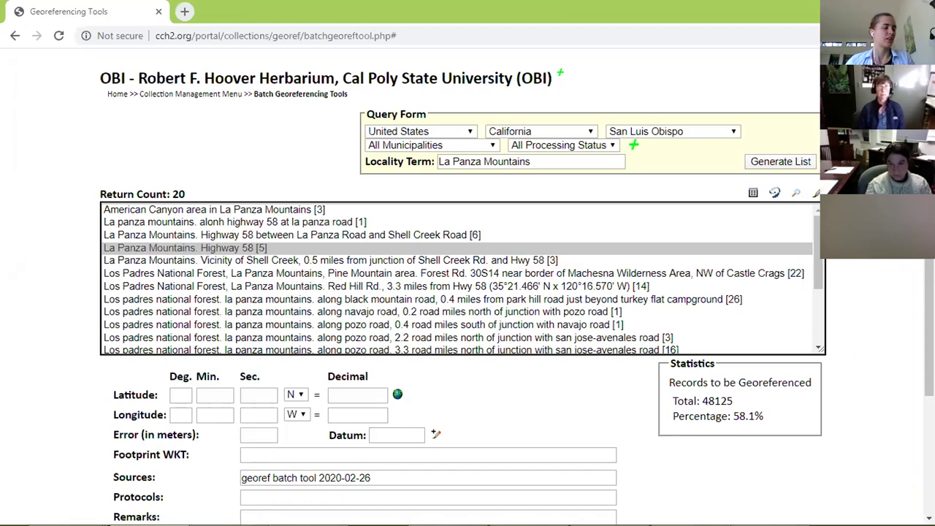
left_click(372, 301)
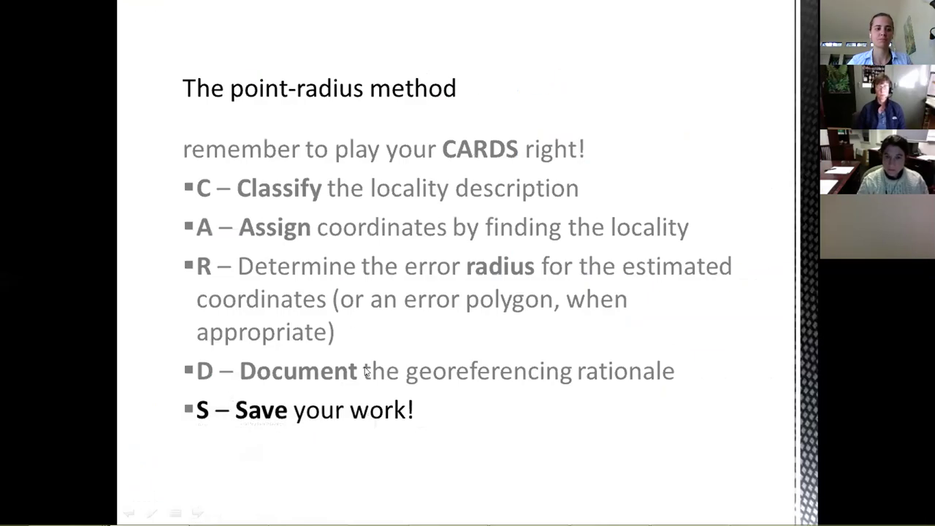
left_click(373, 373)
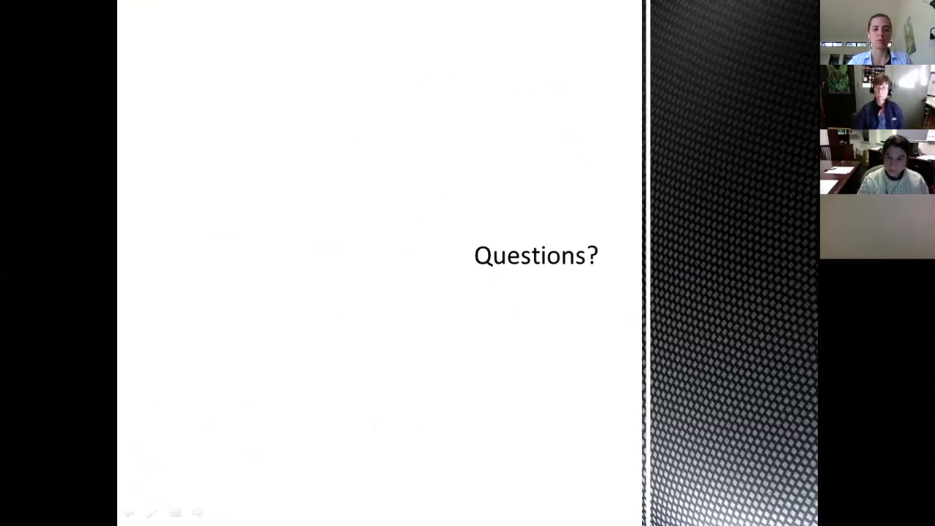
key("Left")
key("Left")
key("Left")
key("Left")
key("Left")
key("Left")
key("Left")
key("Left")
key("Left")
key("Left")
key("Left")
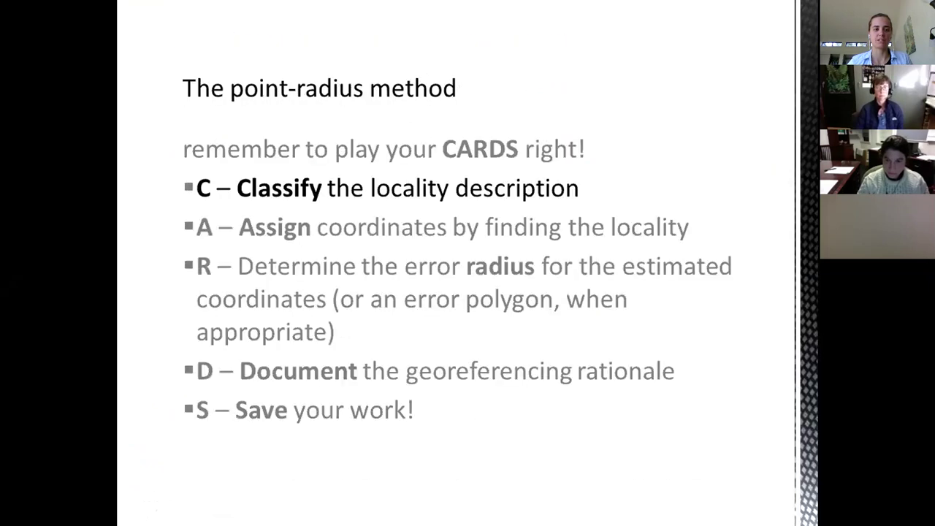
key("Left")
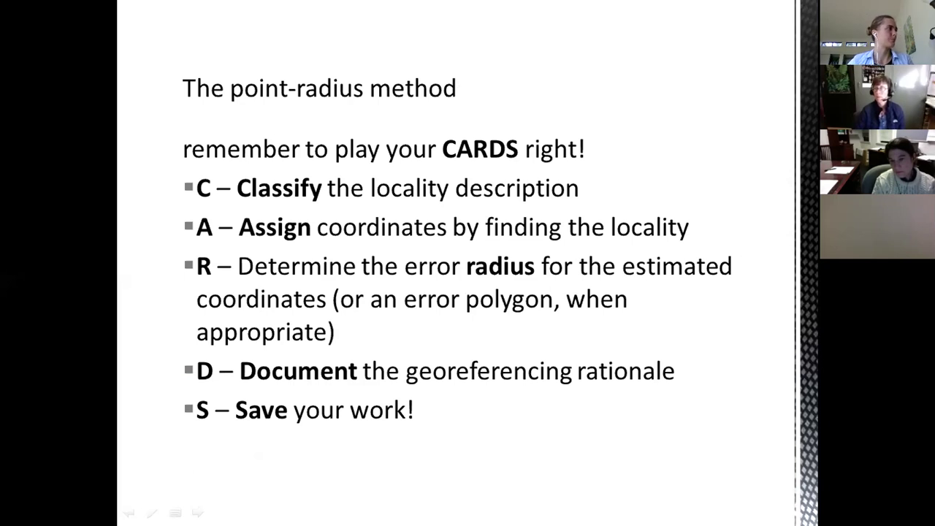
Switch to the browser window, maximize it, and open the Georeferencing resources page of the California Phenology website.
key("alt+Tab")
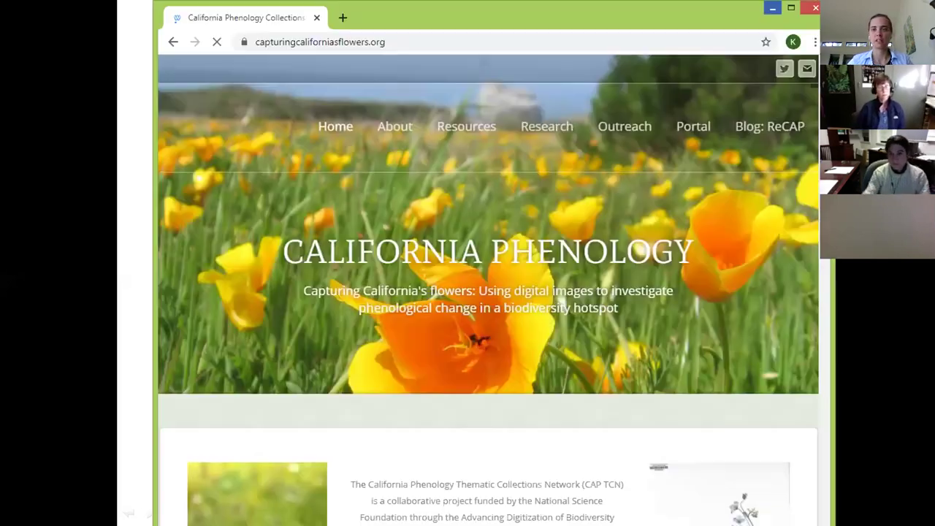
key("super+Up")
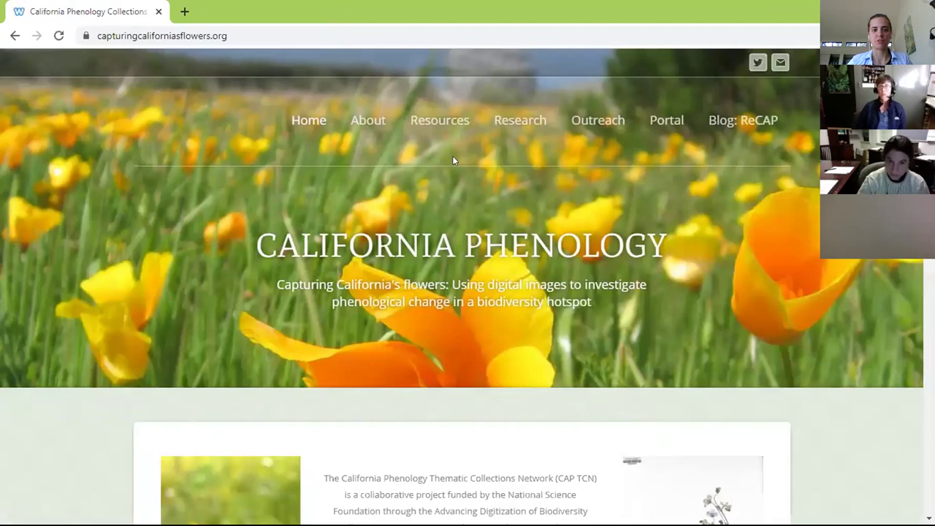
mouse_move(447, 114)
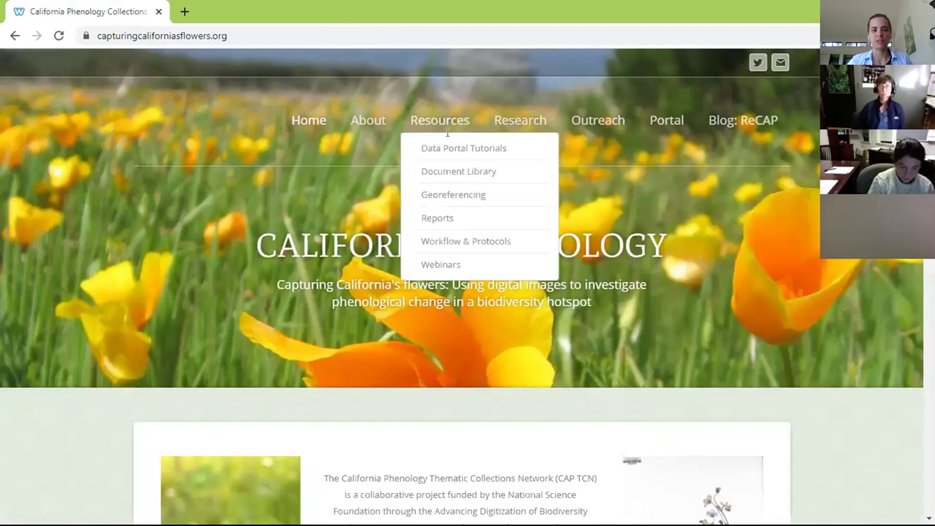
left_click(454, 196)
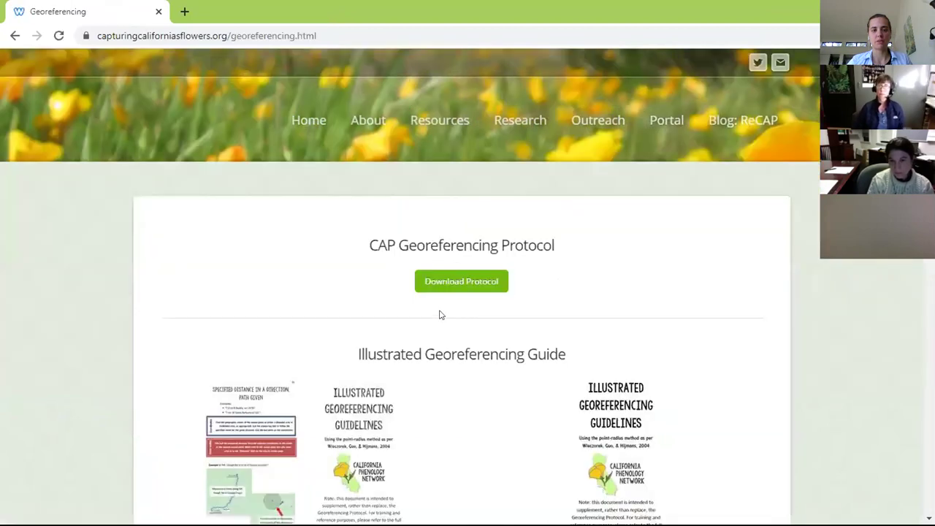
Look through the page's CAP Georeferencing Protocol, illustrated guides and other georeferencing resources, and return to the slideshow.
scroll(607, 234, "down", 3)
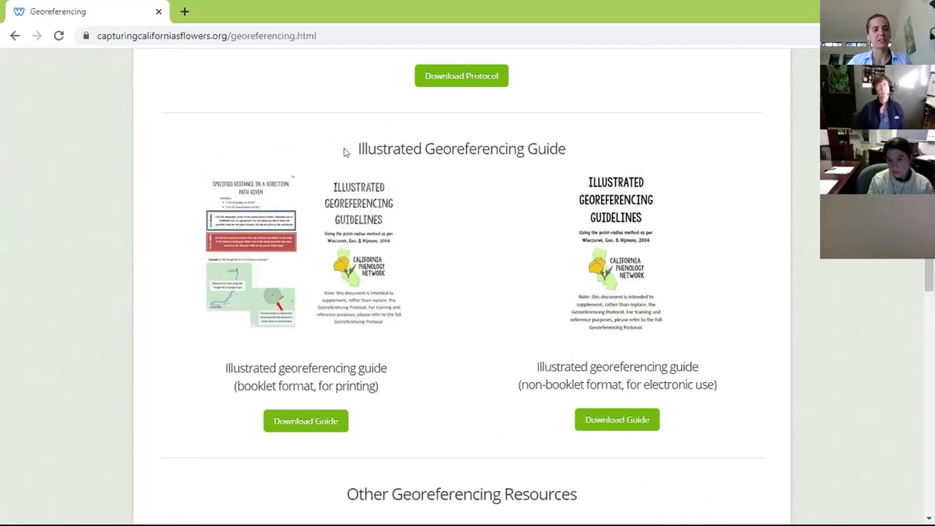
scroll(566, 207, "up", 1)
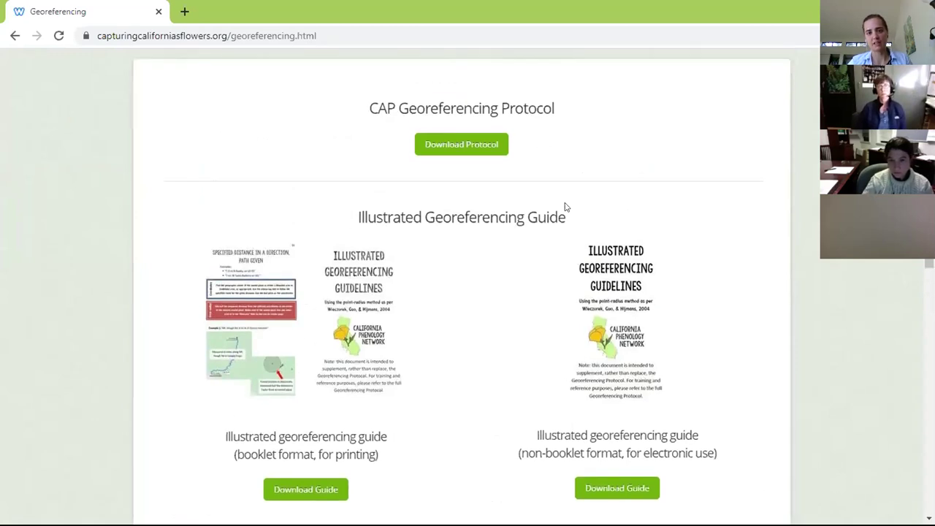
scroll(566, 215, "down", 1)
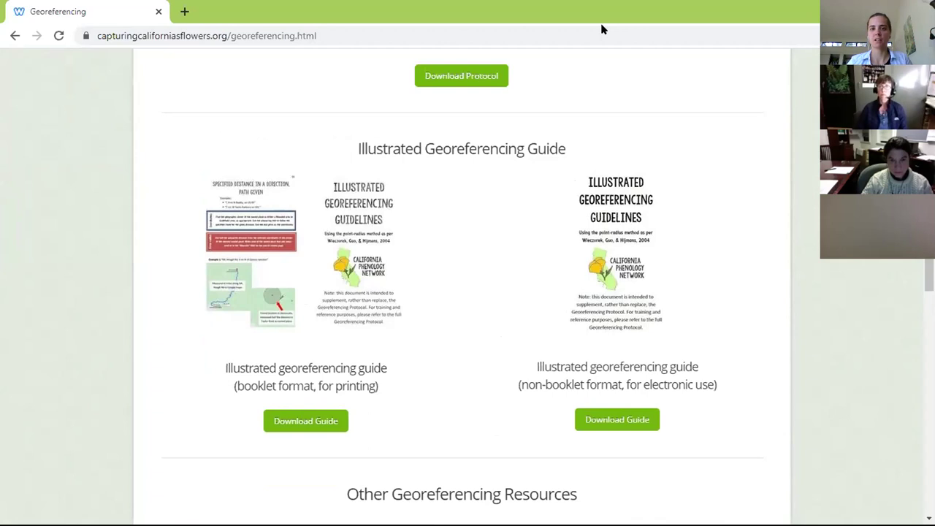
scroll(782, 203, "down", 5)
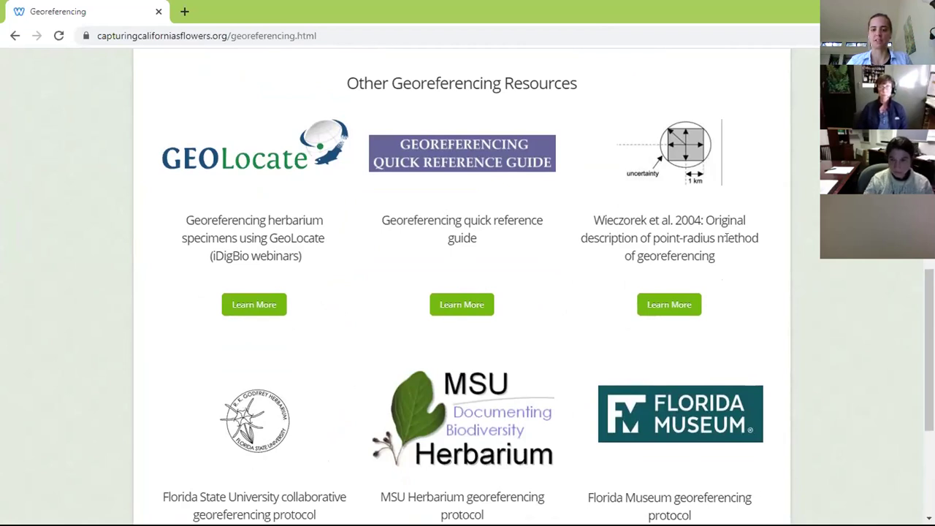
scroll(819, 259, "down", 3)
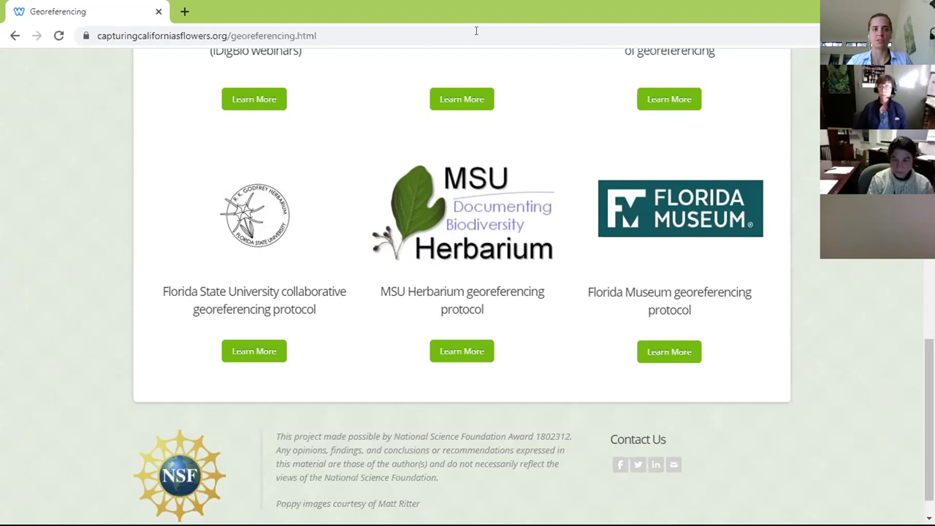
key("alt+Tab")
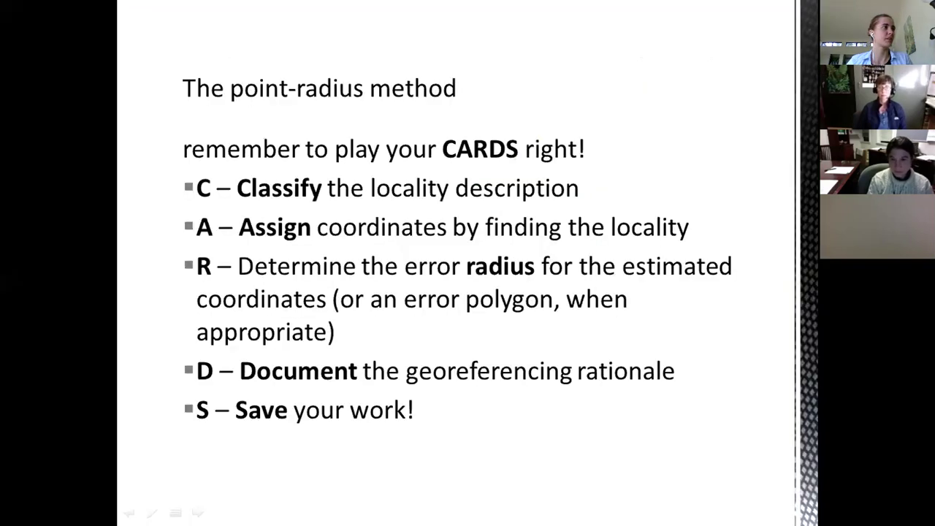